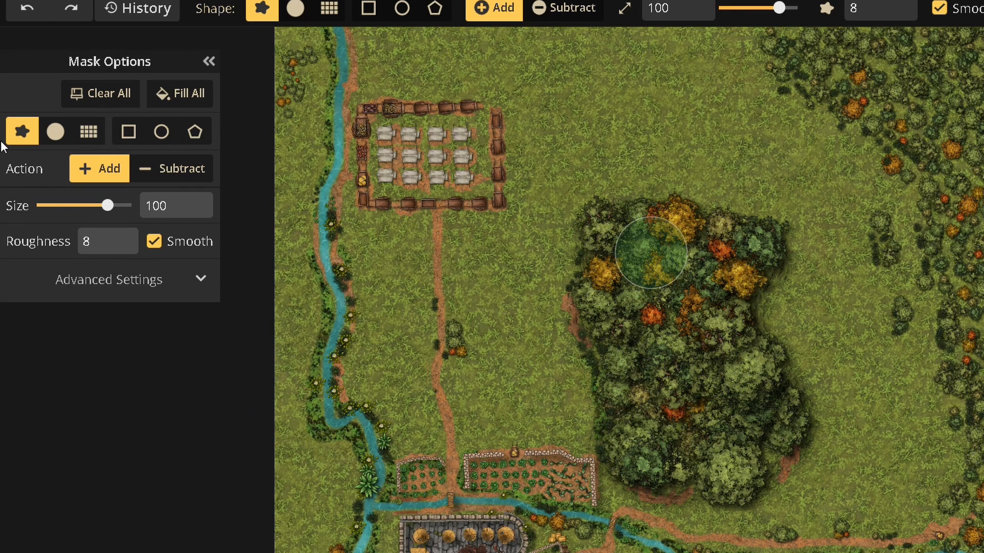
Examine the walled village, the stone-fenced crop fields and the river crossings on the otterburn 2 battle map.
key("z")
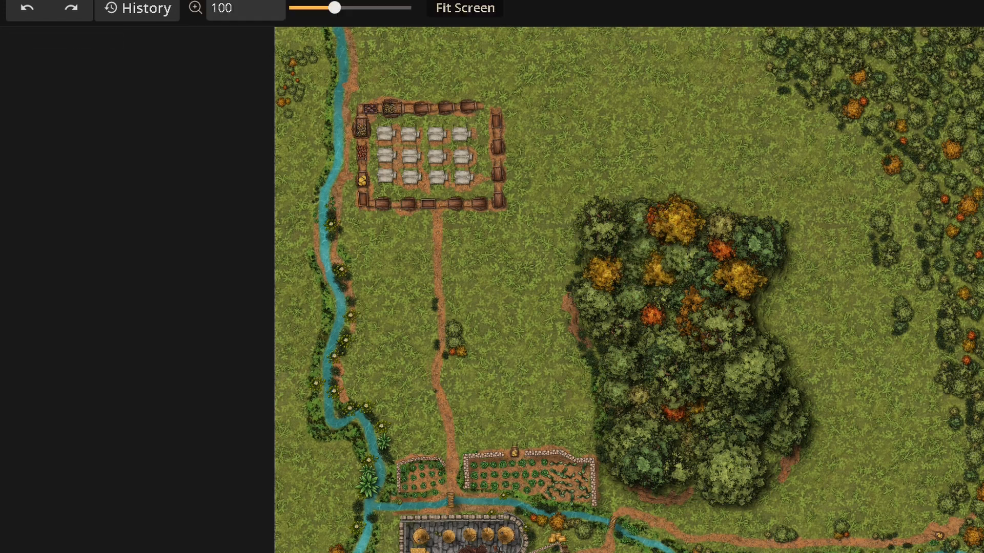
left_click_drag(472, 432, 483, 410)
scroll(496, 518, "up", 4)
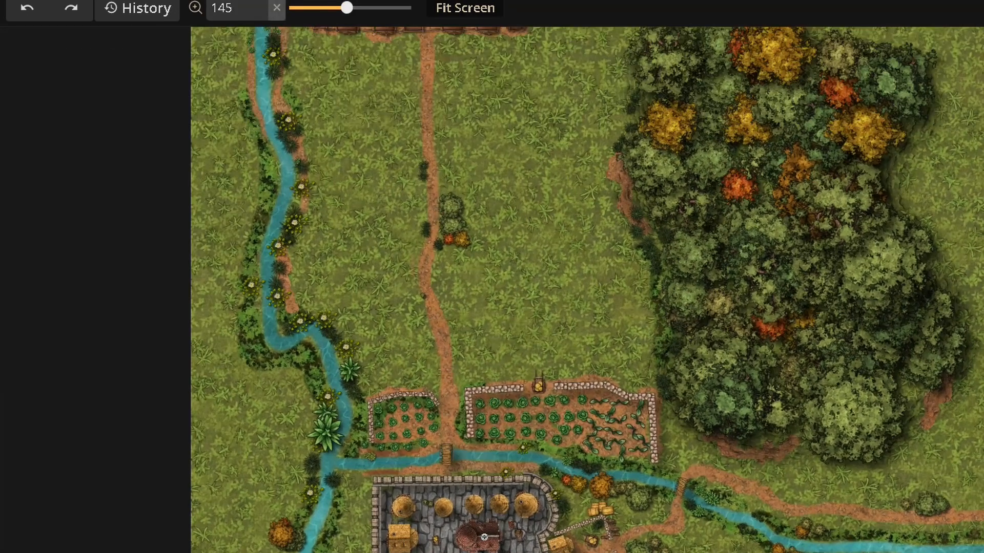
scroll(484, 537, "up", 3)
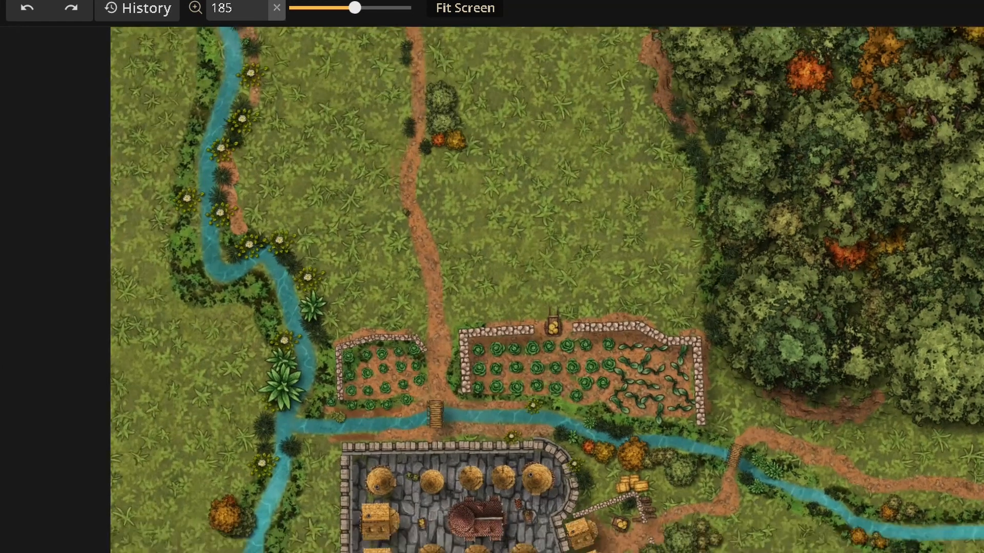
left_click_drag(484, 503, 488, 491)
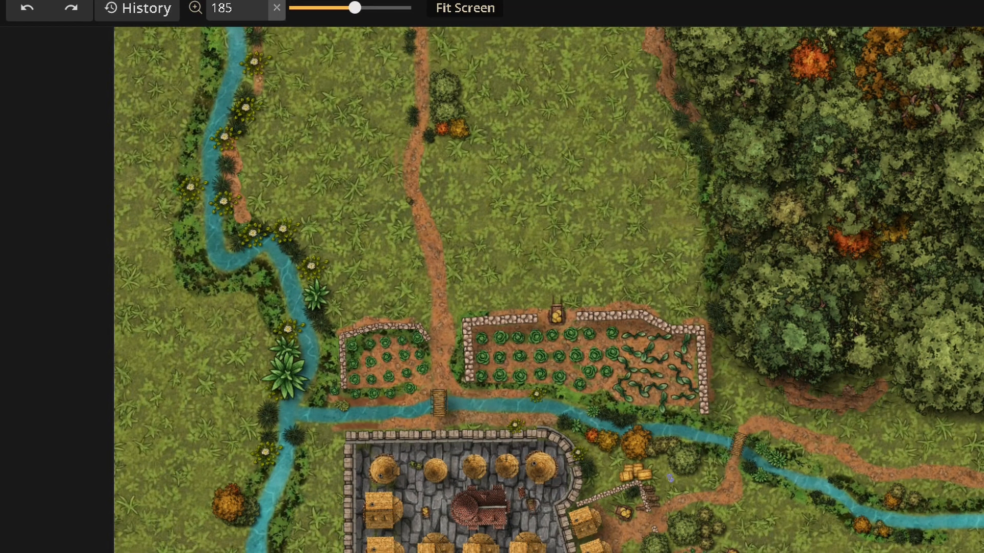
left_click_drag(757, 395, 735, 481)
left_click_drag(586, 336, 590, 278)
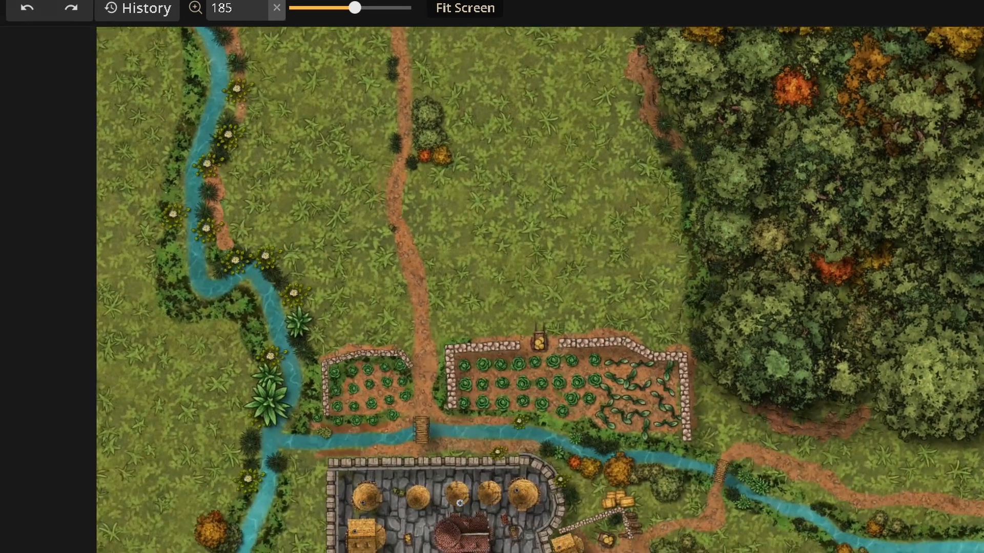
left_click_drag(443, 499, 443, 486)
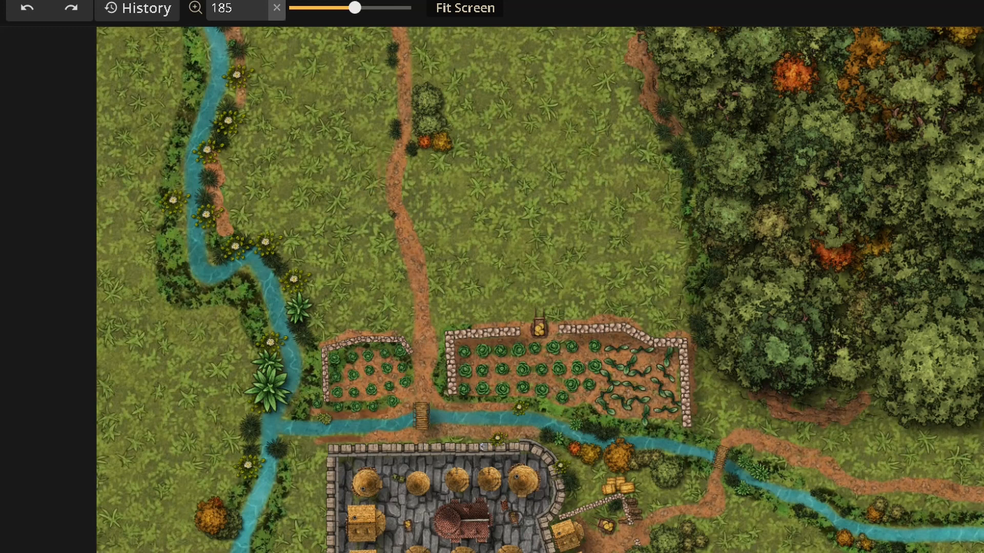
Examine the wagon-enclosed tent camp and the dirt path that links it to the crop fields.
left_click_drag(425, 318, 437, 415)
left_click_drag(435, 267, 442, 381)
left_click_drag(361, 235, 374, 336)
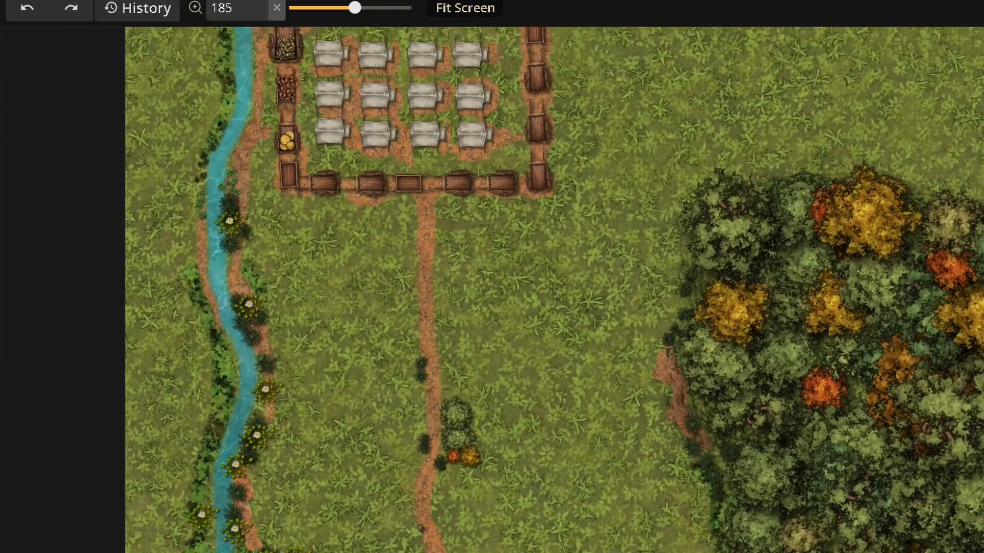
left_click_drag(390, 221, 384, 293)
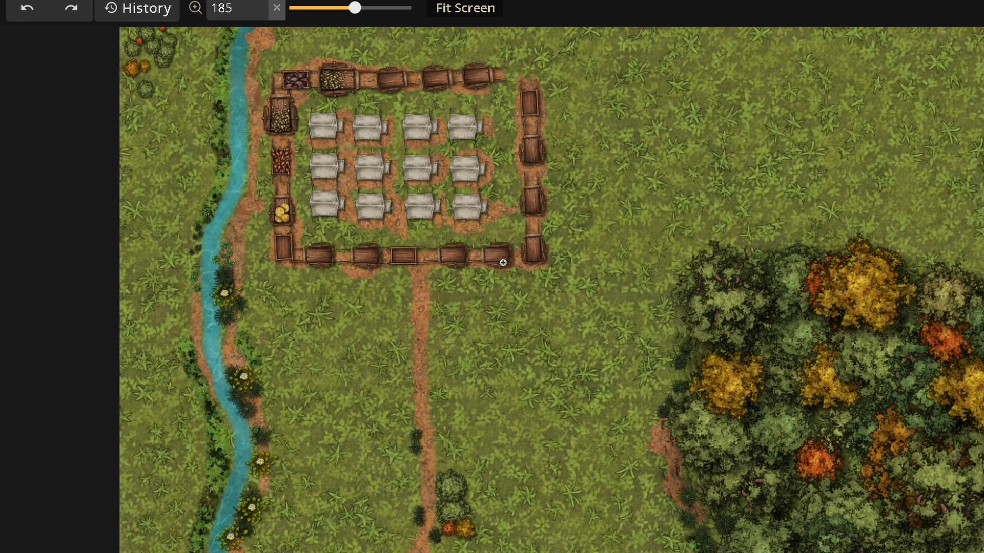
left_click_drag(514, 370, 447, 227)
left_click_drag(546, 374, 520, 301)
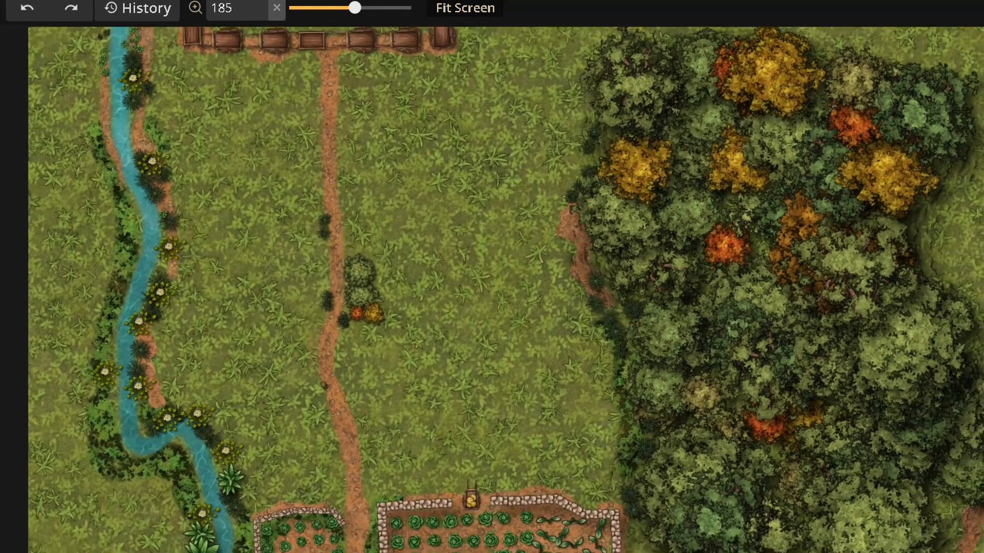
Examine the dense central forest and the open grassland around it, from close up and at a wider scale.
scroll(661, 254, "down", 1)
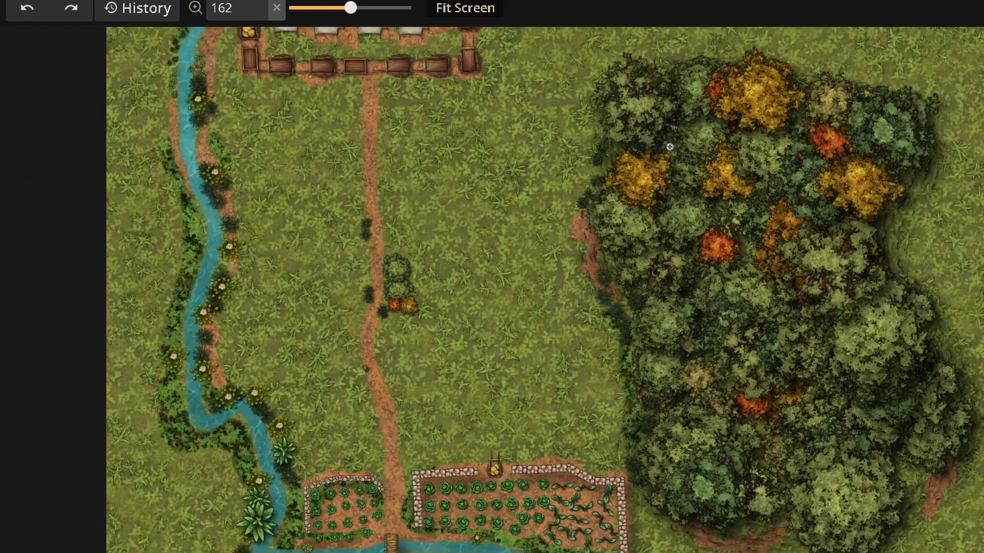
left_click_drag(575, 304, 543, 288)
left_click_drag(543, 250, 543, 286)
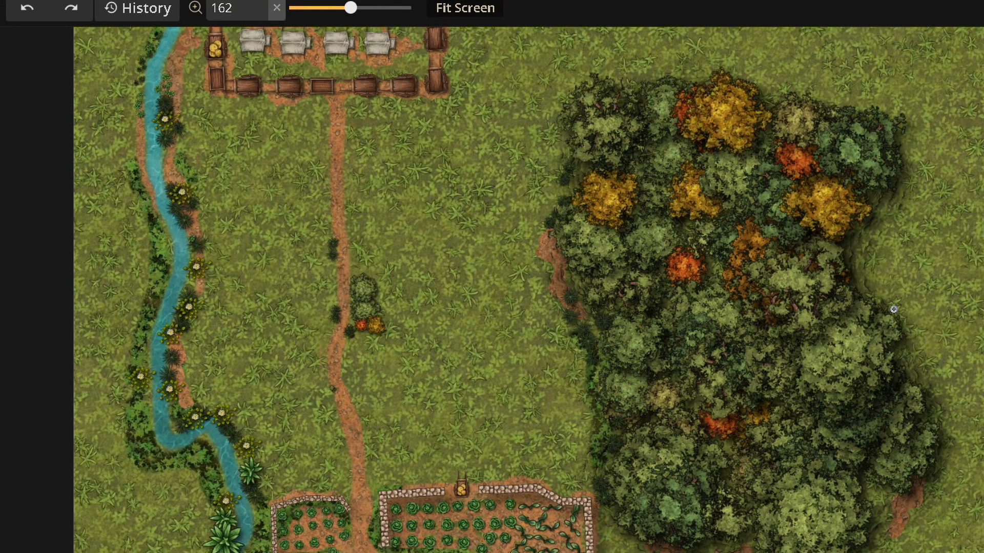
left_click_drag(893, 309, 917, 259)
scroll(668, 314, "down", 2)
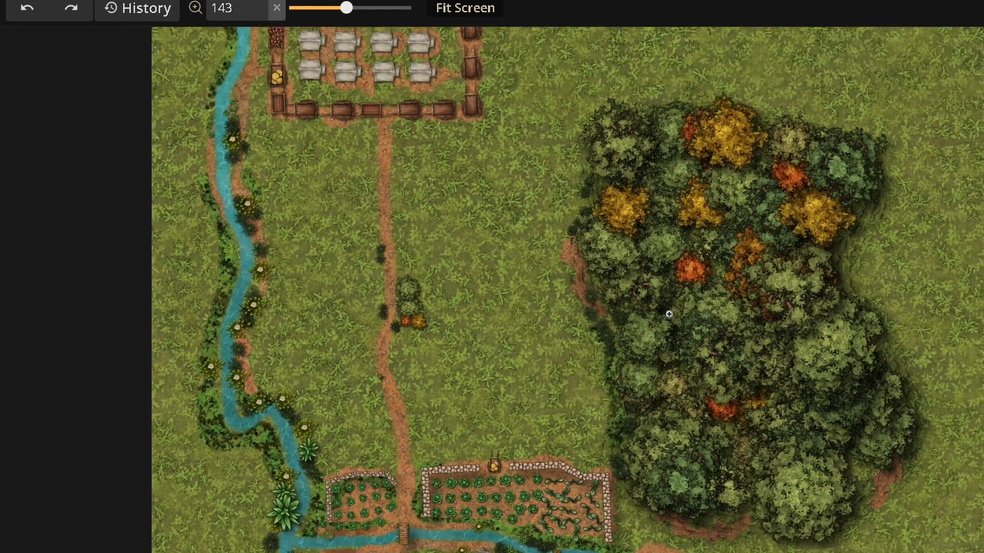
scroll(669, 314, "down", 1)
scroll(791, 329, "down", 1)
left_click_drag(791, 329, 784, 339)
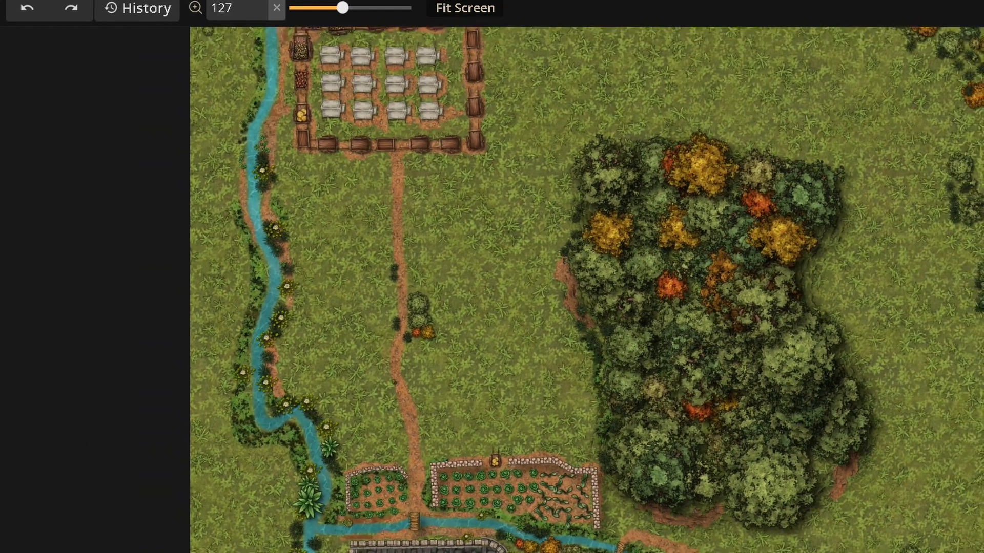
scroll(649, 359, "up", 3)
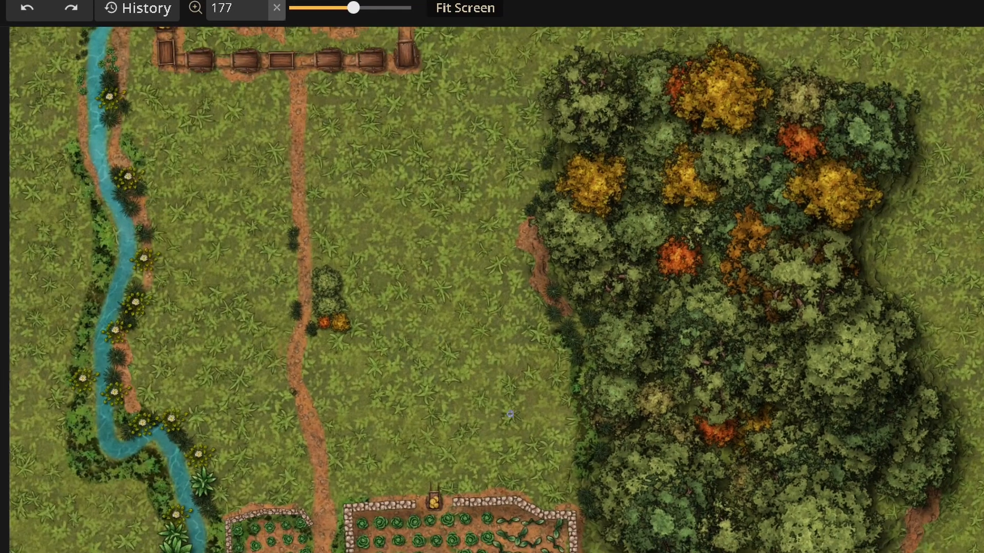
scroll(597, 374, "up", 1)
scroll(697, 369, "down", 2)
scroll(738, 366, "down", 1)
left_click_drag(543, 265, 543, 327)
scroll(542, 327, "down", 1)
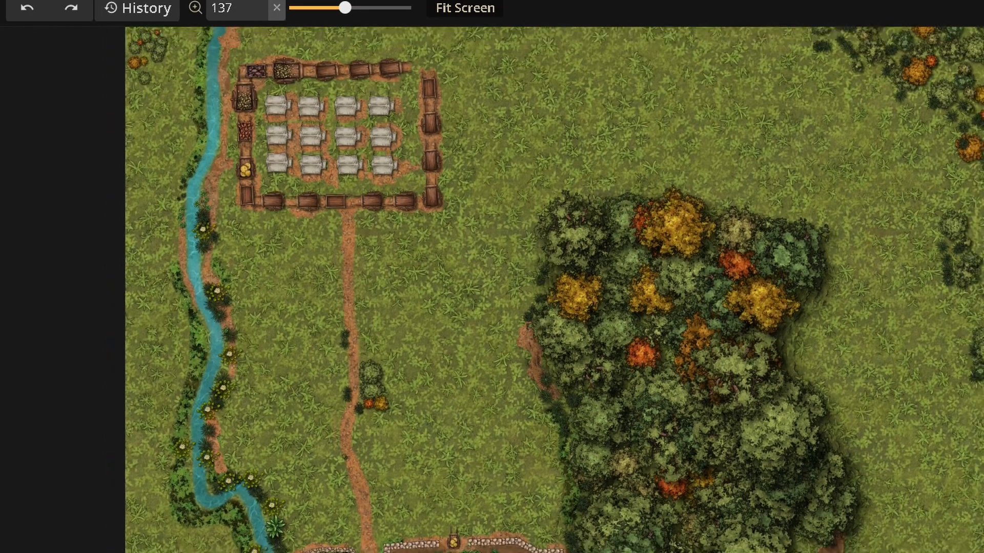
left_click_drag(804, 314, 806, 277)
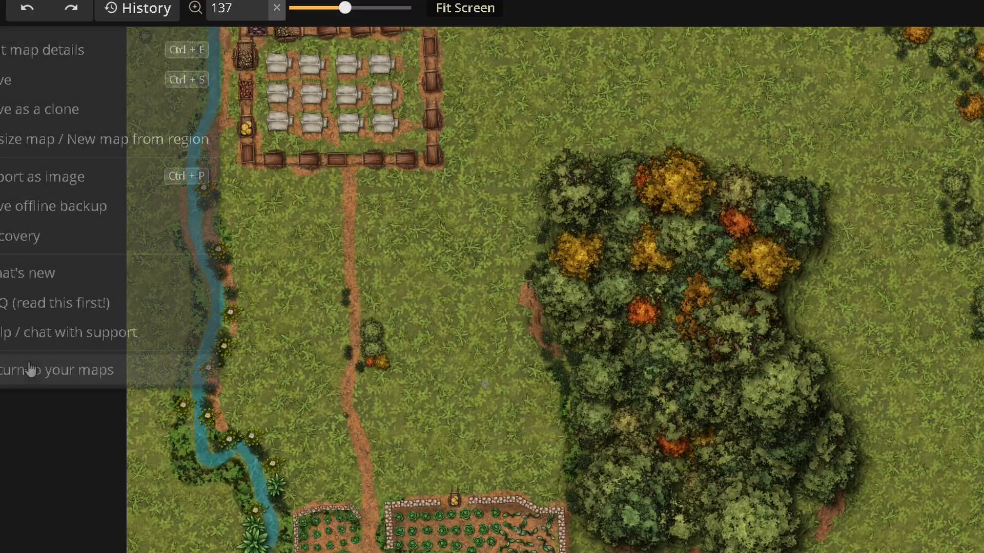
Return to the map collection and open the OTTERBURN map for editing.
left_click(57, 462)
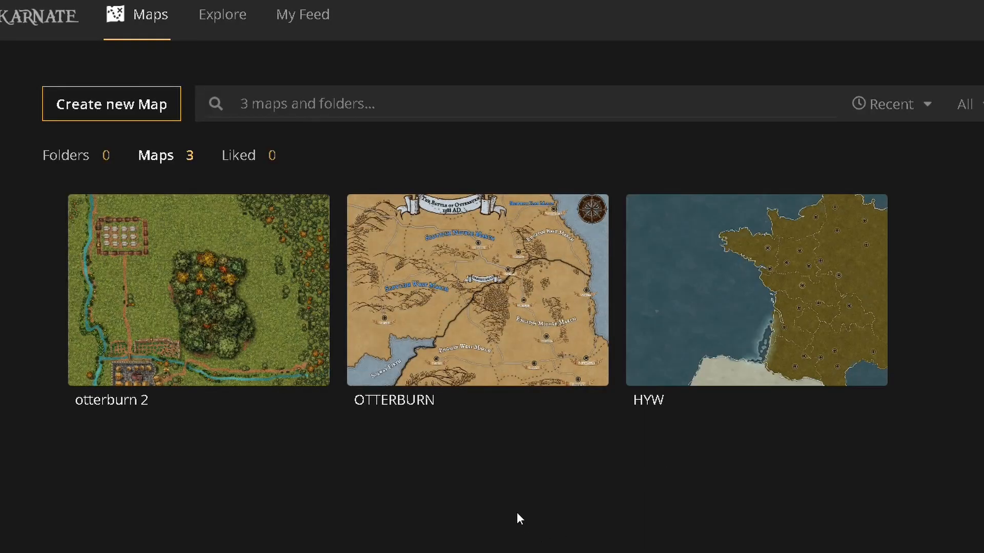
mouse_move(476, 256)
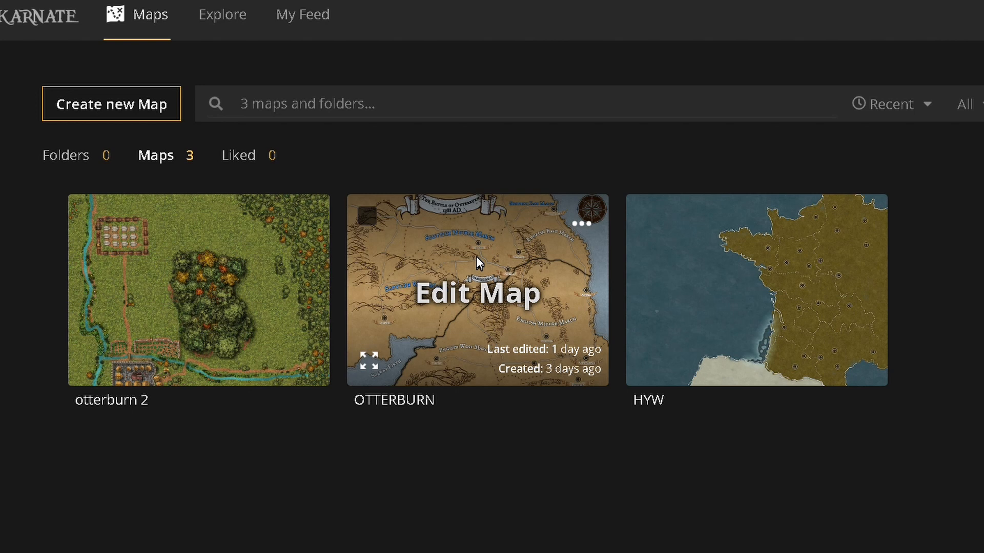
left_click(476, 256)
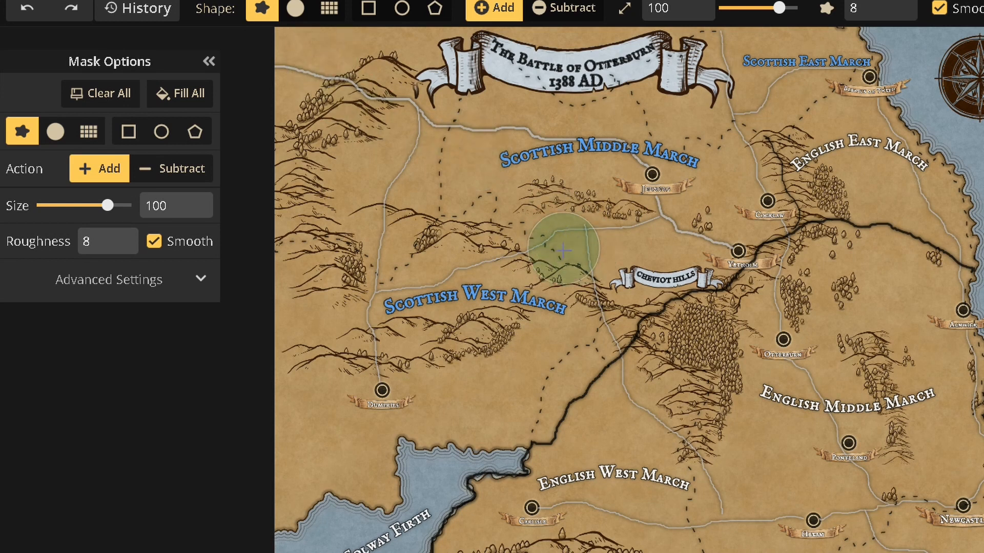
Examine the OTTERBURN map from the Scottish marches southward to Carlisle, Hexam and the English West March.
key("z")
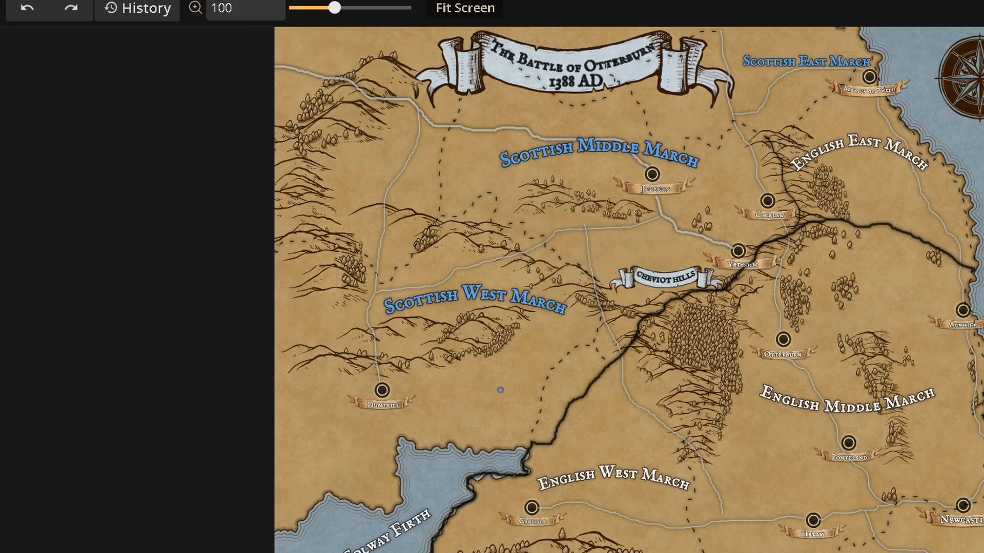
left_click_drag(651, 360, 809, 340)
left_click_drag(734, 367, 725, 459)
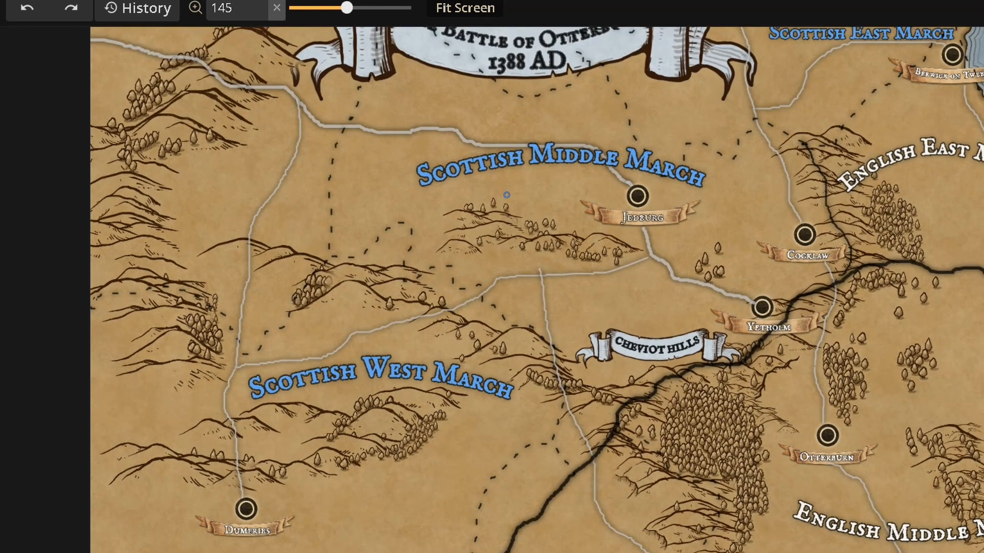
left_click_drag(874, 377, 873, 305)
scroll(873, 388, "up", 4)
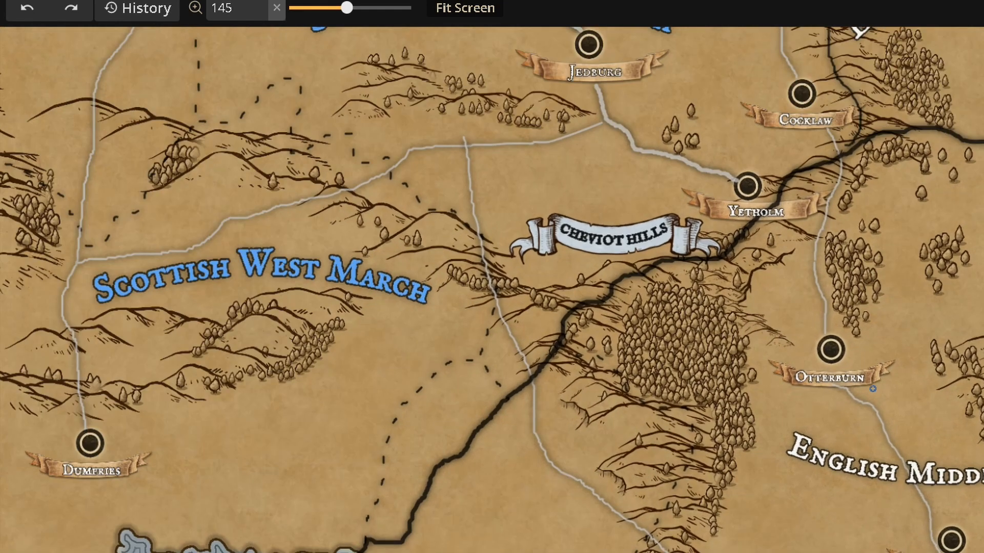
left_click_drag(756, 257, 757, 274)
left_click_drag(649, 302, 696, 10)
left_click_drag(828, 449, 702, 455)
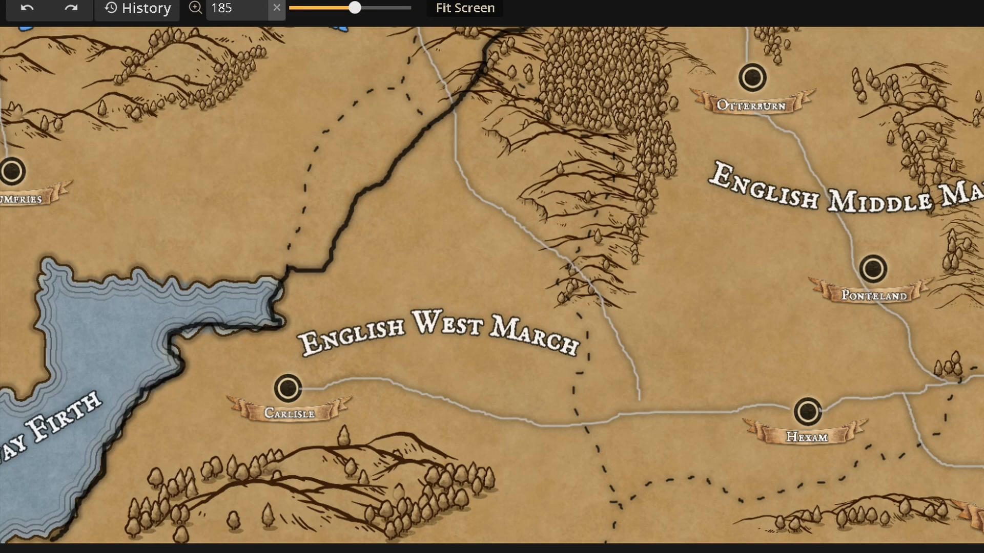
Examine the border around the Cheviot Hills and the roads running past Dumfries, Otterburn and Carlisle.
left_click_drag(563, 205, 570, 435)
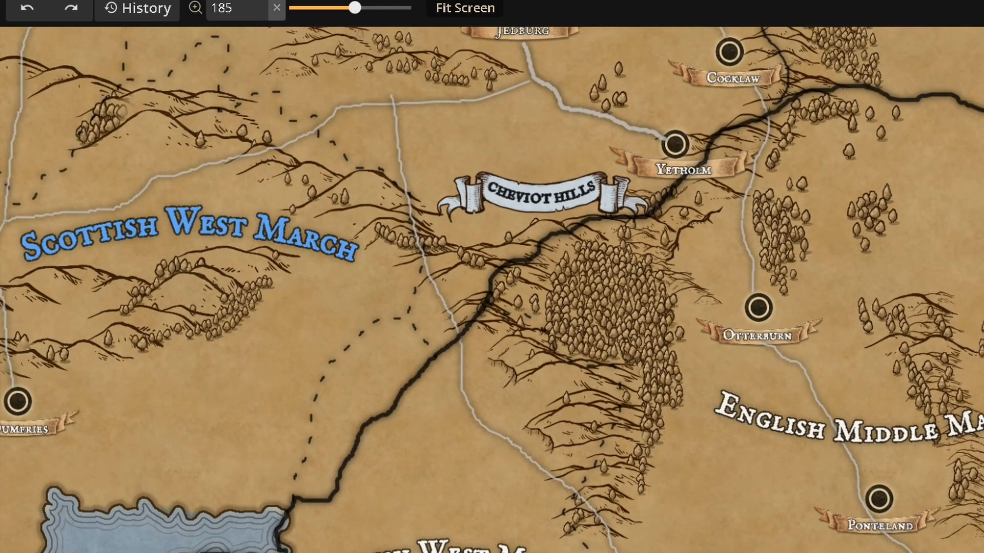
left_click_drag(563, 231, 802, 326)
left_click_drag(892, 231, 784, 324)
left_click_drag(774, 275, 749, 86)
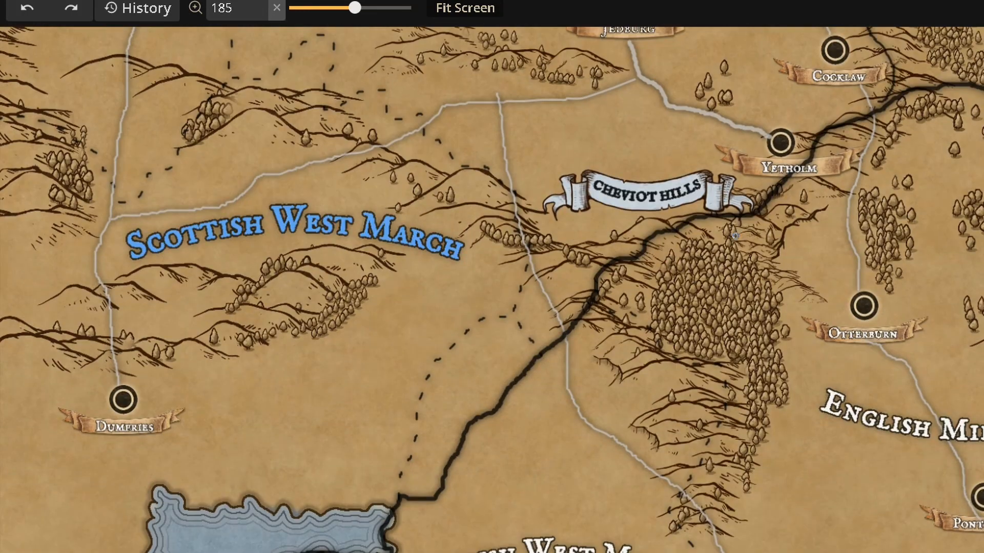
scroll(734, 250, "down", 1)
left_click_drag(734, 250, 737, 145)
left_click_drag(633, 379, 620, 315)
left_click_drag(756, 272, 754, 344)
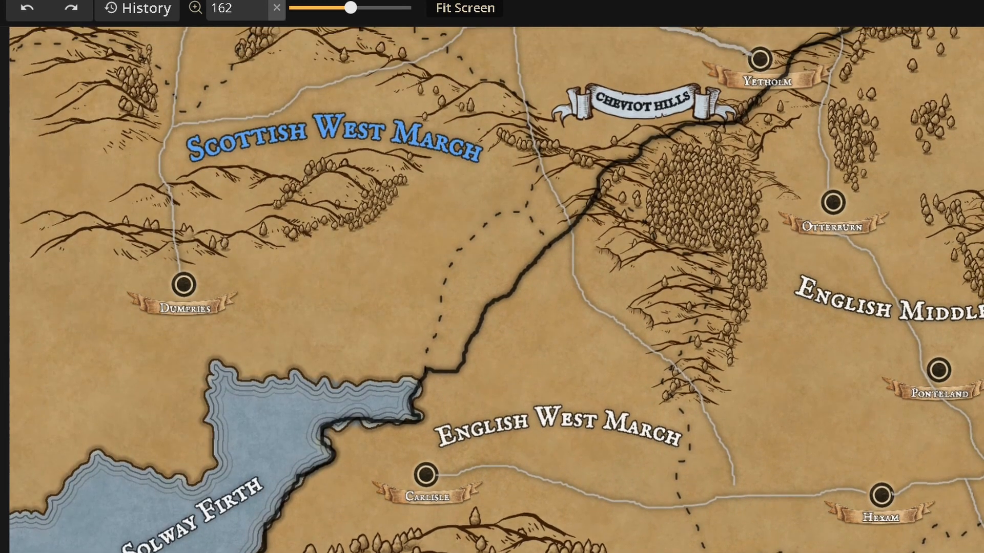
scroll(750, 345, "down", 2)
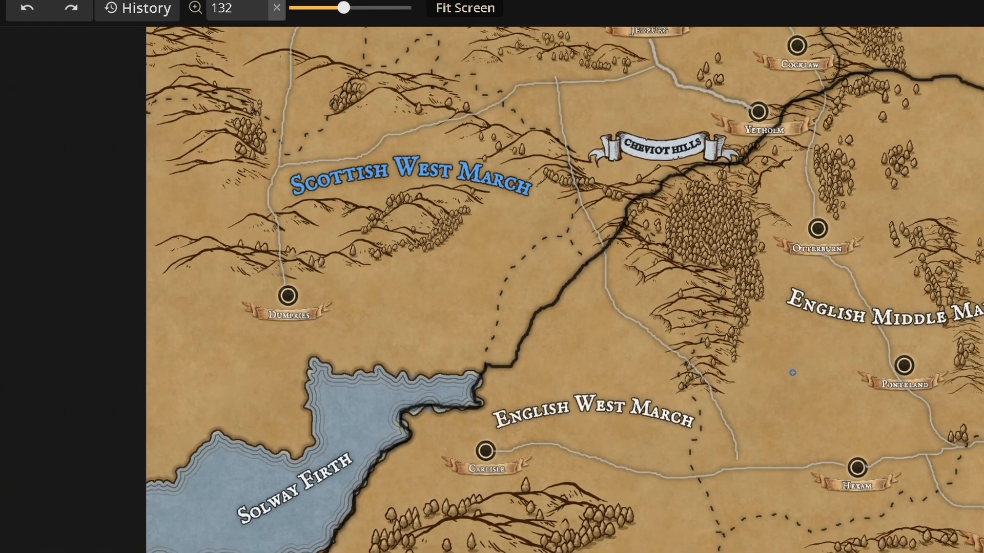
scroll(886, 388, "up", 1)
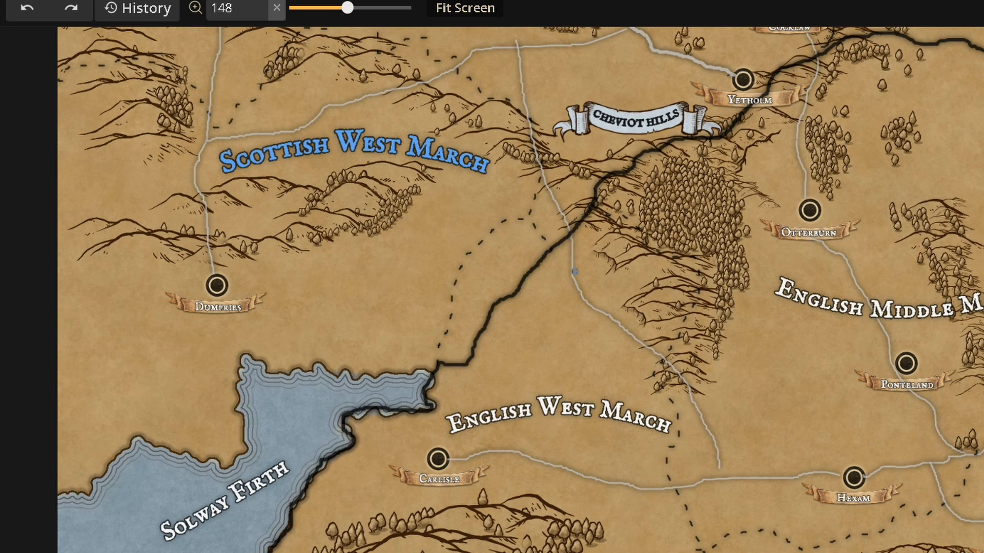
Examine the area between the title banner, Jedburg, Otterburn and the English West March at a wider scale.
left_click_drag(796, 272, 795, 321)
scroll(776, 312, "down", 1)
left_click_drag(732, 242, 819, 347)
left_click_drag(824, 217, 820, 291)
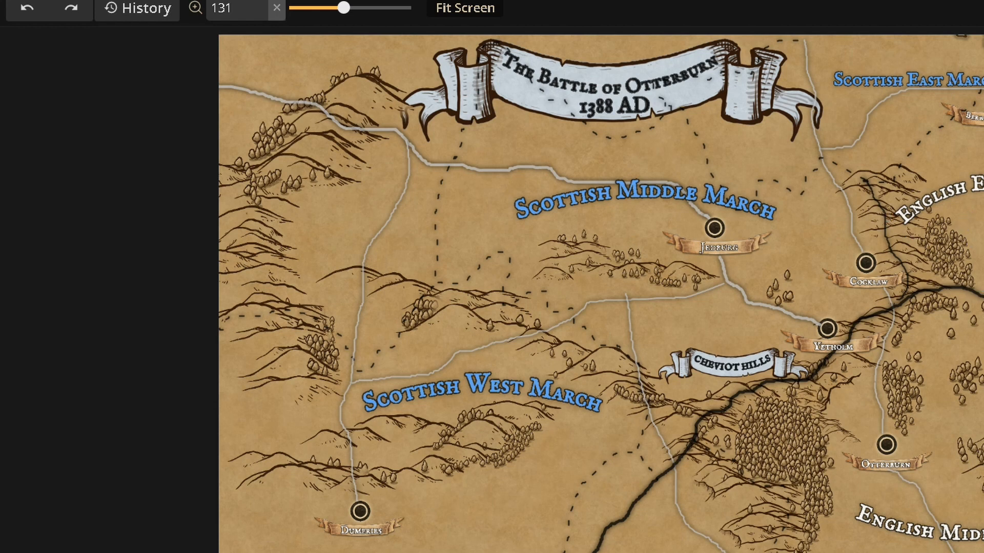
mouse_move(907, 349)
left_mouse_down()
mouse_move(911, 318)
mouse_move(892, 241)
left_mouse_up()
mouse_move(850, 372)
left_mouse_down()
mouse_move(847, 316)
mouse_move(835, 302)
left_mouse_up()
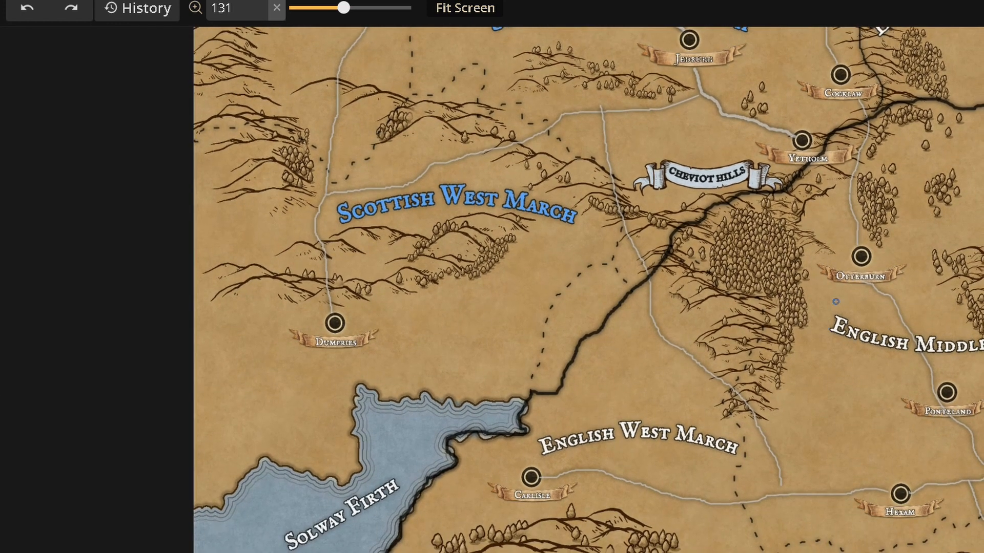
left_click_drag(843, 359, 826, 400)
left_click_drag(858, 296, 851, 322)
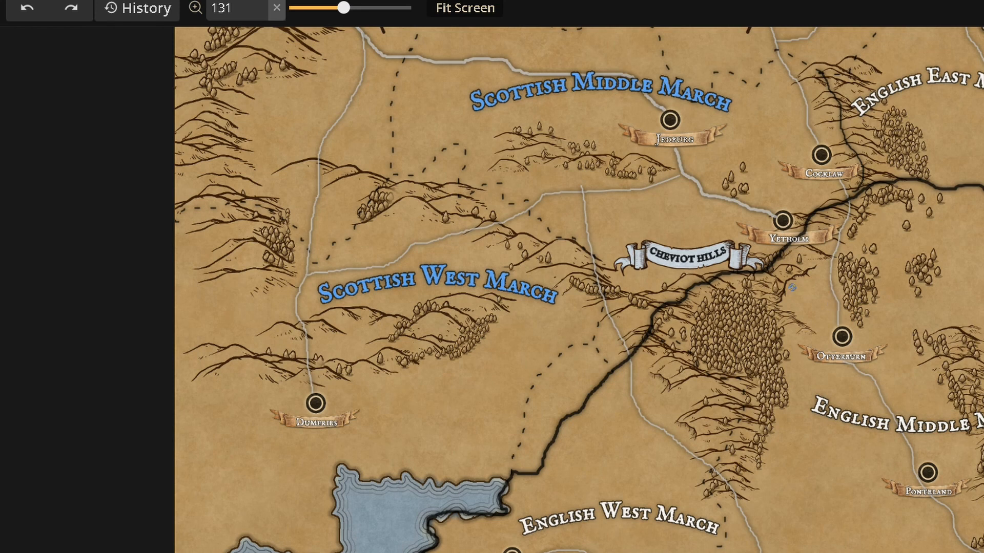
left_click_drag(755, 338, 773, 281)
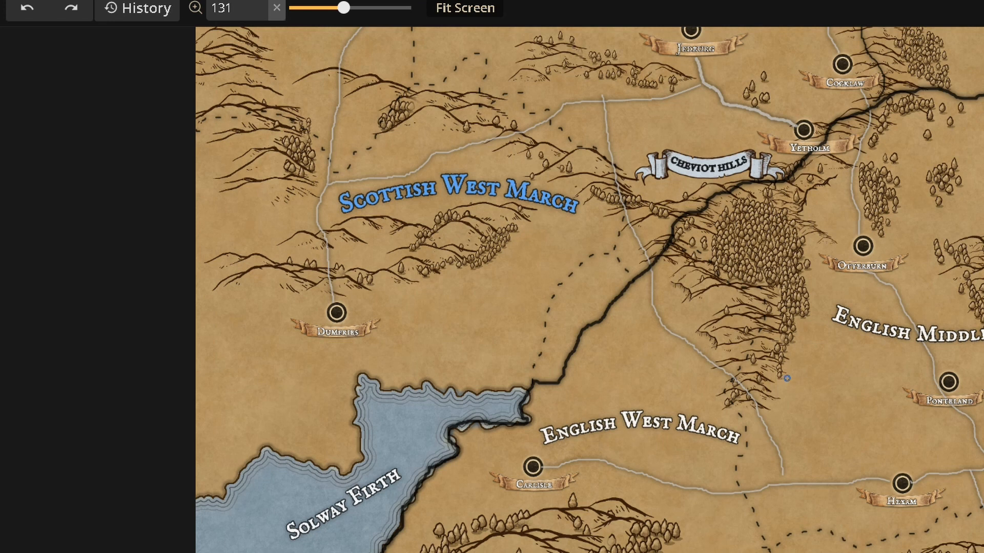
left_click_drag(723, 350, 703, 414)
left_click_drag(743, 353, 746, 372)
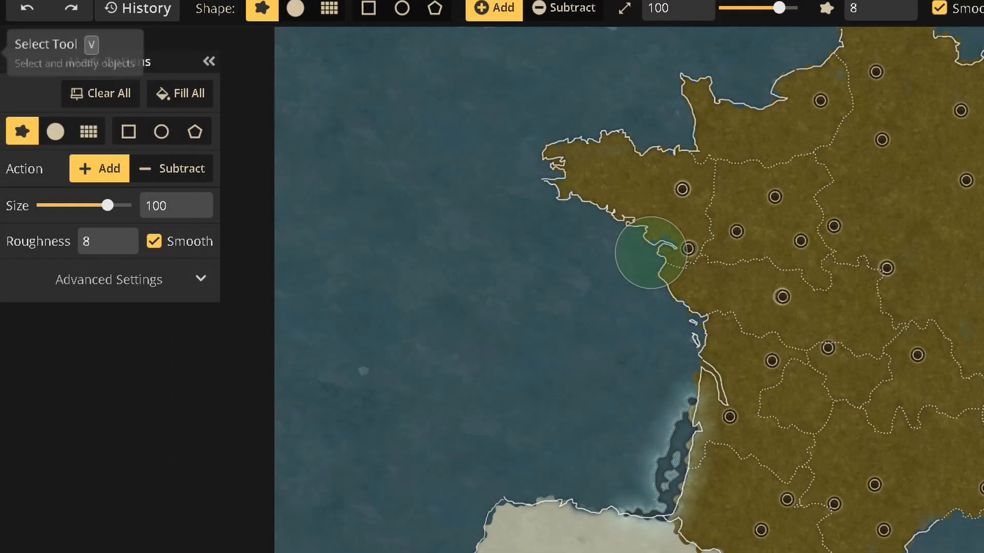
Activate the Select tool and examine the French Atlantic coast of the HYW map, from the northwestern peninsula to the Spanish border.
key("v")
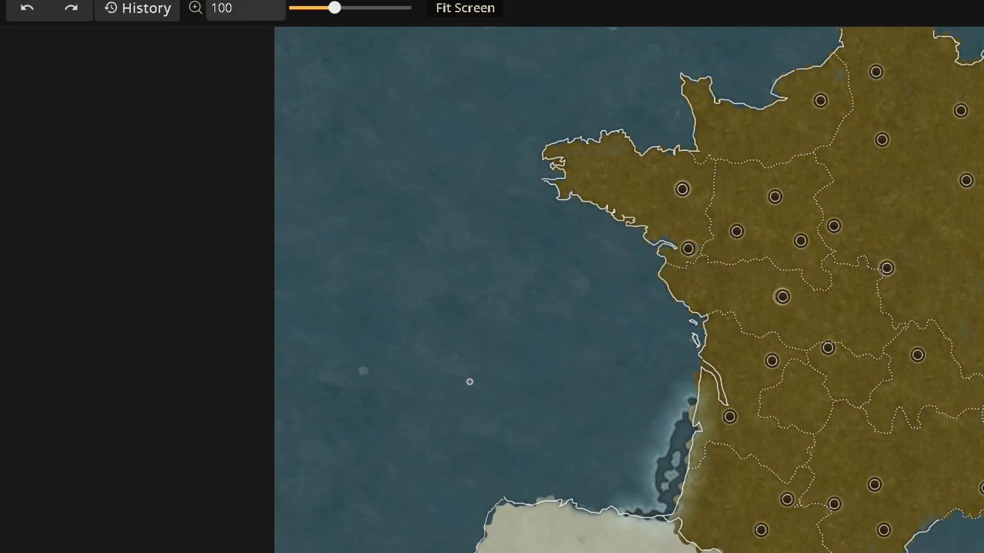
left_click_drag(795, 346, 796, 333)
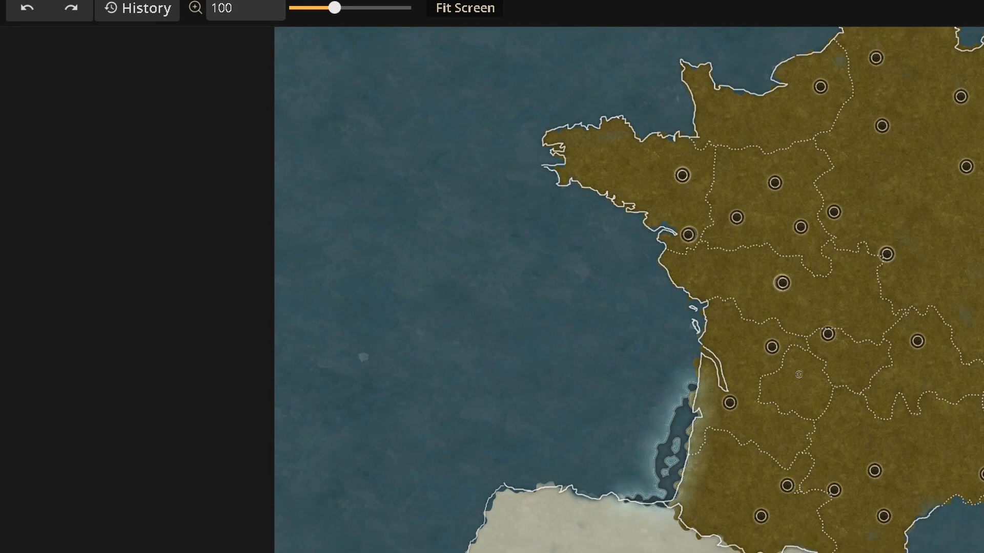
scroll(799, 374, "up", 1)
scroll(769, 307, "up", 4)
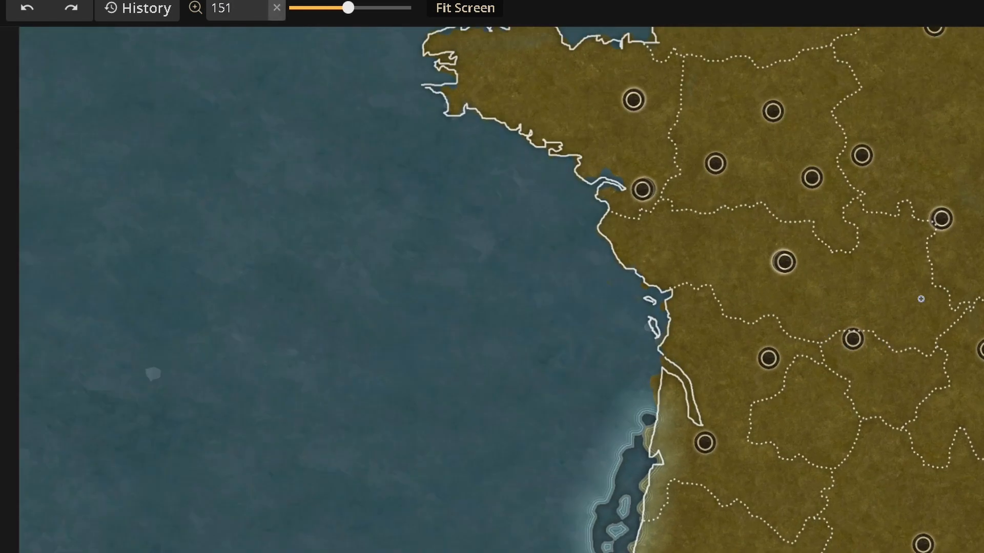
left_click_drag(904, 310, 896, 336)
left_click_drag(835, 383, 817, 294)
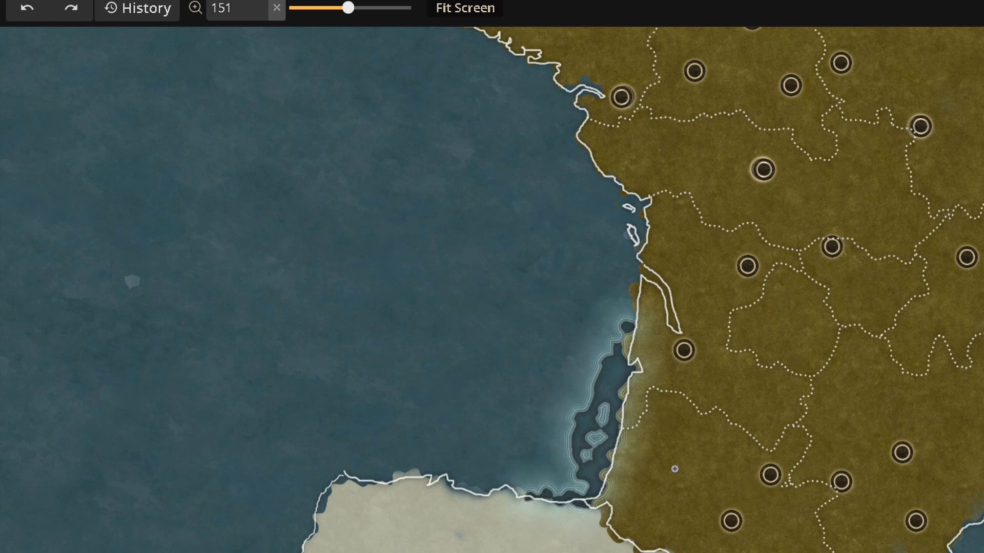
left_click_drag(762, 30, 765, 206)
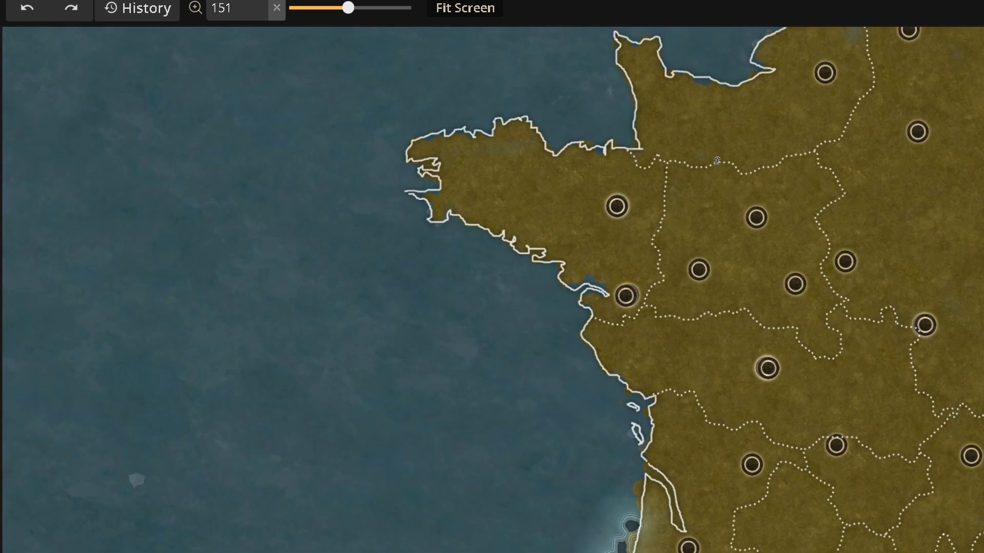
left_click_drag(558, 176, 578, 161)
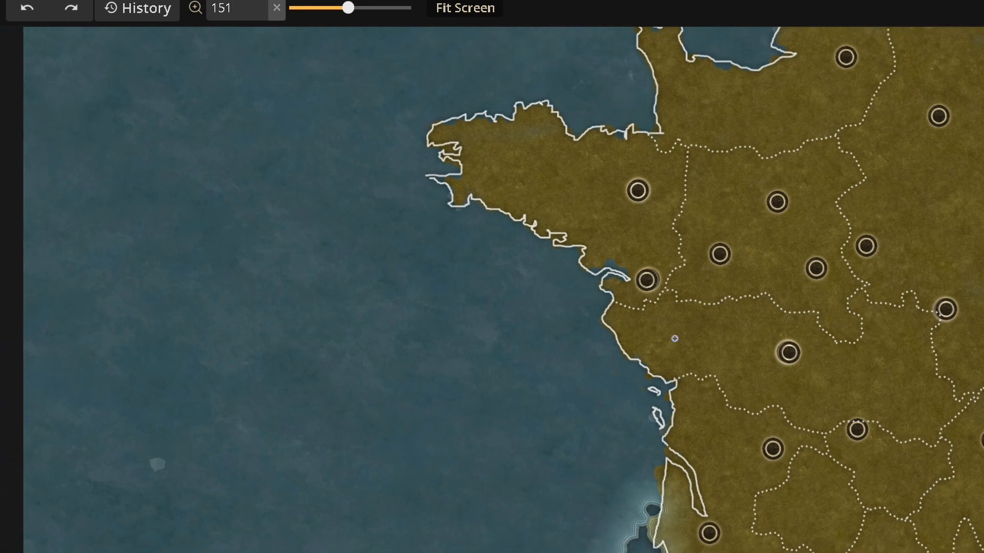
Examine the dotted regional borders and city markers across western France at a closer scale.
left_click_drag(751, 396, 748, 348)
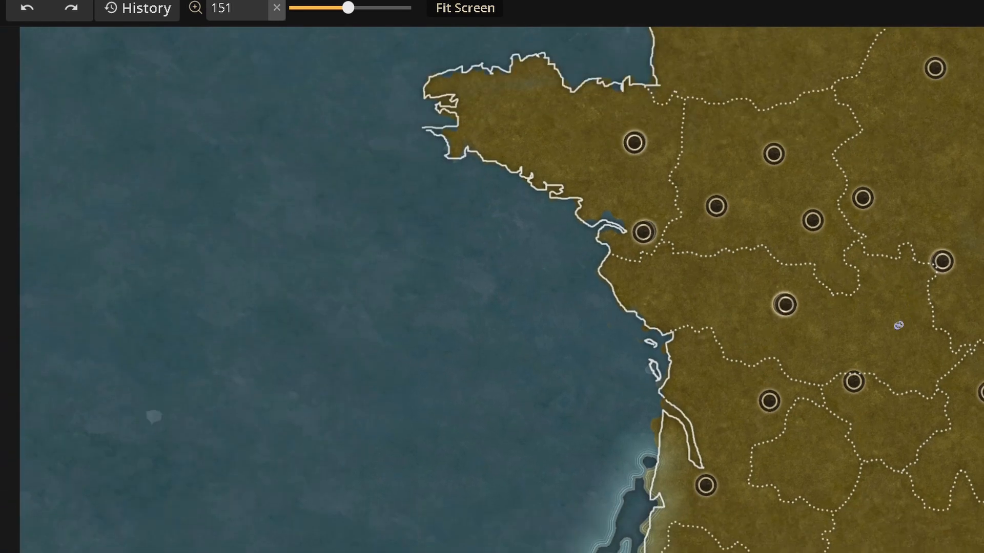
left_click_drag(909, 356, 917, 347)
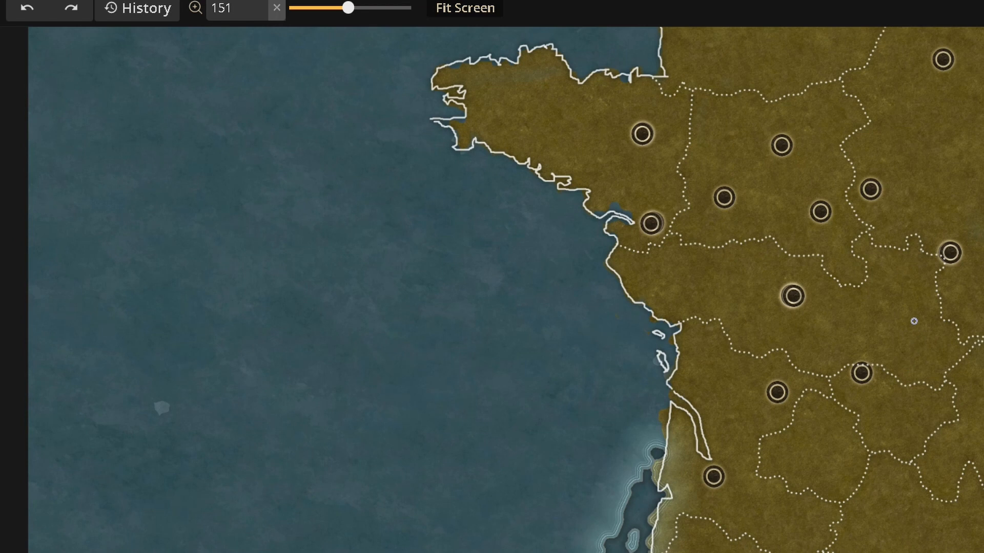
left_click_drag(899, 411, 906, 409)
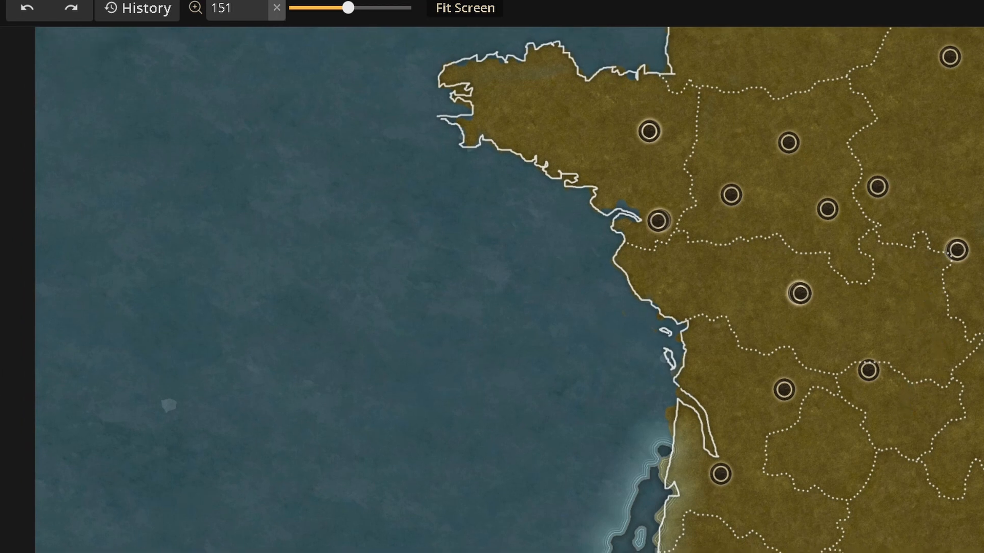
left_click_drag(871, 468, 893, 433)
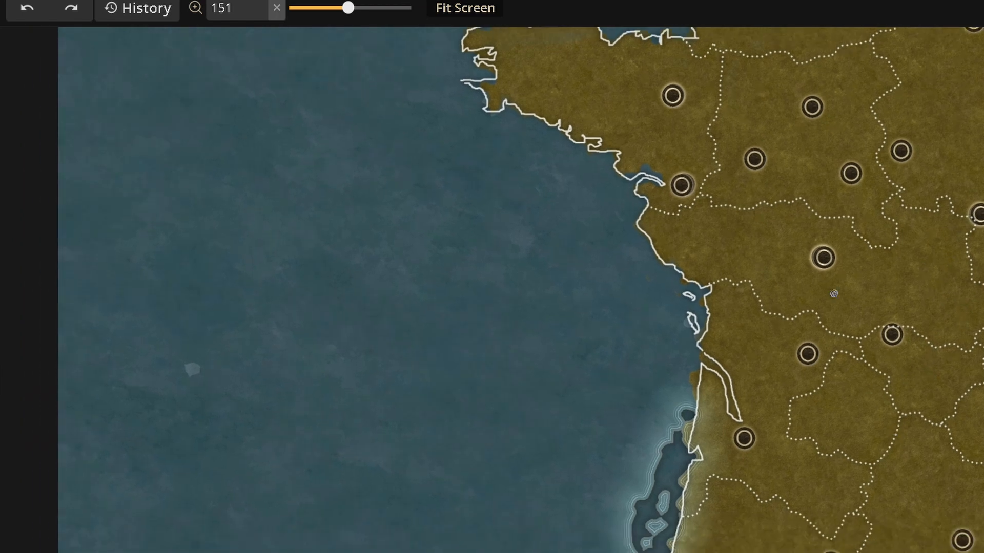
left_click_drag(850, 358, 838, 385)
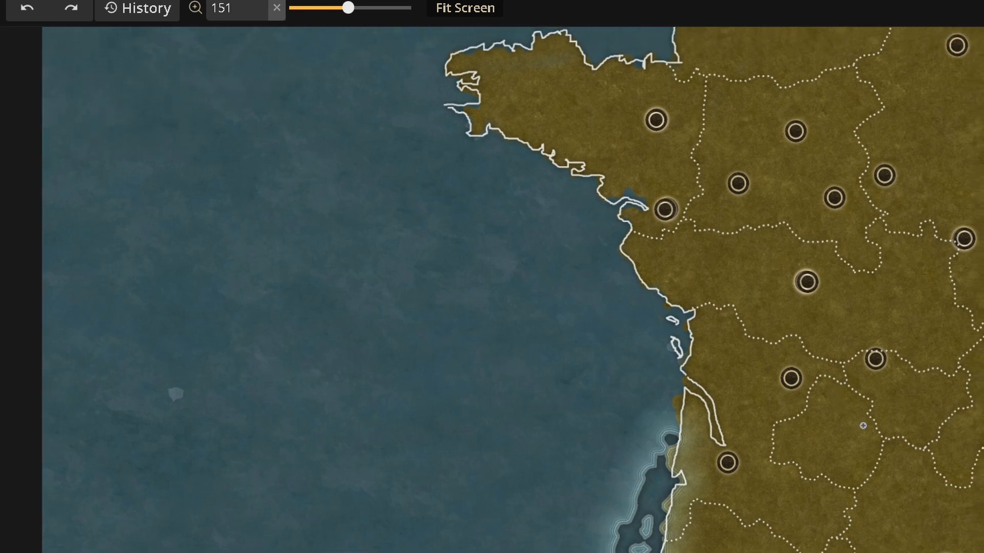
scroll(863, 426, "up", 3)
scroll(844, 335, "down", 2)
left_click_drag(858, 286, 872, 338)
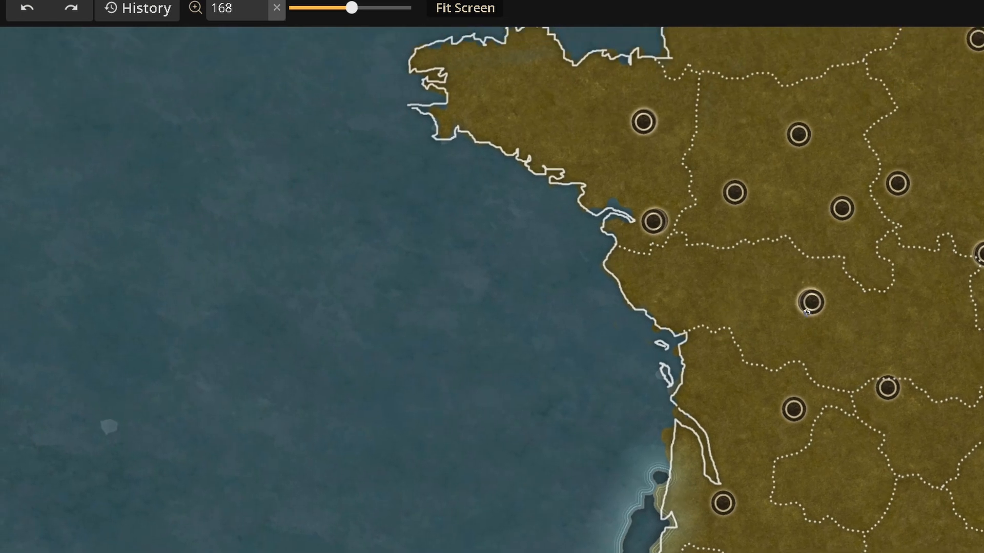
left_click_drag(780, 364, 782, 357)
left_click_drag(784, 403, 802, 324)
left_click_drag(821, 260, 825, 324)
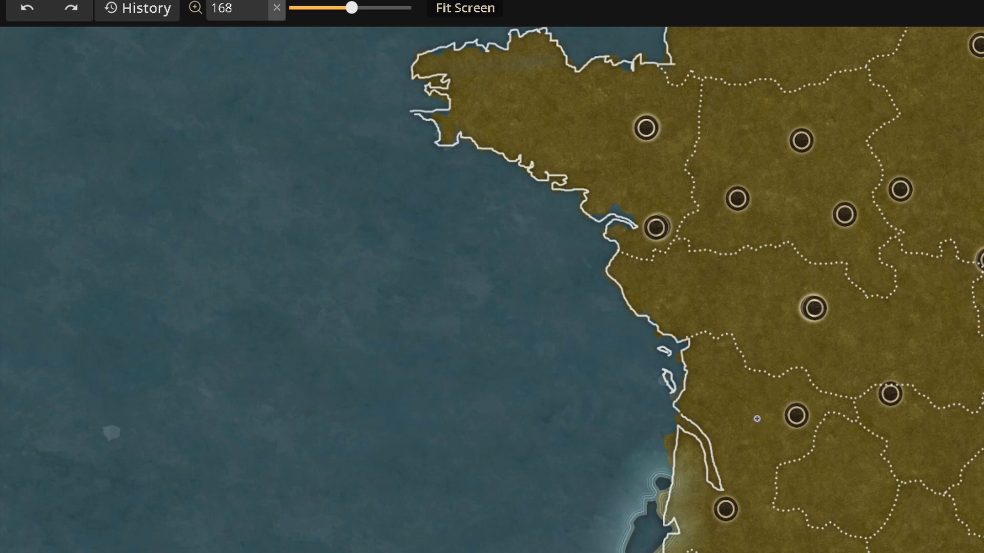
Examine the western French coastline and the pale land south of the bay at a wider scale.
scroll(757, 418, "down", 2)
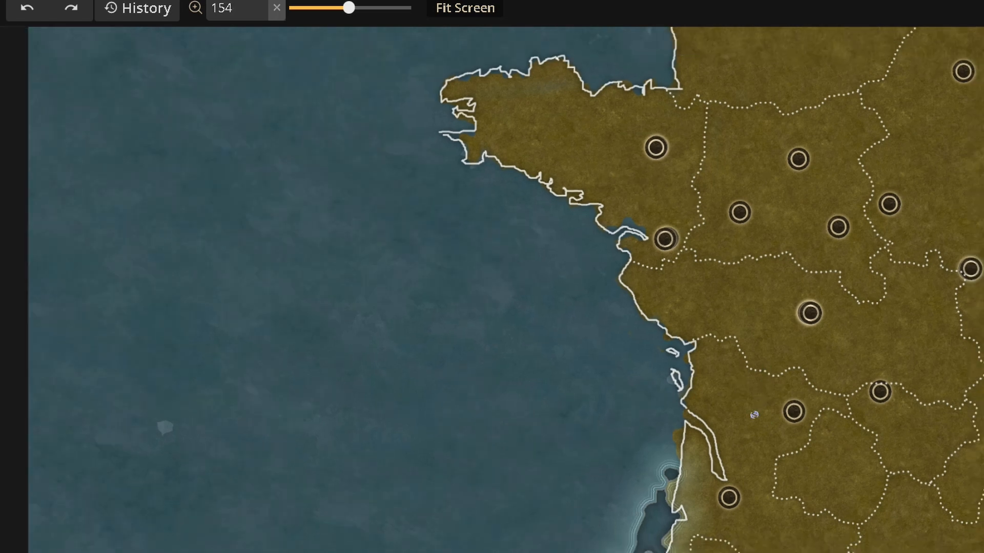
left_click_drag(767, 393, 858, 455)
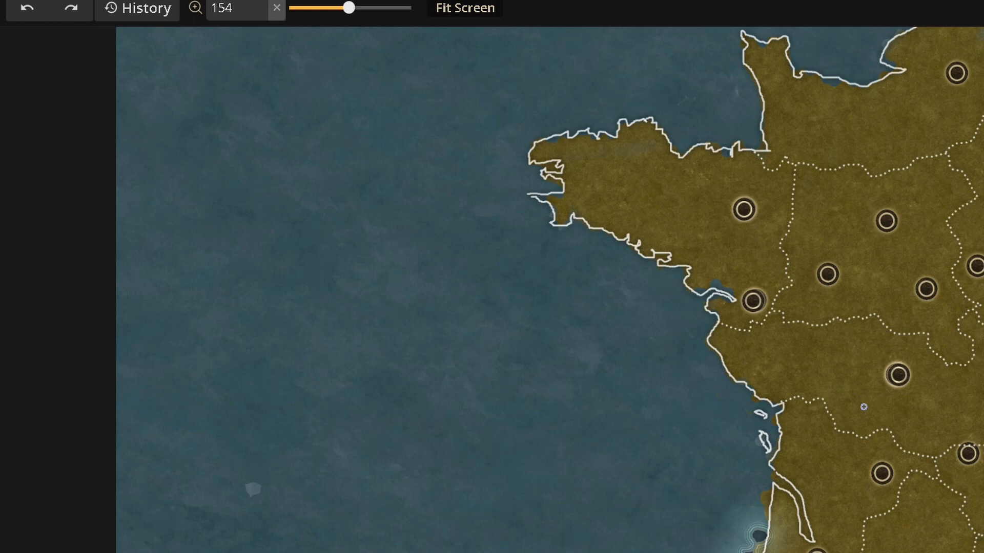
left_click_drag(860, 406, 842, 376)
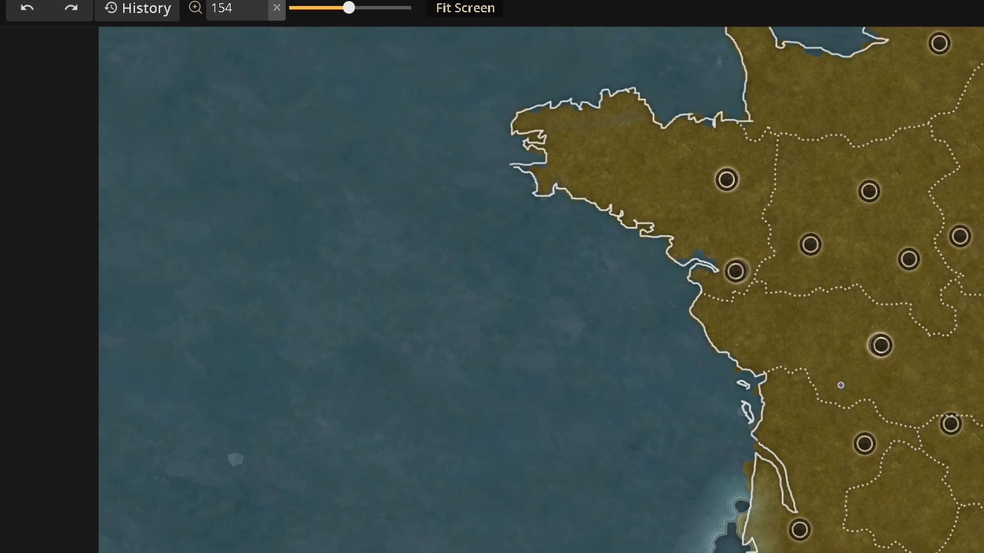
scroll(837, 395, "down", 1)
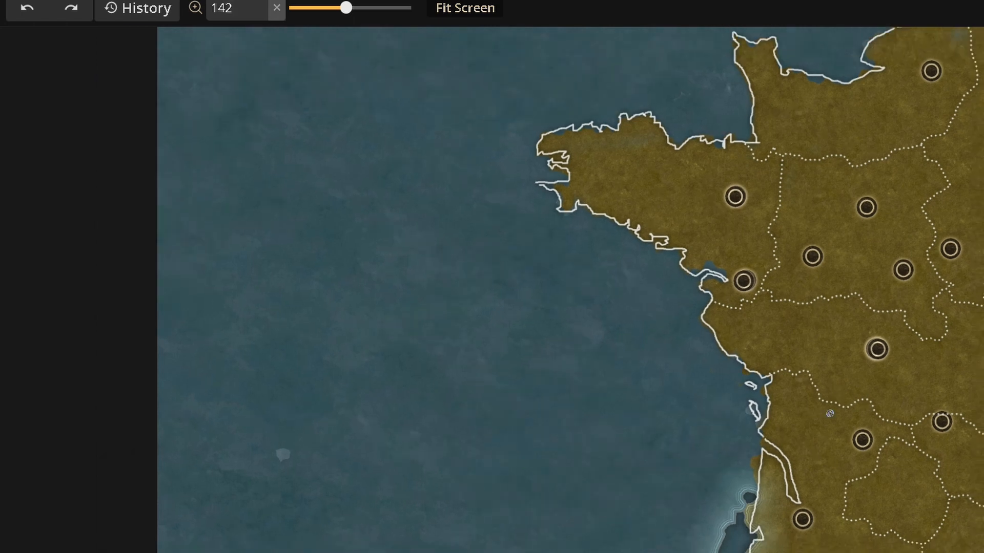
left_click_drag(848, 446, 866, 322)
left_click_drag(781, 487, 809, 349)
left_click_drag(915, 309, 915, 345)
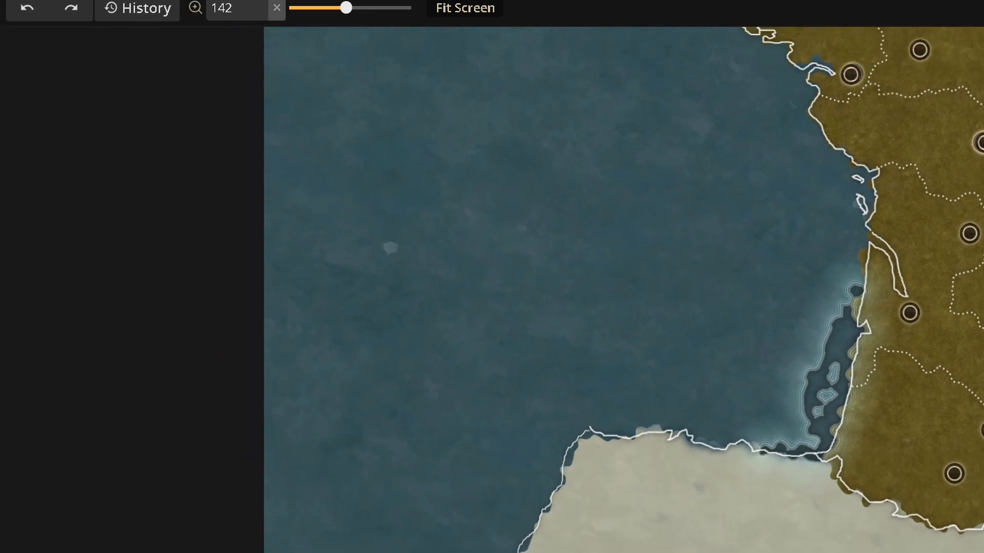
scroll(896, 404, "down", 1)
scroll(880, 384, "down", 1)
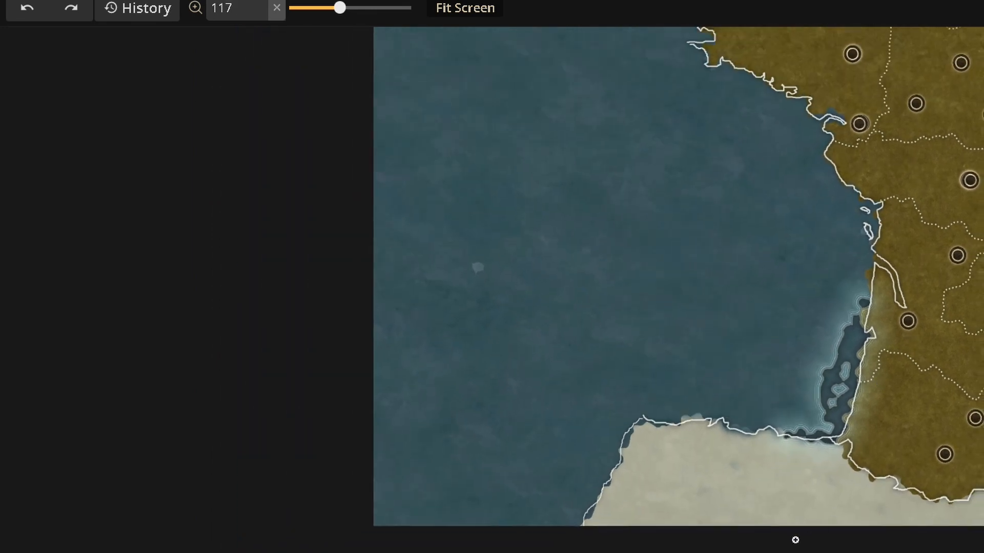
left_click_drag(939, 337, 889, 515)
left_click_drag(941, 377, 941, 354)
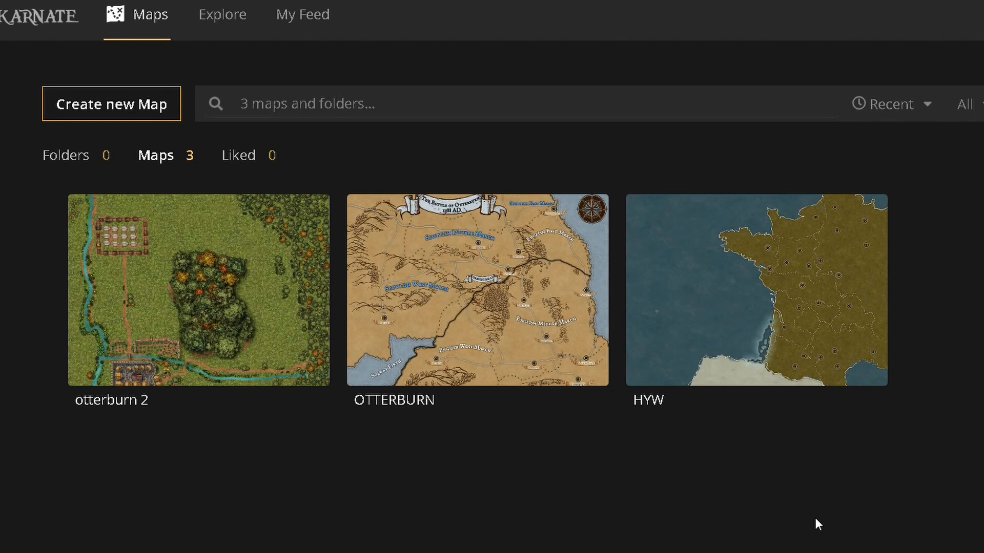
Start a new map, browse the available styles and preview Watercolor Cities.
left_click(92, 102)
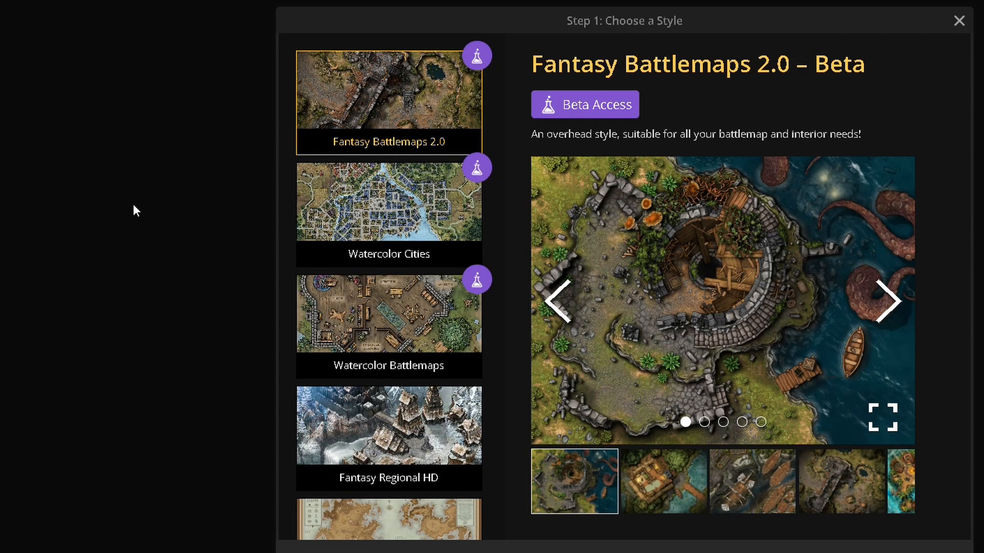
scroll(362, 220, "down", 4)
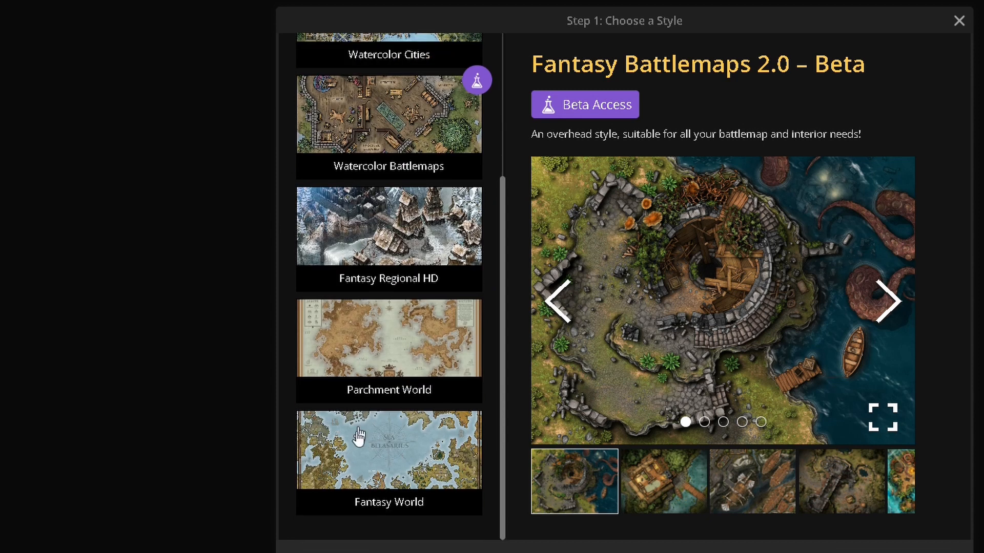
scroll(359, 436, "up", 2)
scroll(358, 440, "up", 3)
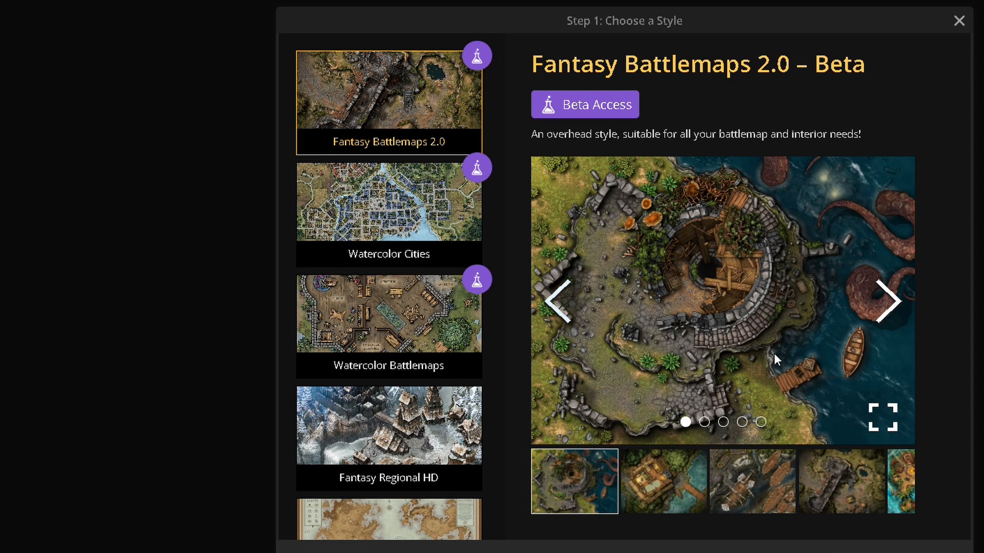
left_click(348, 210)
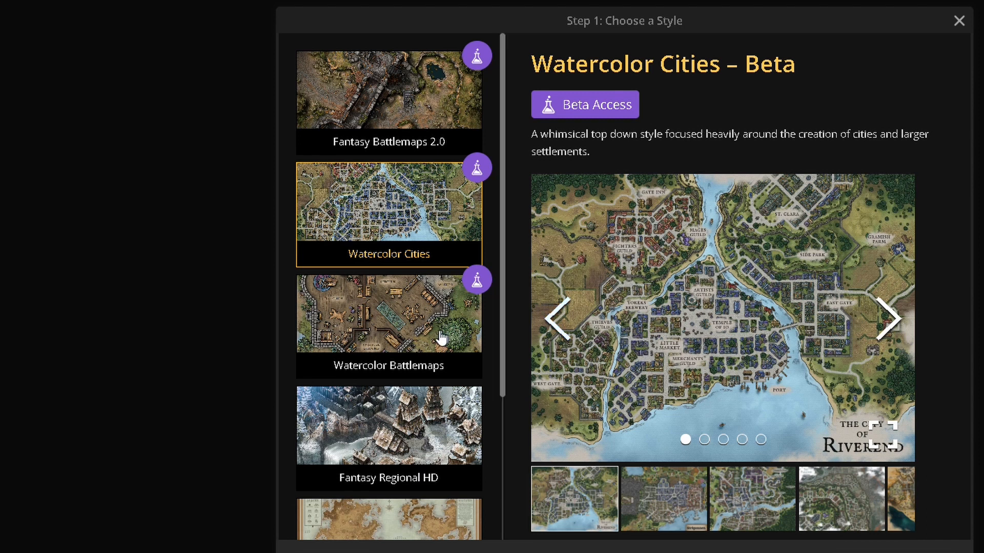
scroll(440, 339, "down", 3)
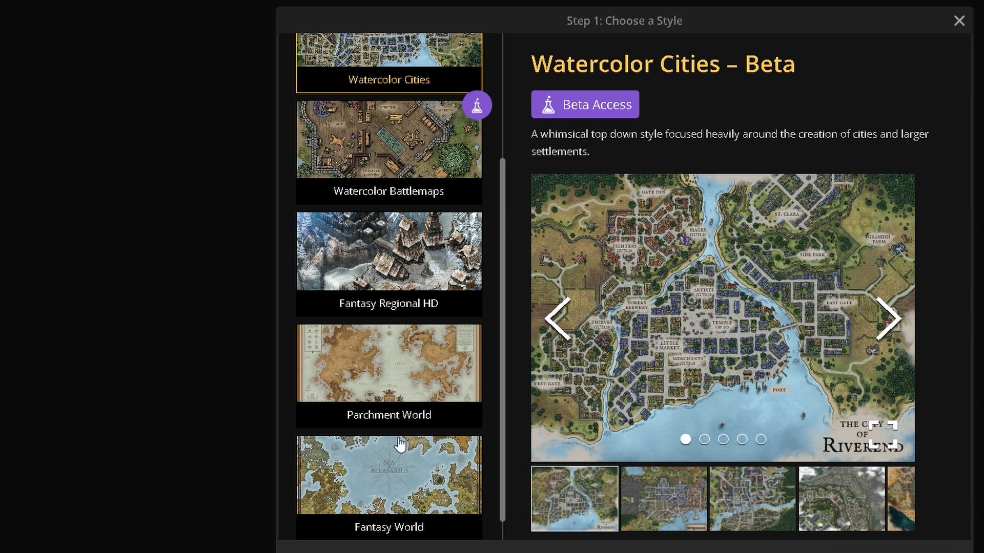
Select the Fantasy World style and look through its sample maps, ending on the first one.
left_click(394, 464)
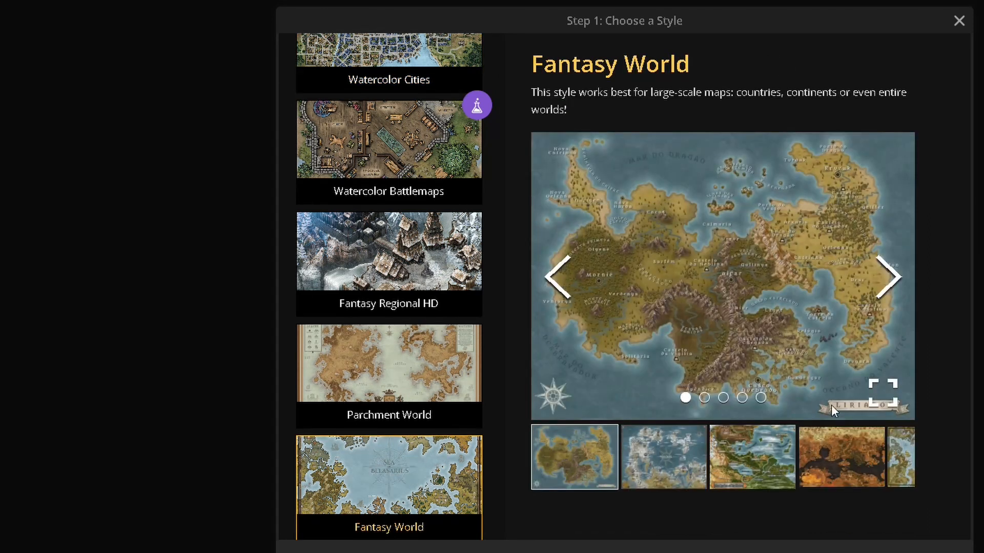
left_click(885, 295)
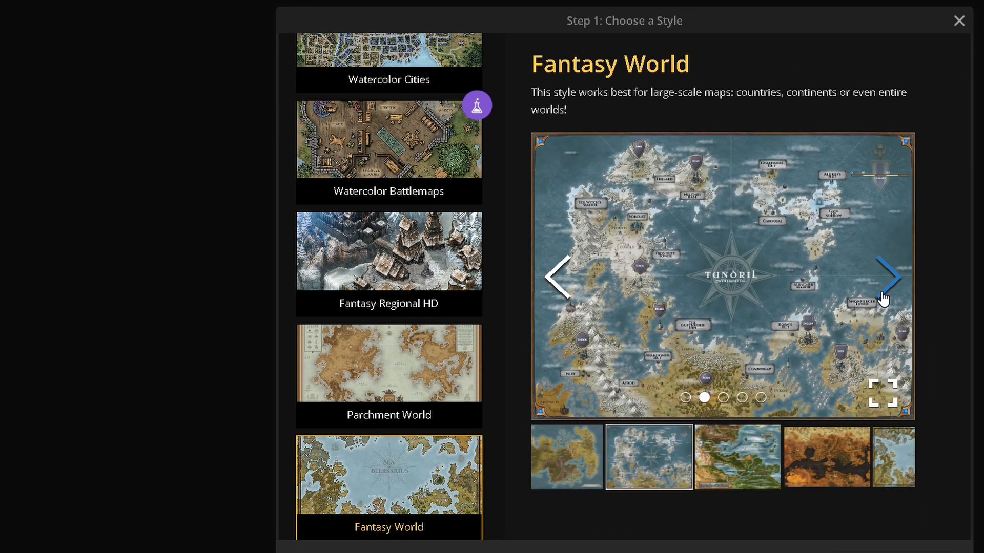
left_click(884, 296)
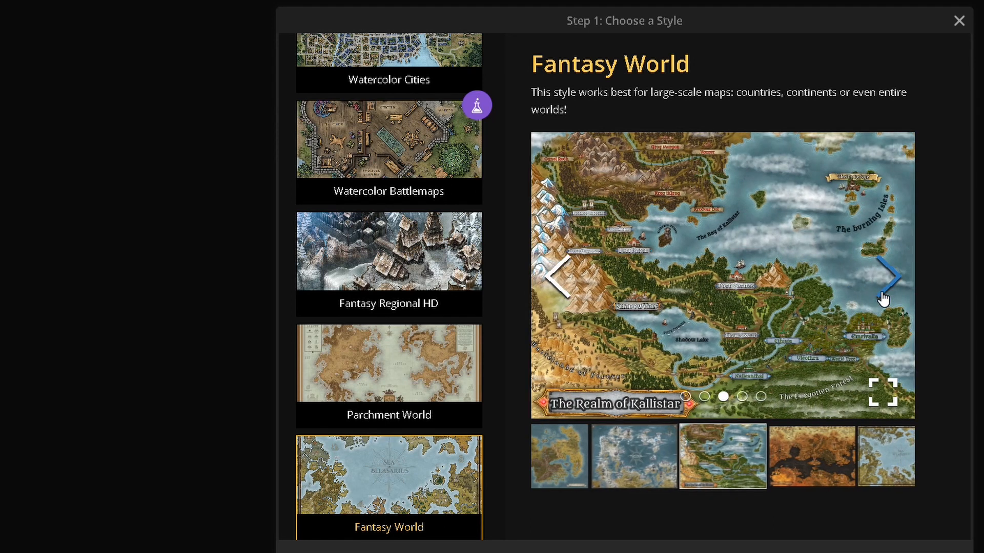
left_click(884, 297)
left_click(884, 291)
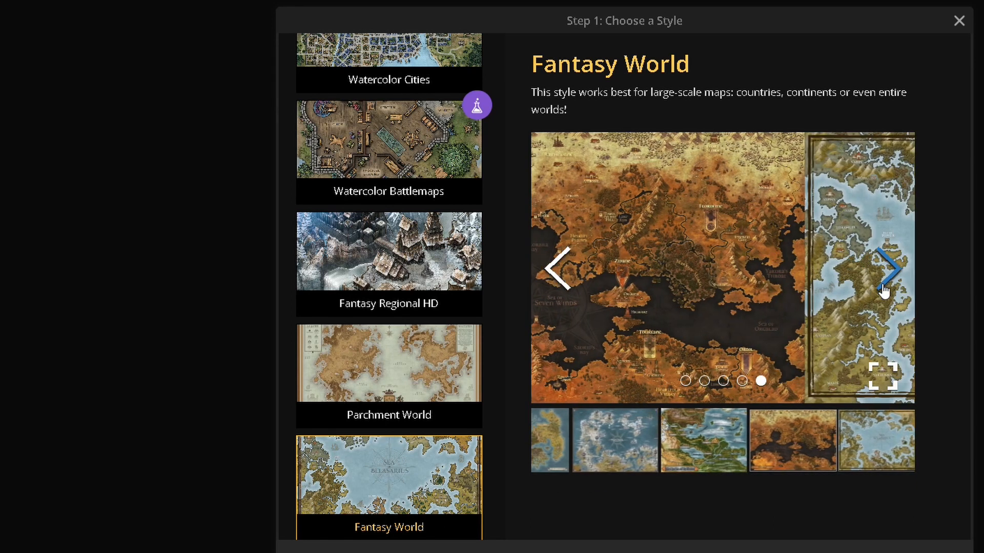
left_click(552, 273)
left_click(552, 273)
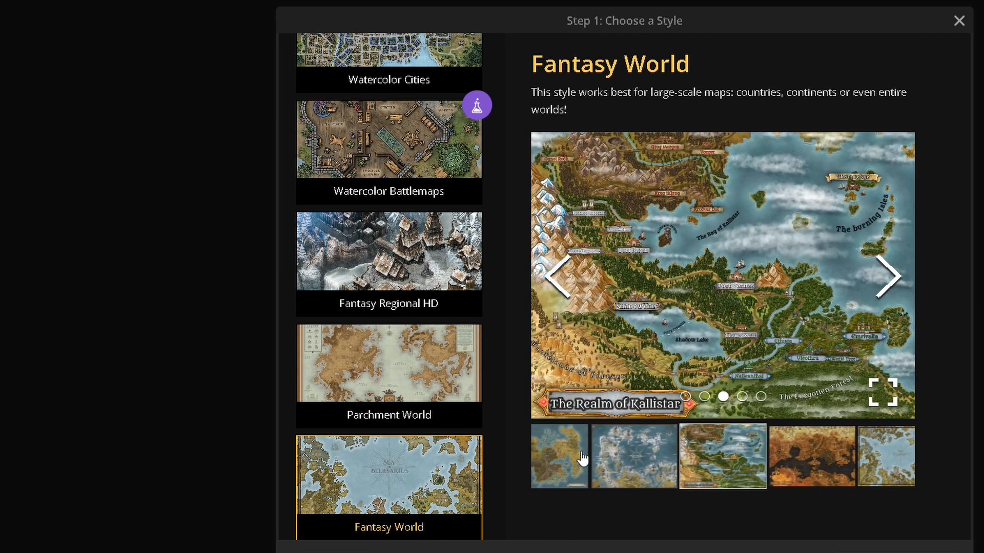
left_click(563, 465)
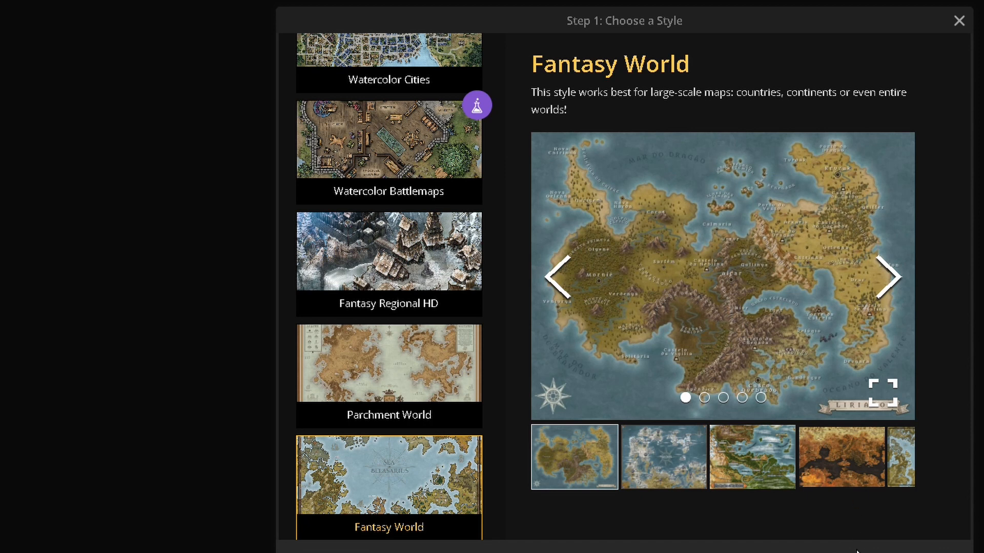
Create the Fantasy World map at Medium (2K) editing resolution in Landscape format, 40 x 30 tiles.
left_click(690, 544)
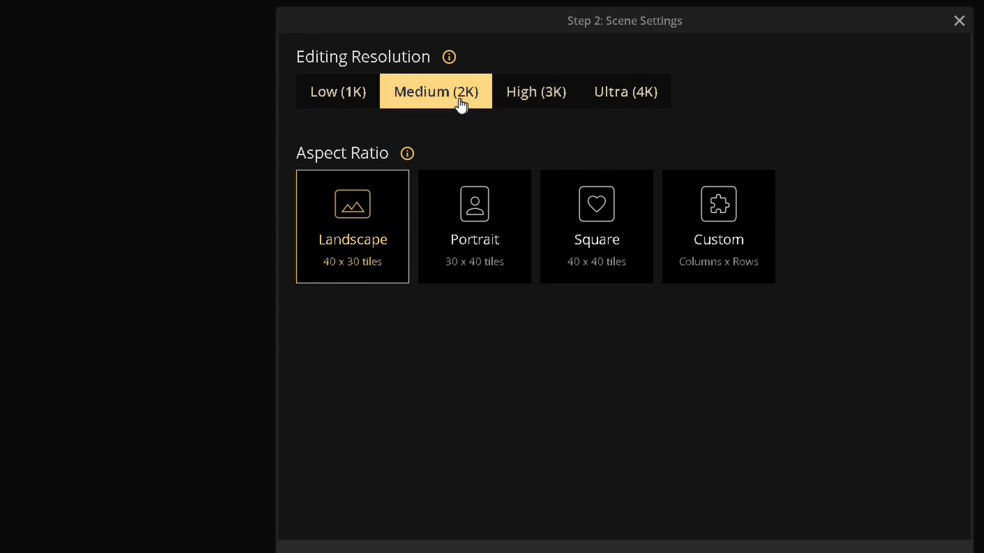
left_click(786, 544)
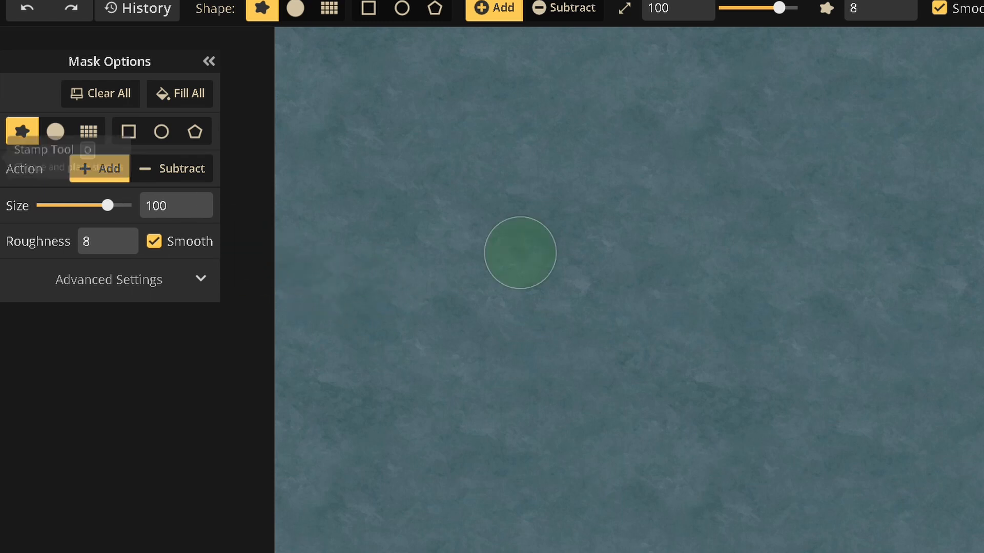
Activate the Stamp tool and open the stamp catalog for the new map.
left_click(22, 131)
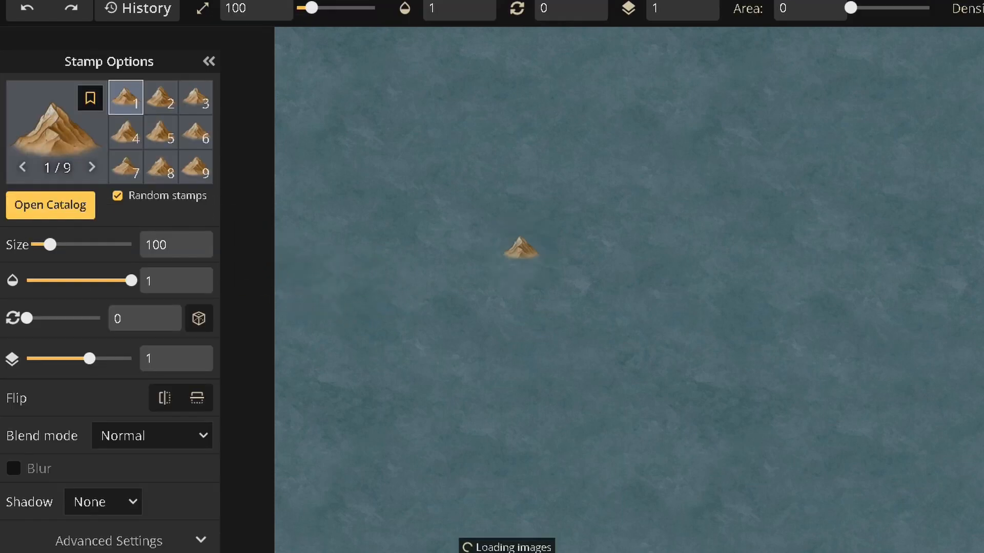
left_click(39, 208)
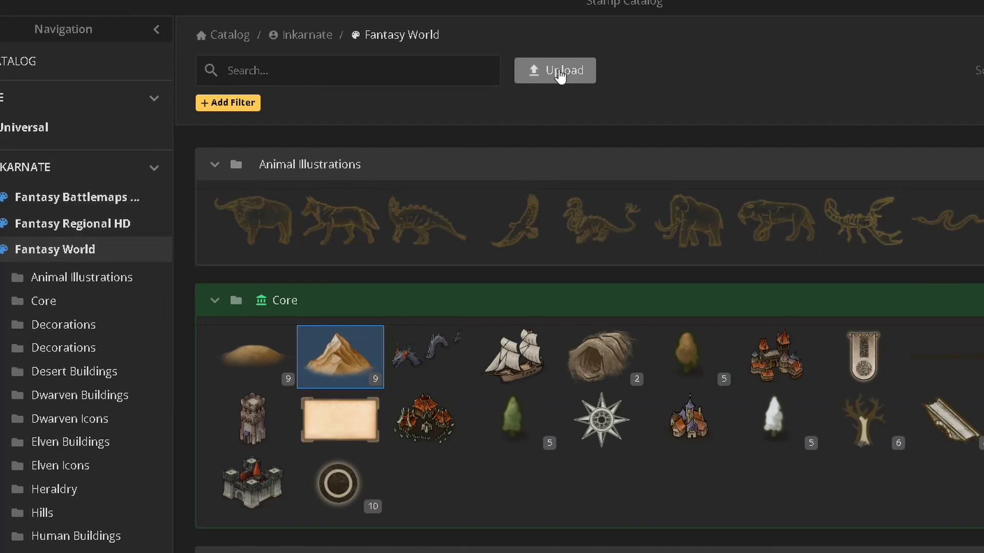
Place the private reference image of the medieval French duchies from the Universal assets as a stamp, accepting the non-public asset use.
left_click(36, 129)
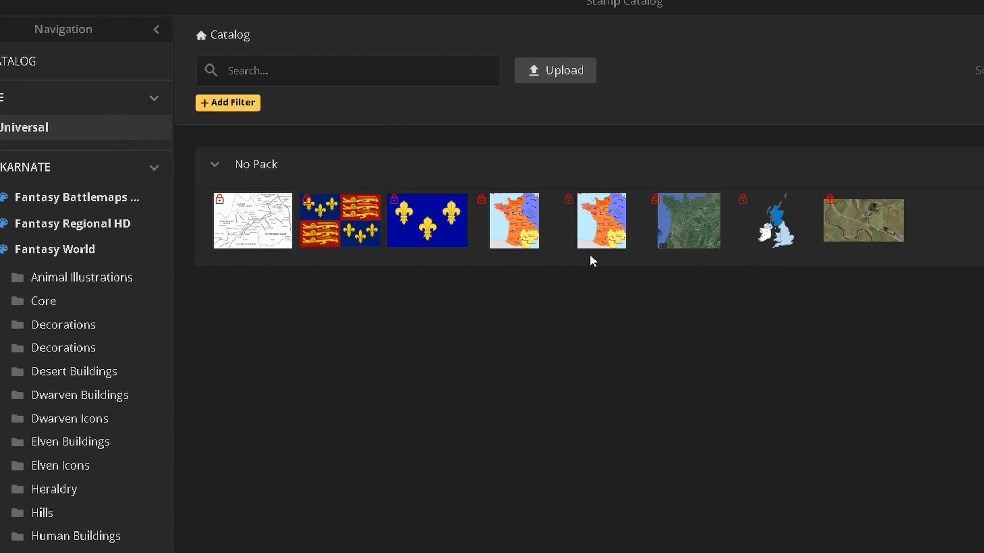
left_click(600, 220)
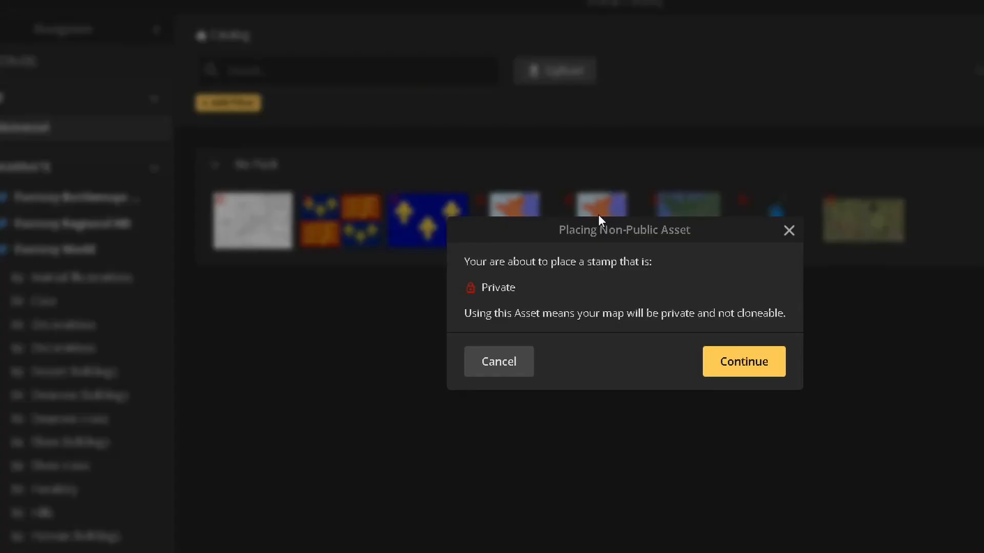
left_click(731, 373)
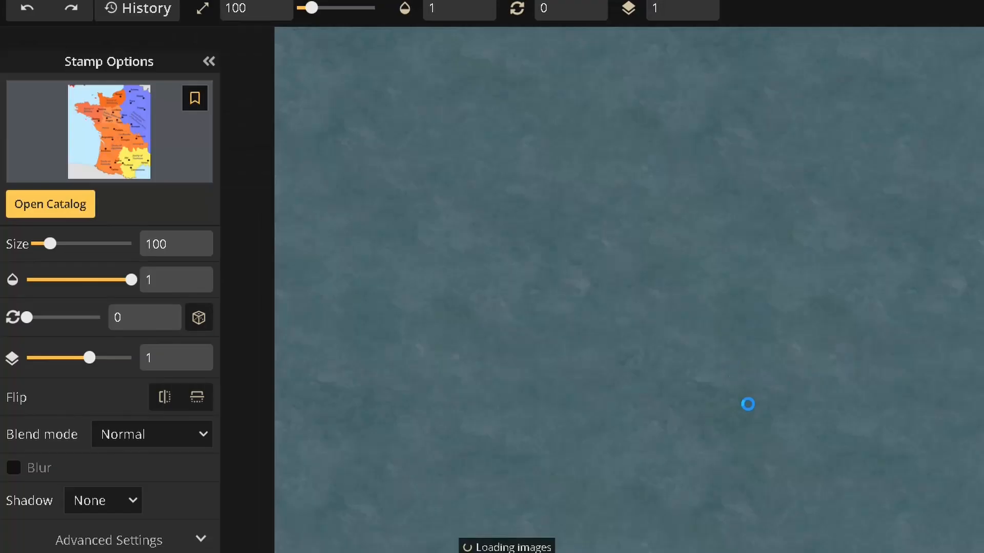
left_click(456, 174)
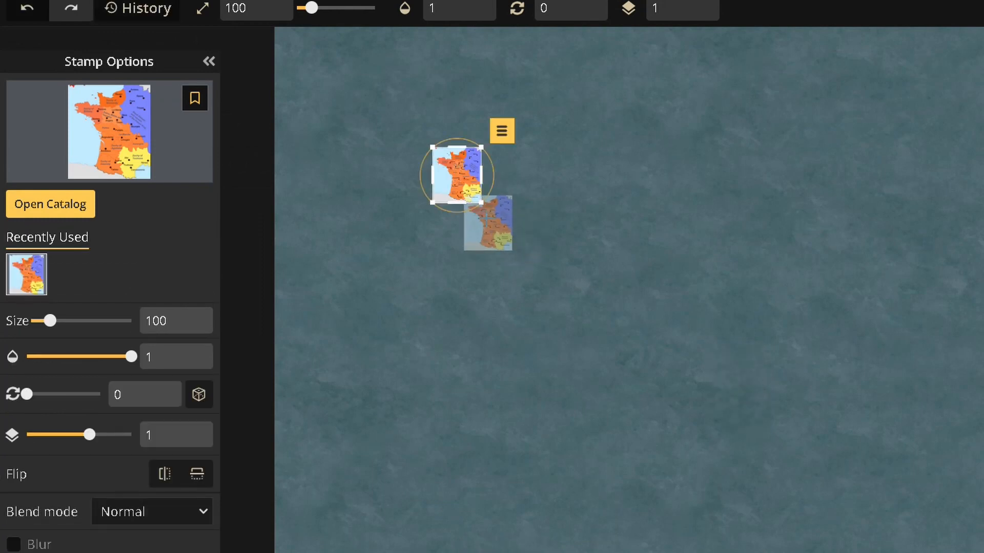
Enlarge the French duchies reference stamp to size 500 and move it to the eastern side of the map.
left_click(4, 66)
left_click_drag(481, 203, 889, 551)
left_click_drag(433, 147, 302, 50)
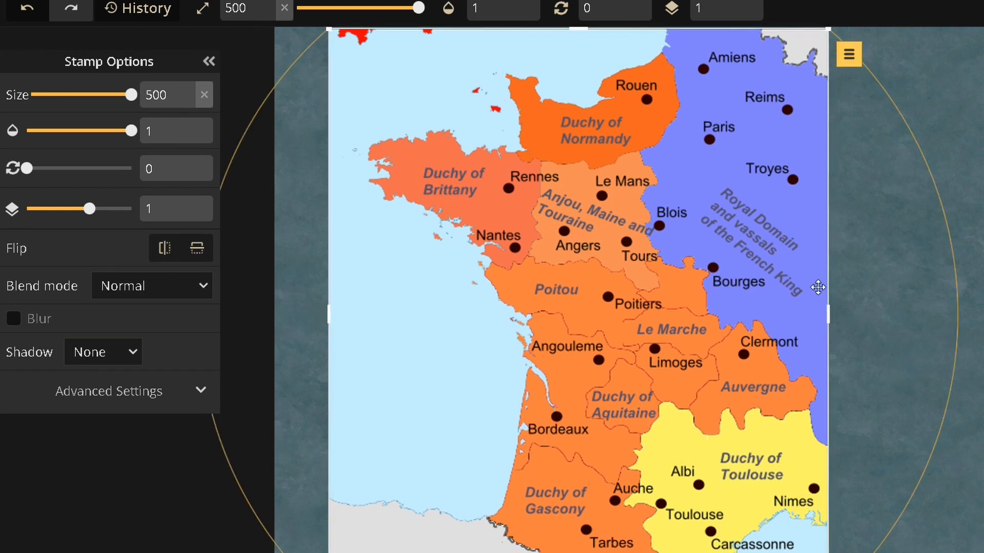
left_click_drag(654, 257, 839, 264)
scroll(831, 263, "down", 1)
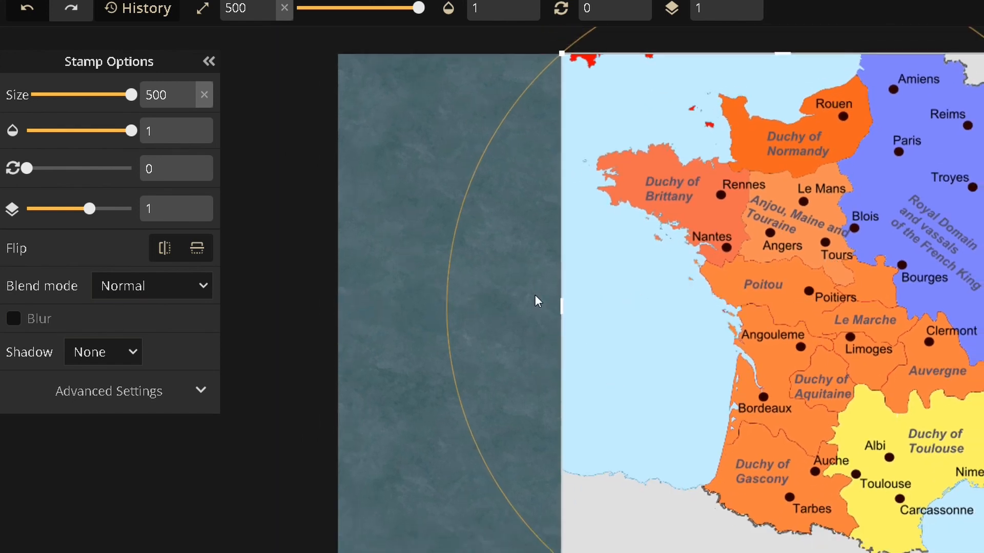
Activate the Path tool and set it to a solid line with opacity 1.
scroll(761, 296, "up", 2)
scroll(736, 305, "up", 1)
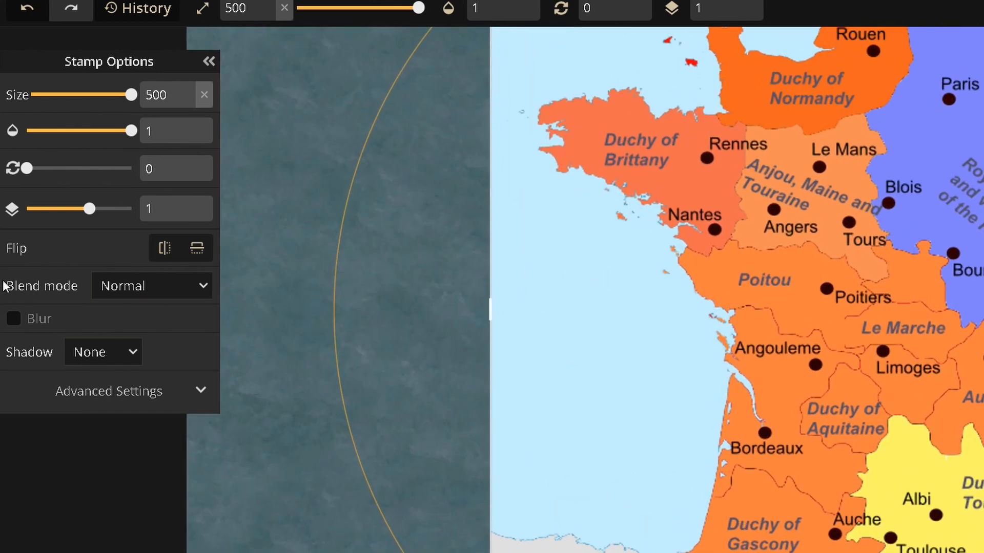
key("p")
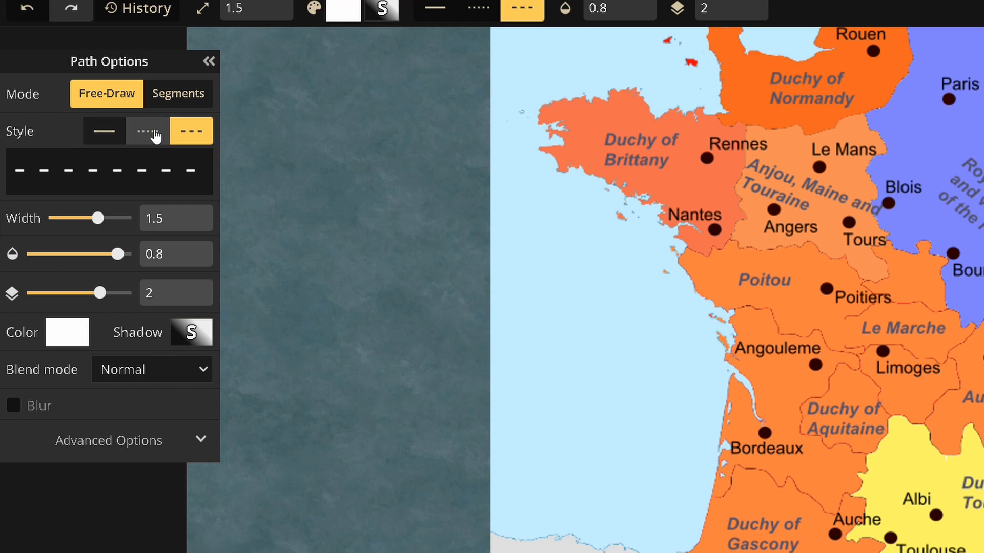
left_click(113, 140)
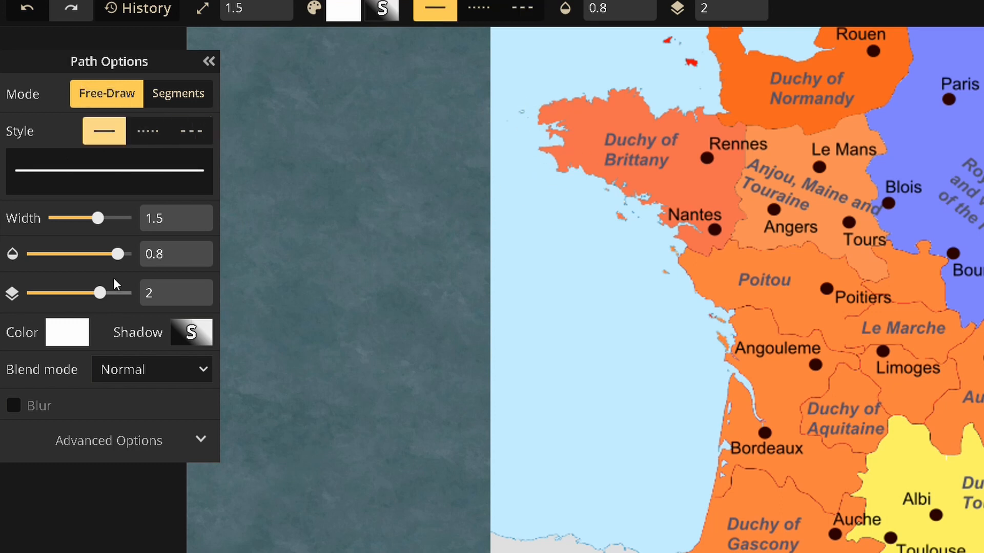
left_click_drag(113, 262, 141, 264)
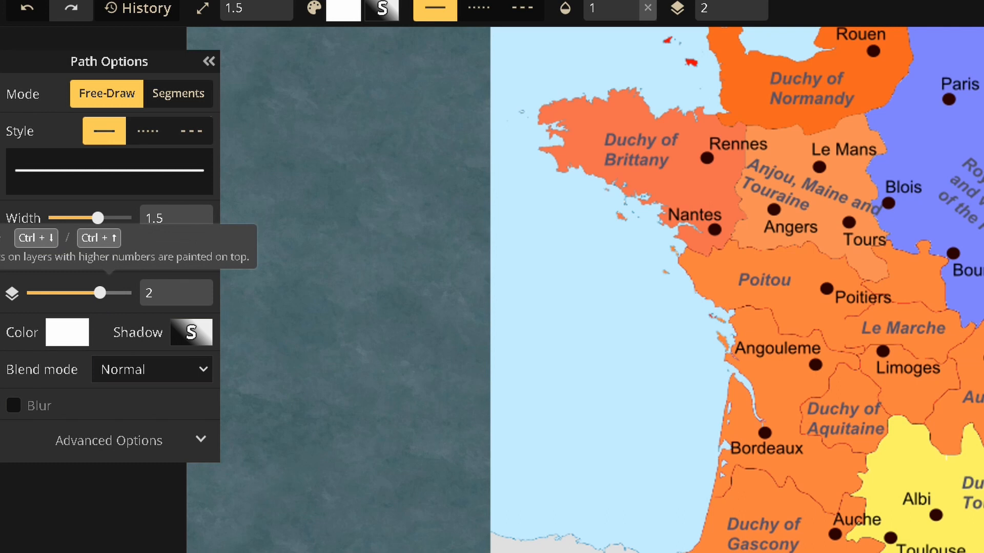
Try black as the path color and switch it back to white.
left_click(66, 340)
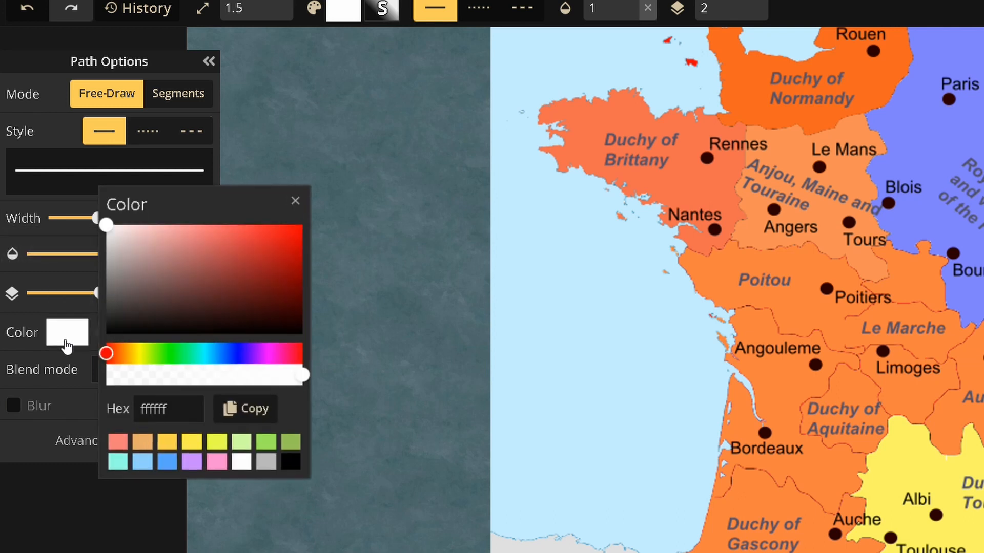
left_click(289, 460)
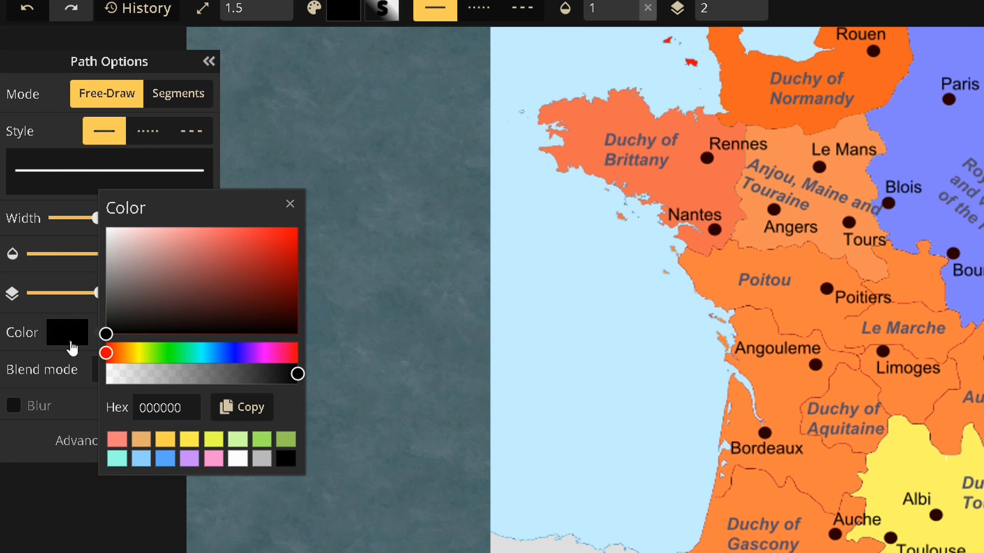
left_click(238, 460)
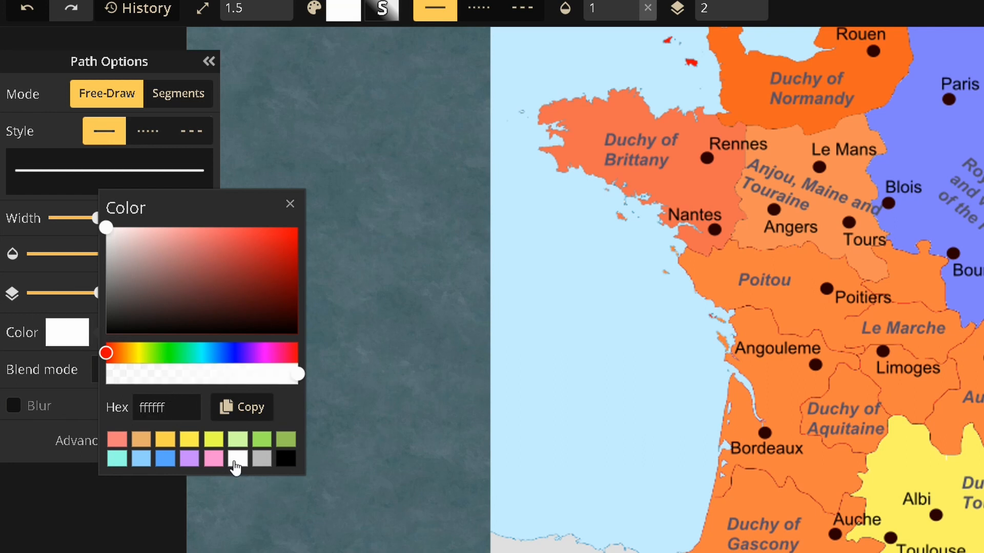
left_click(290, 204)
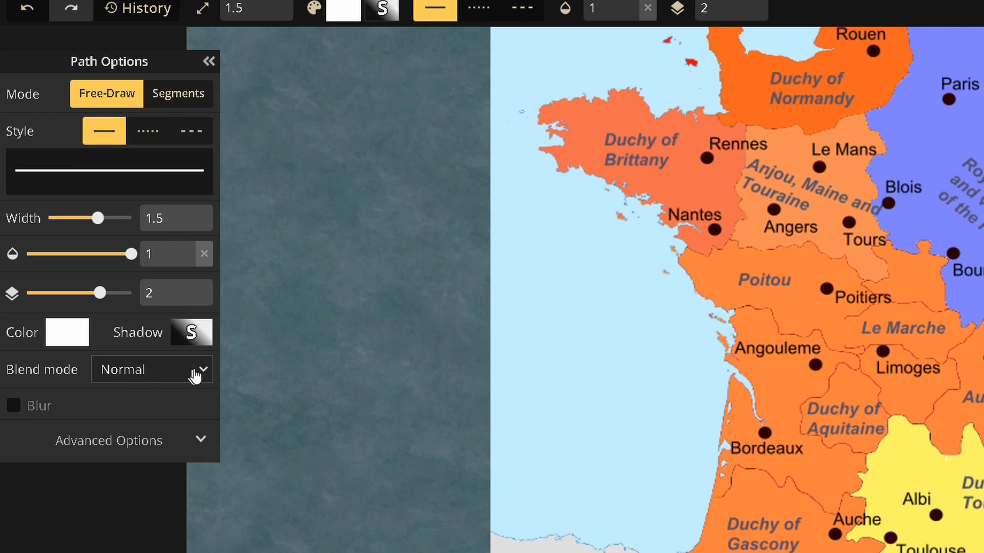
Trace the southern coast of Brittany from its western tip towards Nantes with a free-drawn solid white path.
scroll(641, 228, "up", 3)
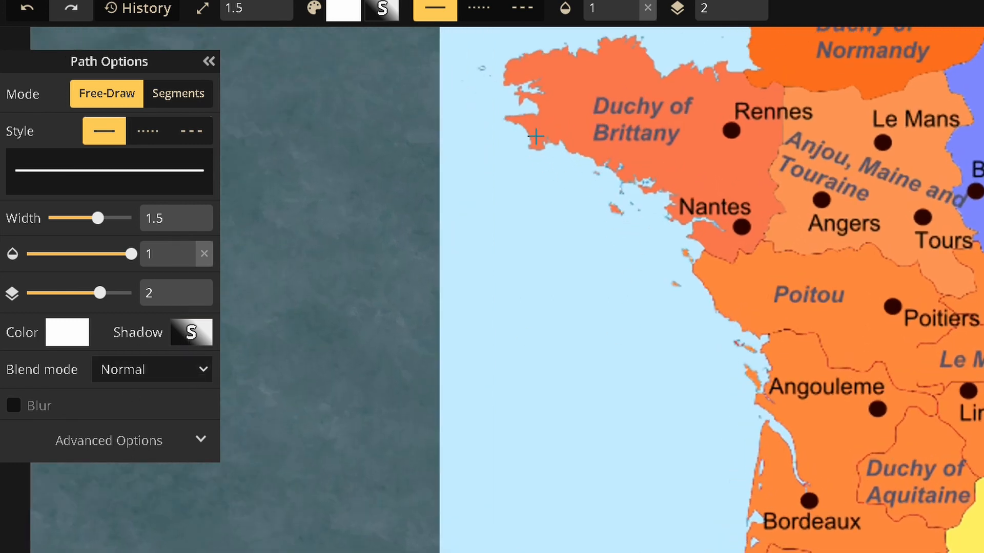
scroll(513, 139, "up", 2)
scroll(513, 140, "up", 1)
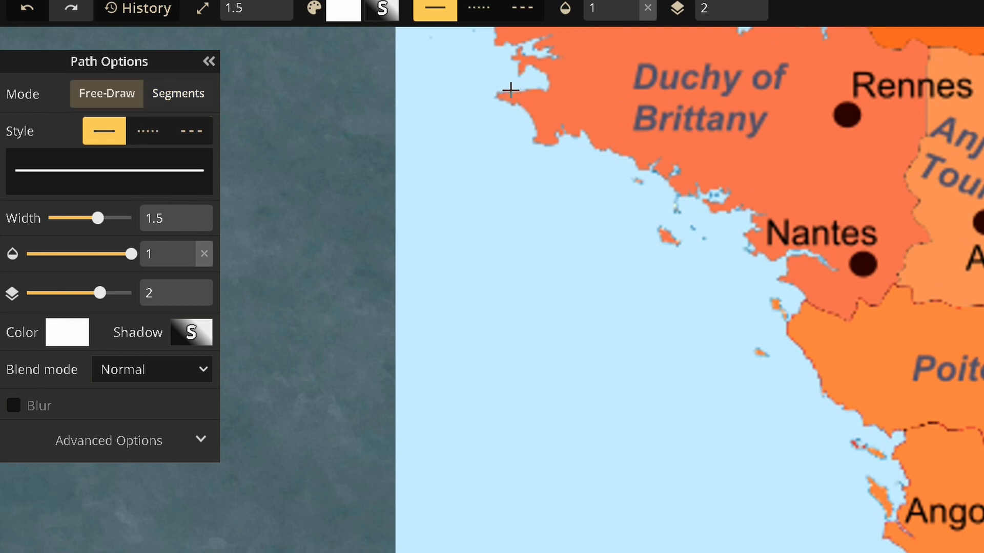
mouse_move(499, 92)
left_mouse_down()
mouse_move(537, 124)
mouse_move(532, 145)
mouse_move(557, 145)
mouse_move(565, 128)
mouse_move(648, 174)
mouse_move(659, 157)
mouse_move(655, 171)
mouse_move(668, 182)
mouse_move(679, 169)
mouse_move(671, 184)
mouse_move(679, 194)
mouse_move(721, 187)
mouse_move(730, 193)
mouse_move(716, 210)
mouse_move(754, 213)
mouse_move(744, 242)
mouse_move(764, 258)
mouse_move(787, 251)
mouse_move(834, 264)
mouse_move(811, 260)
left_mouse_up()
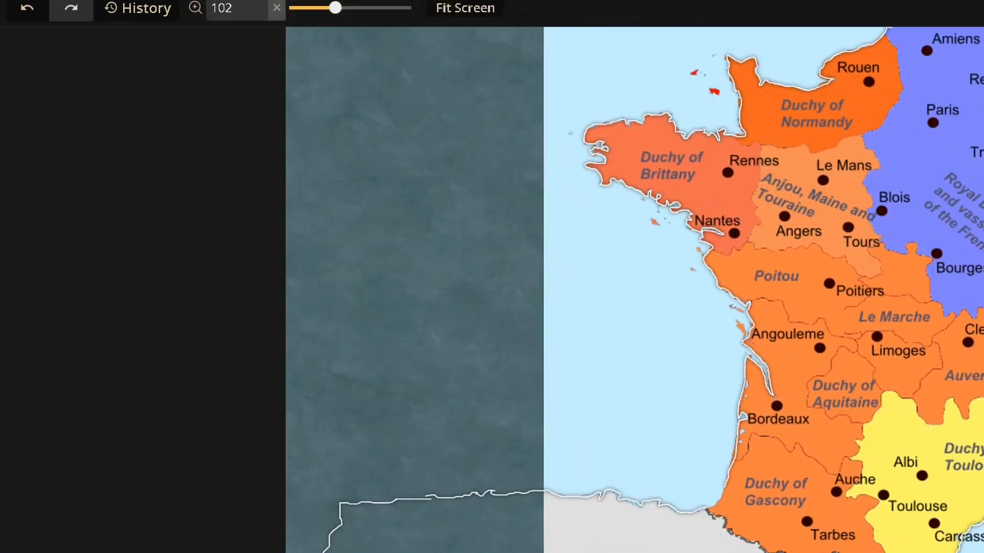
Set the Path tool to the dotted style with an opacity of 0.88.
scroll(755, 366, "up", 2)
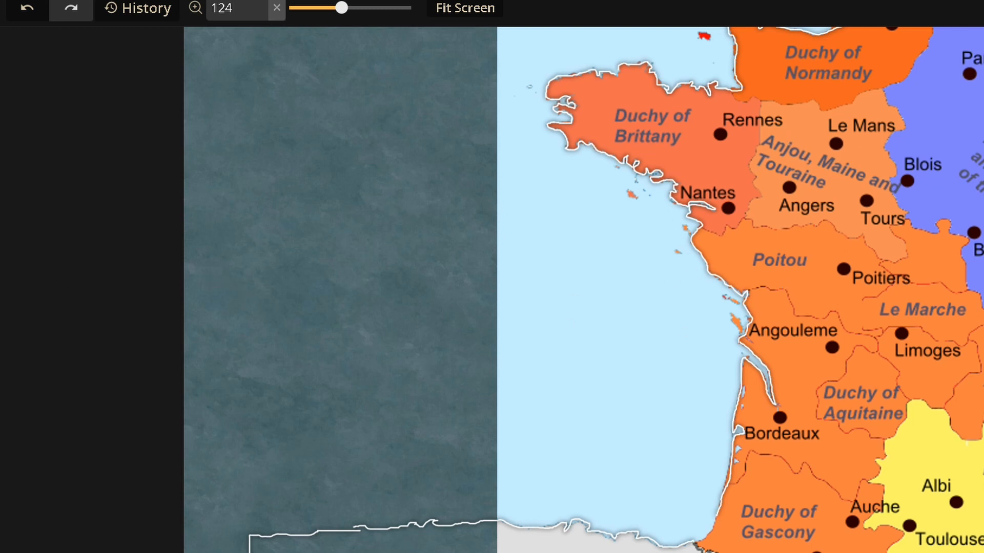
key("p")
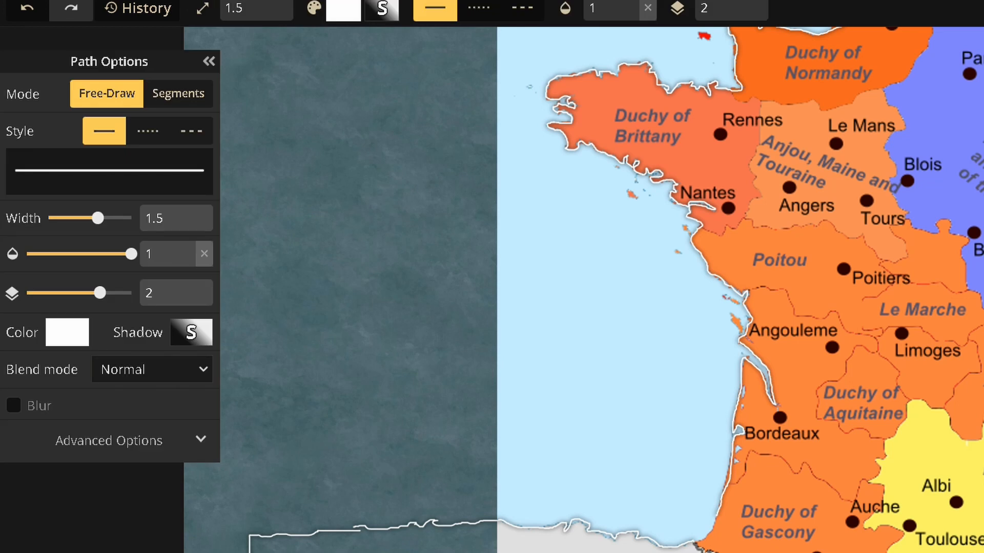
left_click(159, 136)
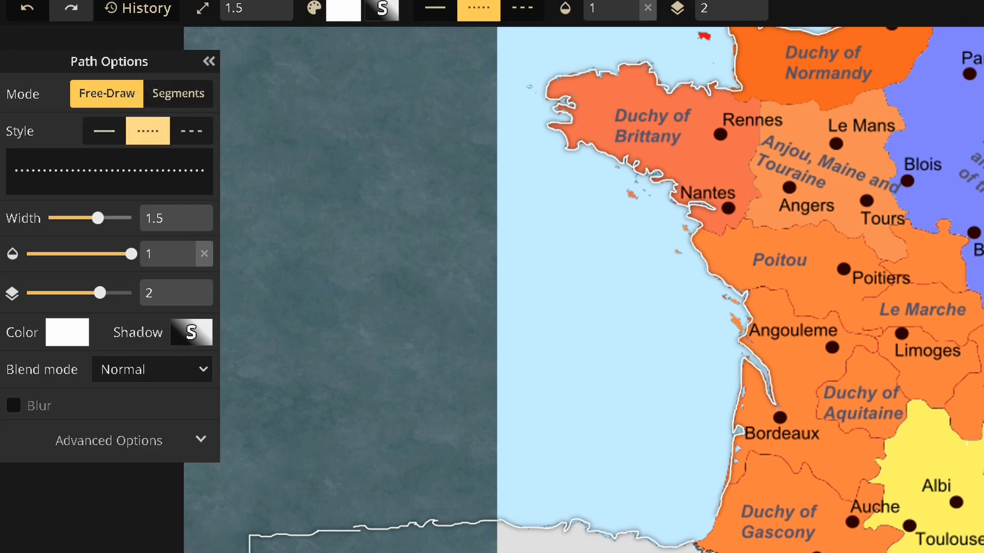
mouse_move(100, 219)
left_mouse_down()
mouse_move(109, 218)
mouse_move(86, 219)
mouse_move(97, 218)
left_mouse_up()
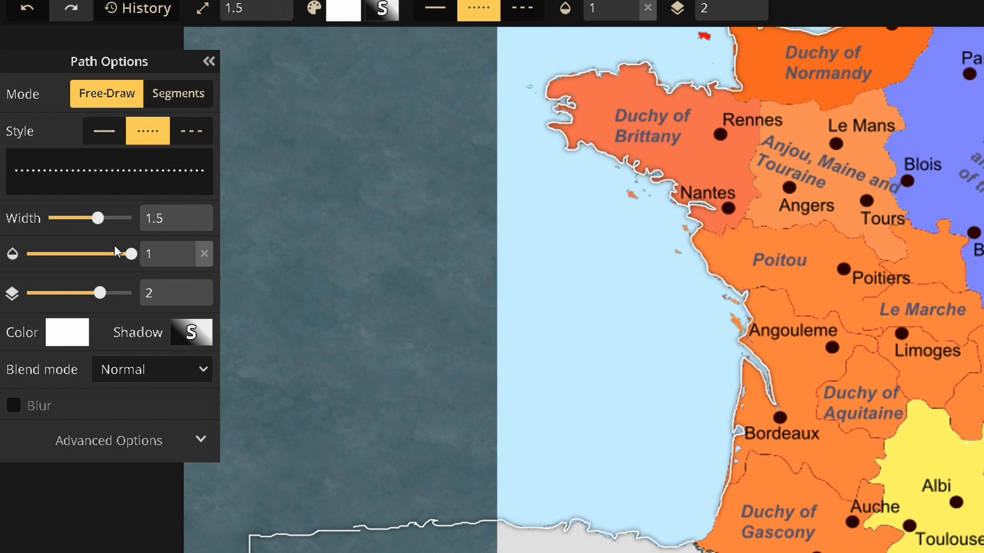
mouse_move(130, 253)
left_mouse_down()
mouse_move(107, 253)
mouse_move(123, 253)
left_mouse_up()
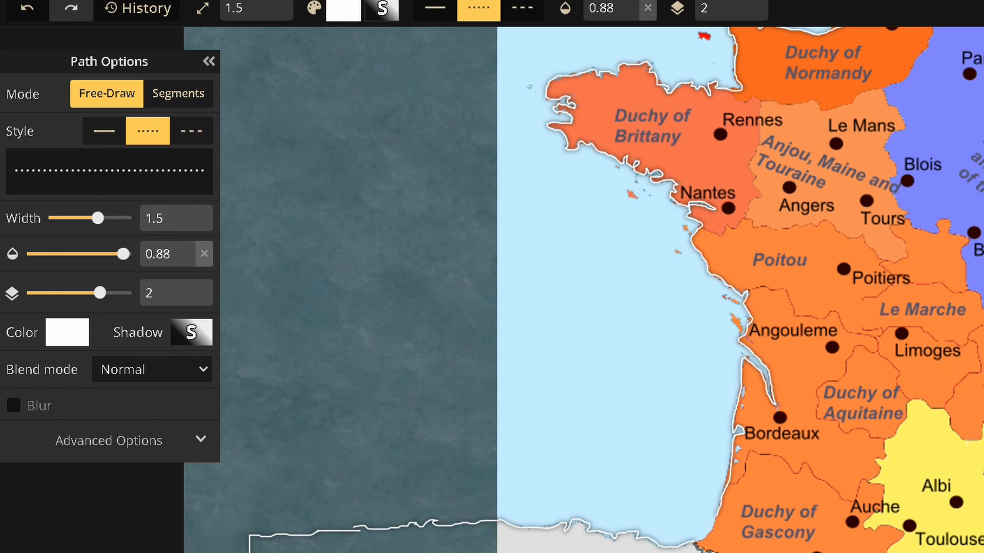
Set the Path tool to a dotted white line for drawing the inland duchy borders.
key("space")
left_click_drag(830, 545, 743, 369)
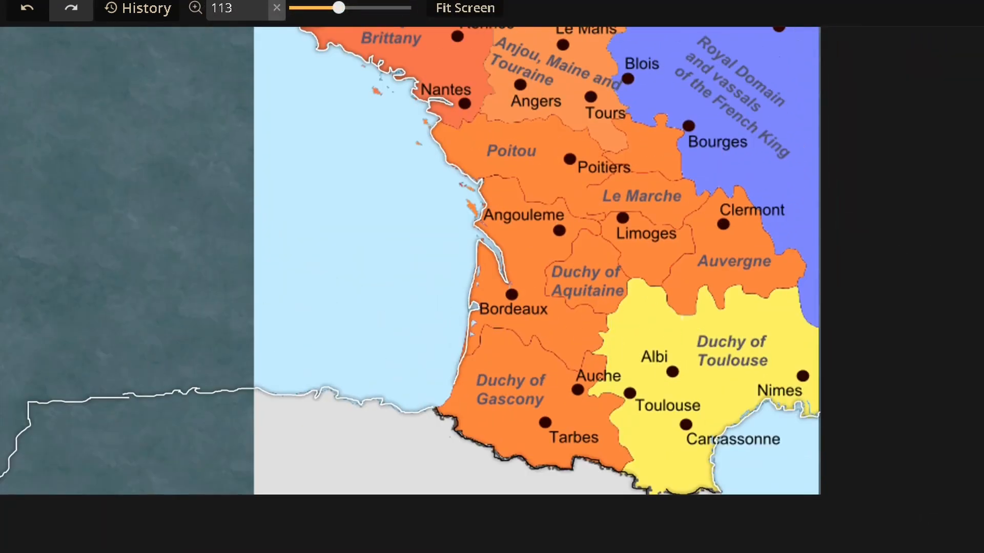
left_click_drag(360, 309, 403, 371)
scroll(401, 394, "up", 2)
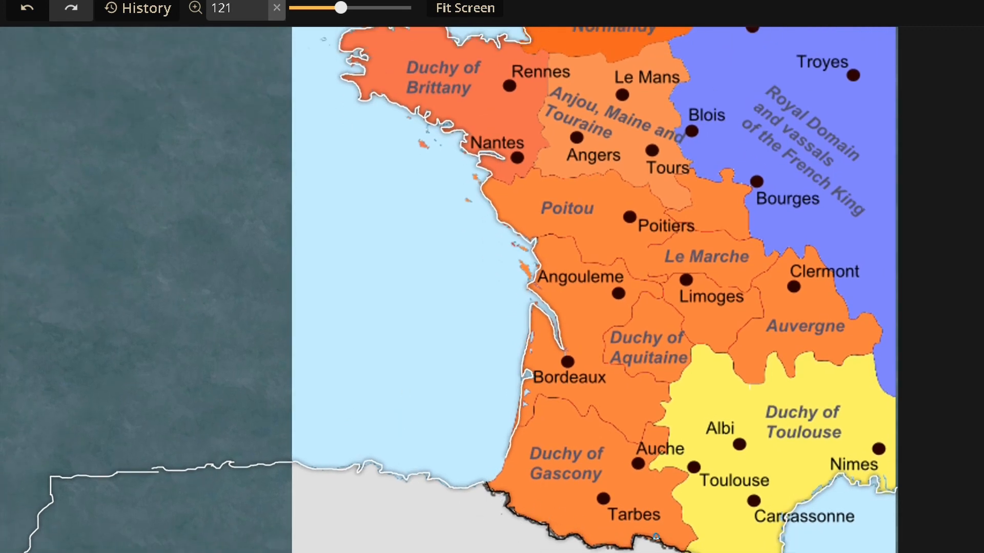
left_click_drag(382, 277, 380, 353)
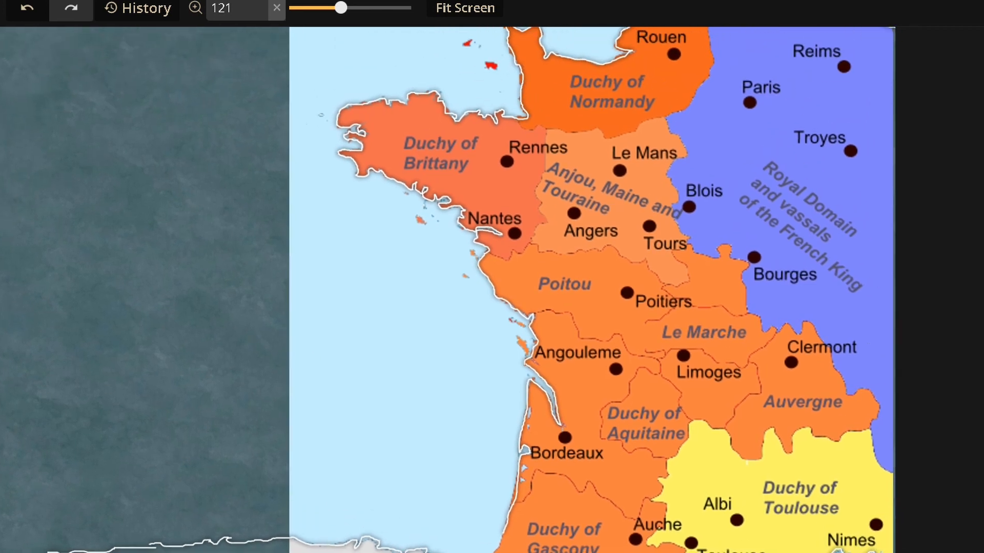
key("p")
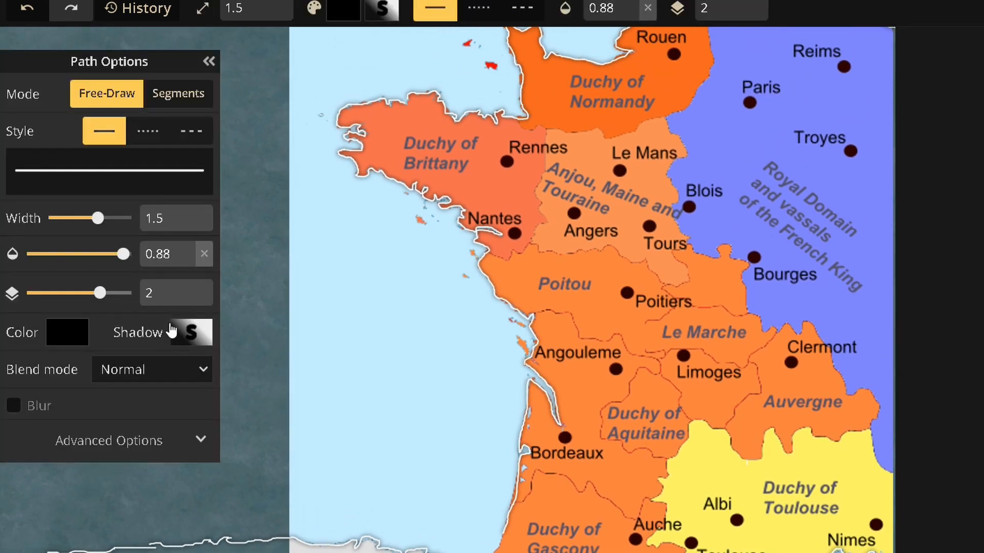
left_click(148, 134)
scroll(599, 312, "up", 3)
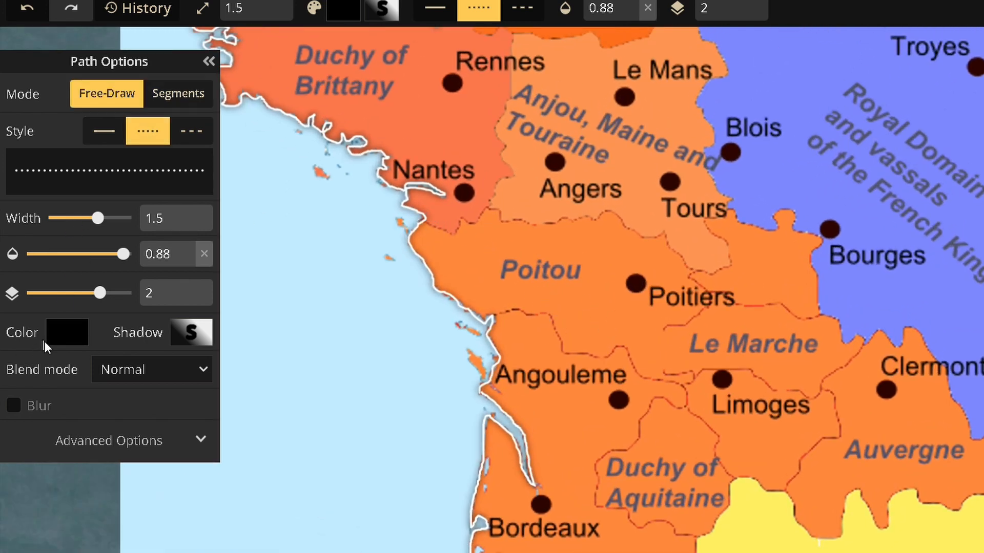
left_click(59, 337)
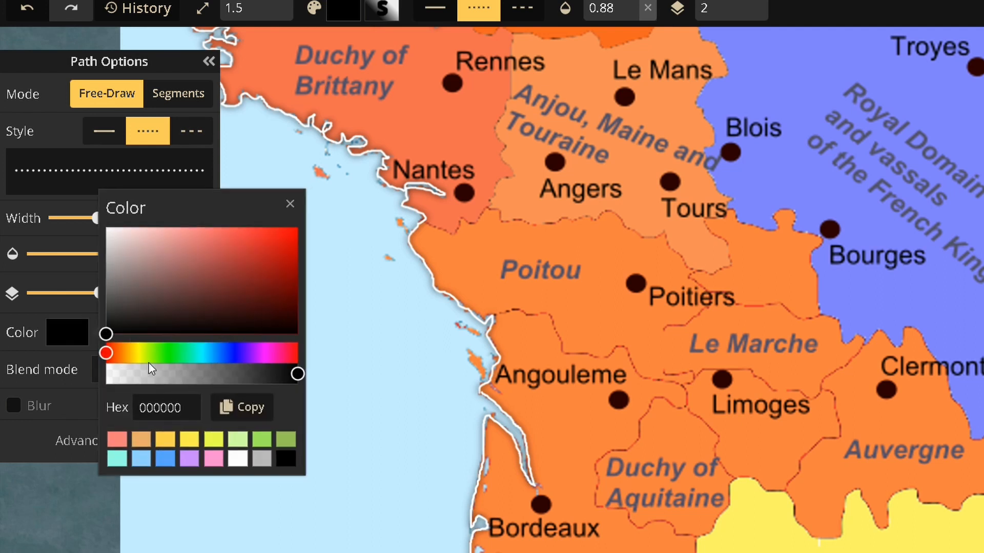
left_click(241, 460)
left_click(290, 204)
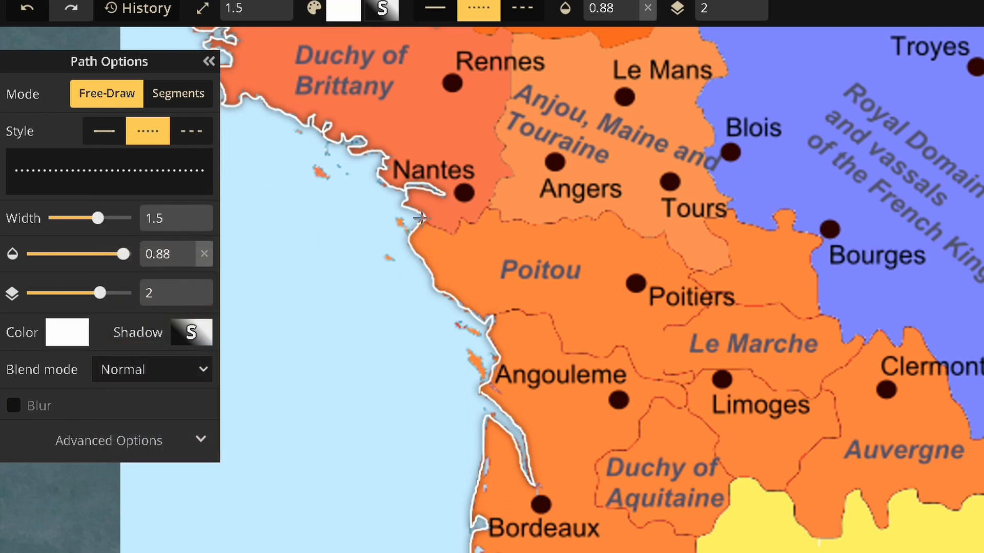
Trace Poitou's northern border from the coast near Nantes, past Tours and Bourges, and back along Le Marche's northern edge as dotted paths.
left_click_drag(421, 218, 430, 225)
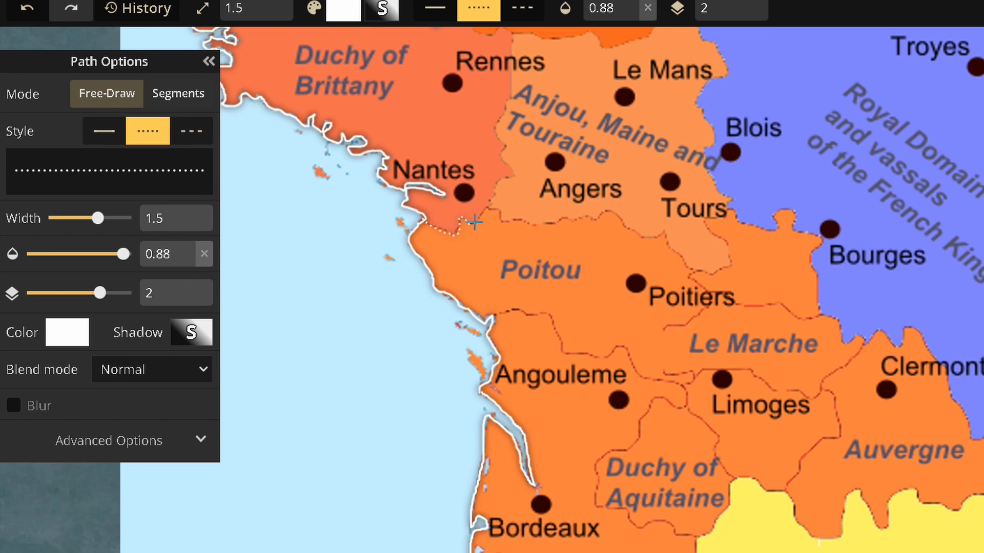
left_click_drag(519, 221, 547, 226)
left_click_drag(662, 235, 676, 248)
left_click_drag(715, 236, 707, 219)
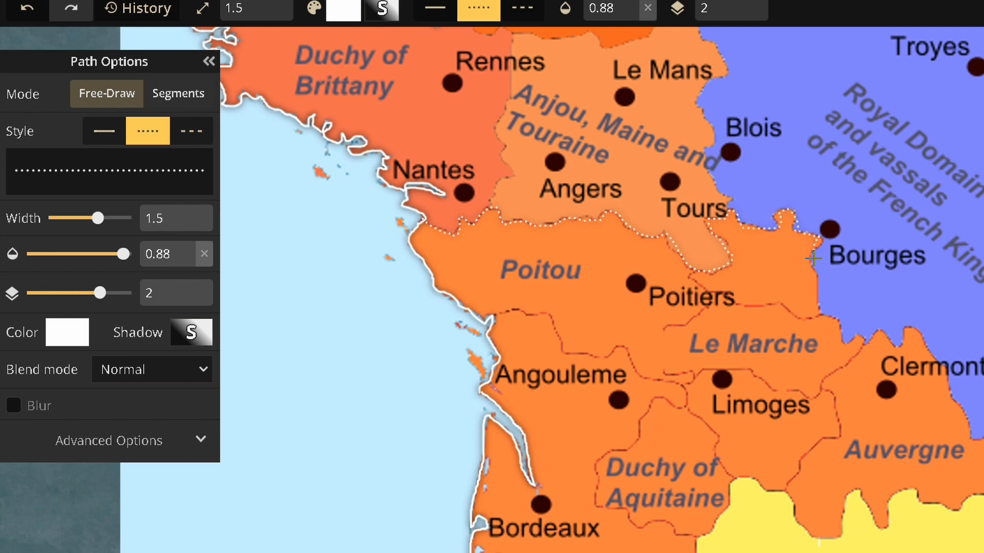
mouse_move(815, 321)
left_mouse_down()
mouse_move(780, 306)
mouse_move(731, 305)
mouse_move(706, 306)
mouse_move(667, 328)
left_mouse_up()
left_click(552, 411)
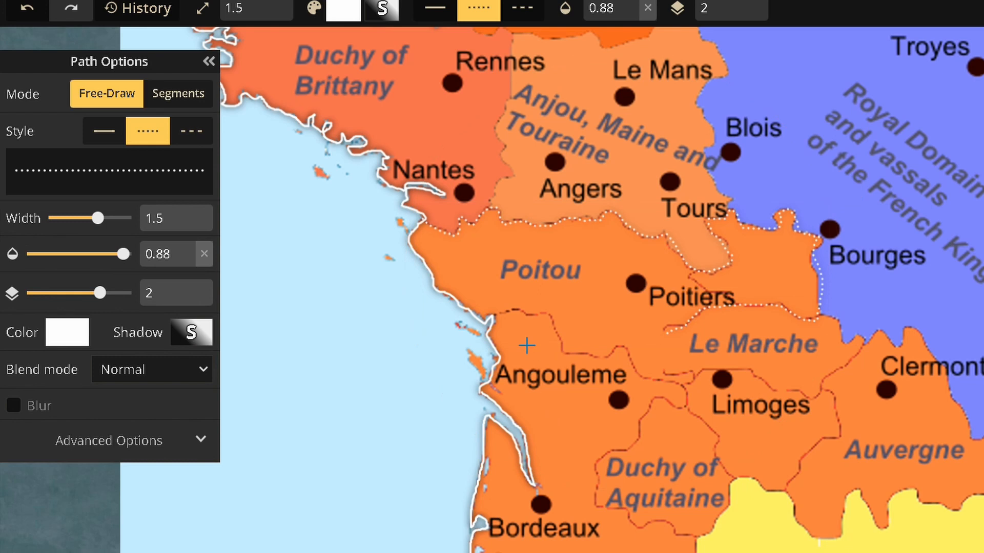
Trace the dotted border from the coast above Angouleme along Poitou's southern edge, past Limoges and up to Le Marche's boundary with the Royal Domain.
left_click_drag(486, 322, 490, 315)
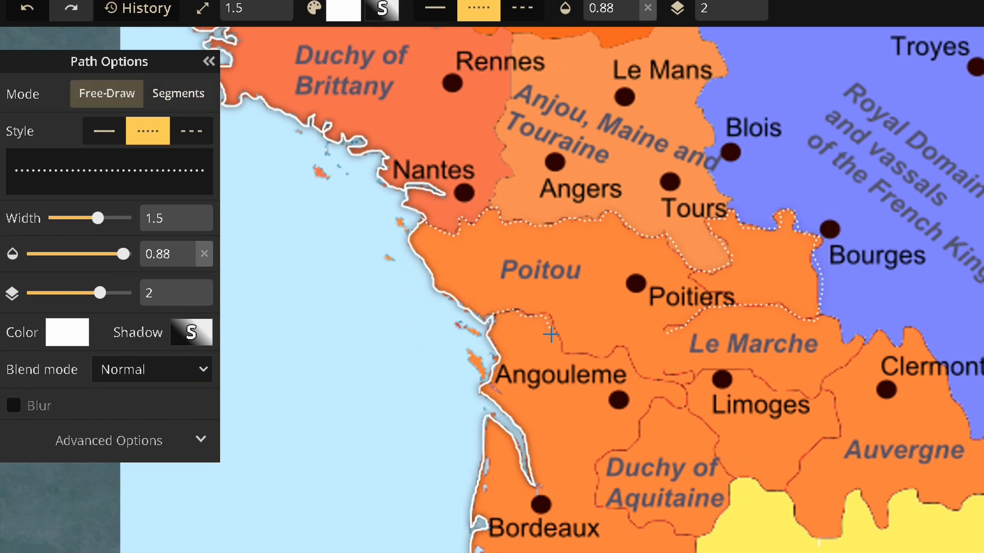
mouse_move(568, 351)
left_mouse_down()
mouse_move(612, 348)
mouse_move(654, 377)
left_mouse_up()
left_click_drag(721, 368, 739, 366)
left_click_drag(827, 318, 820, 318)
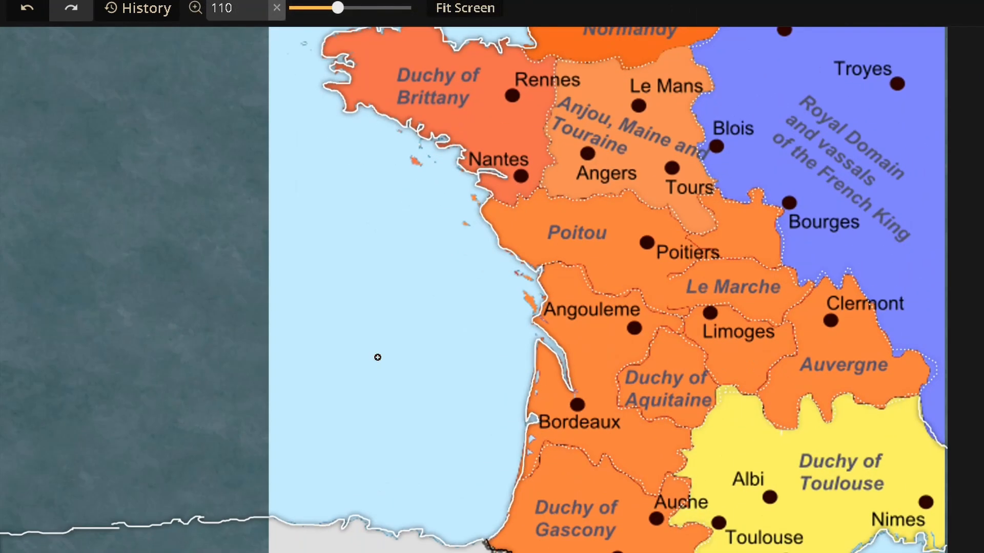
left_click_drag(417, 299, 345, 409)
left_click_drag(360, 480, 379, 321)
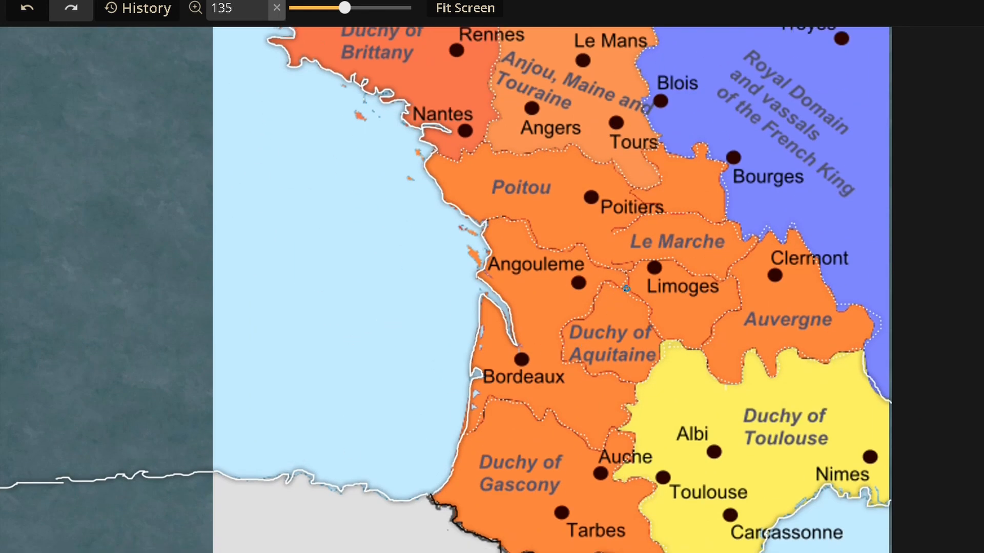
scroll(626, 288, "up", 2)
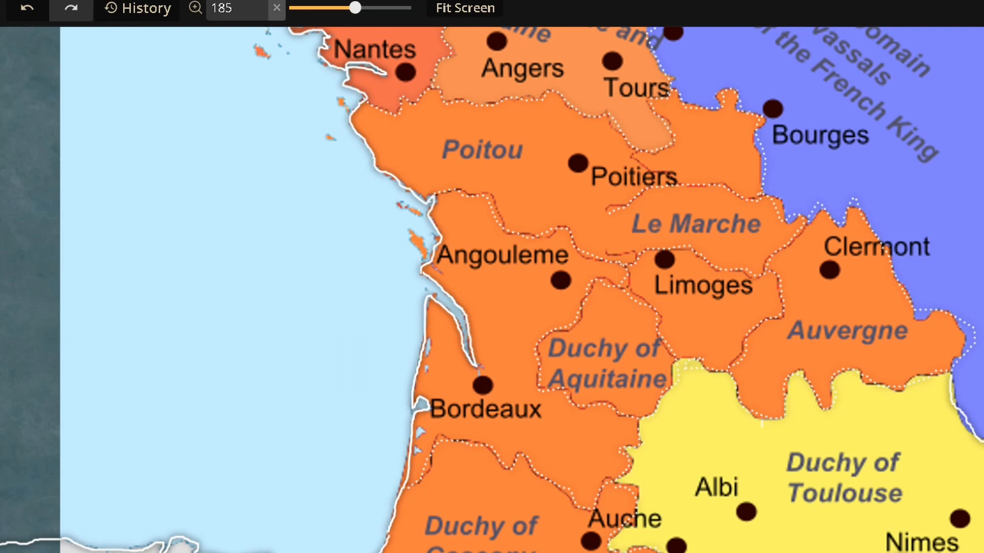
left_click(1, 226)
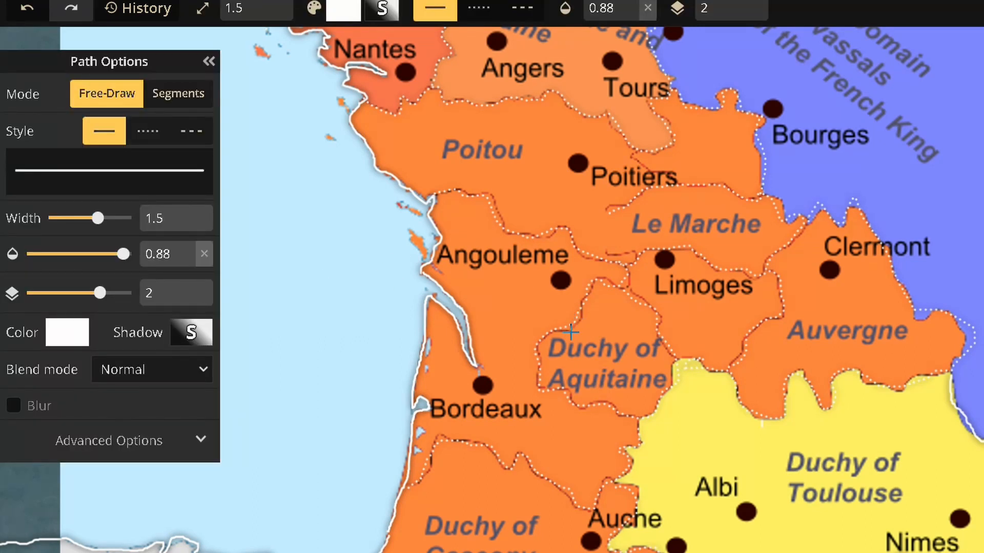
left_click(558, 317)
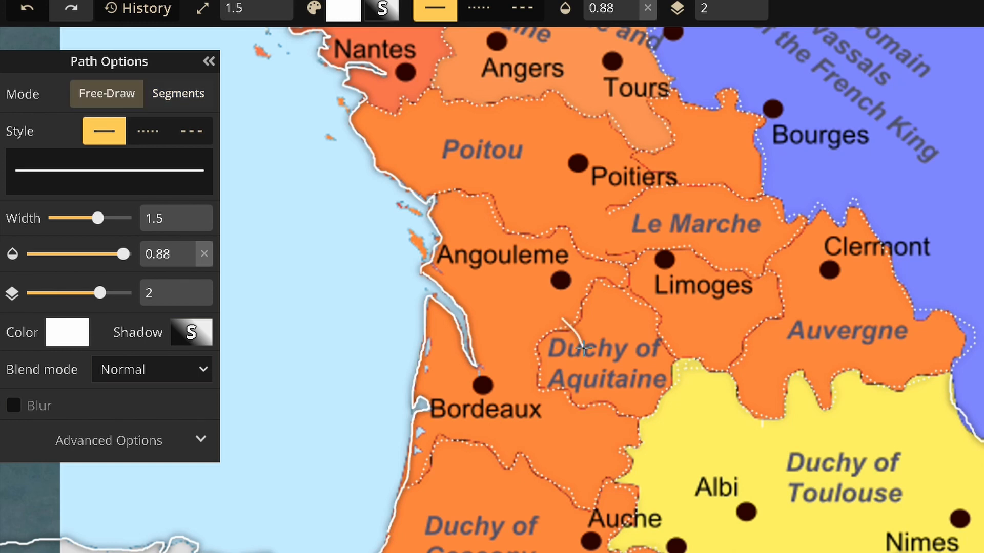
left_click(32, 19)
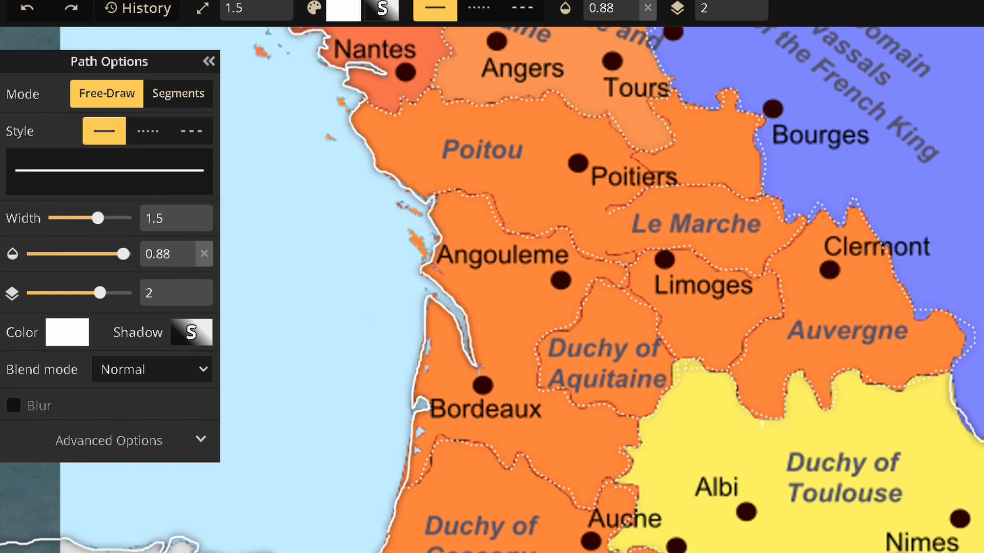
Select the border path around the Duchy of Aquitaine and set its width to 2.1, keeping the dotted style.
key("v")
left_click_drag(529, 308, 664, 403)
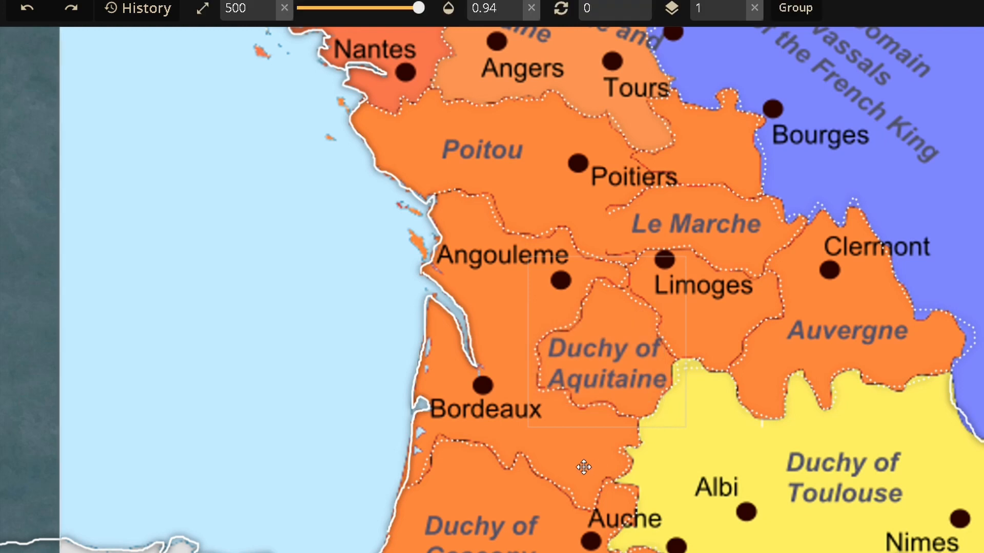
double_click(521, 354)
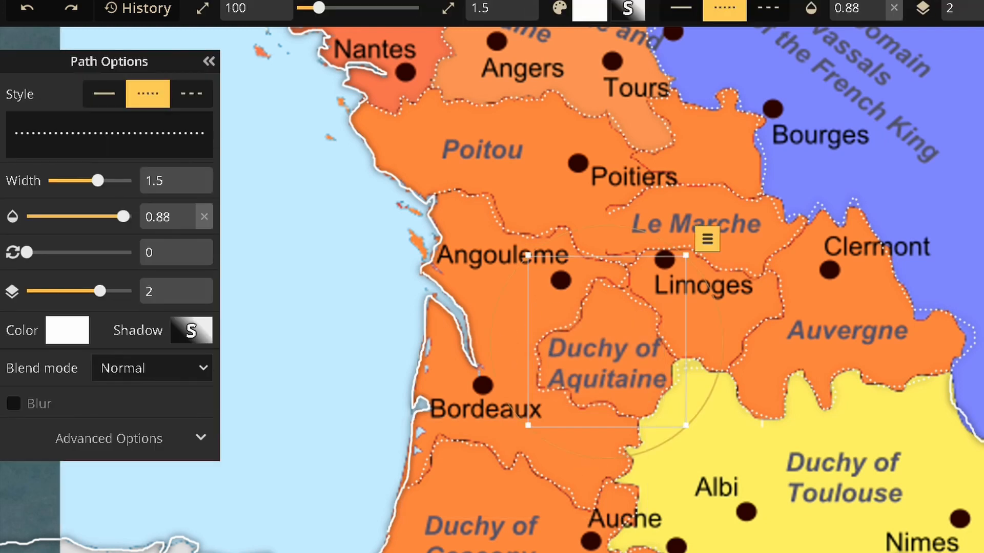
left_click_drag(97, 180, 116, 187)
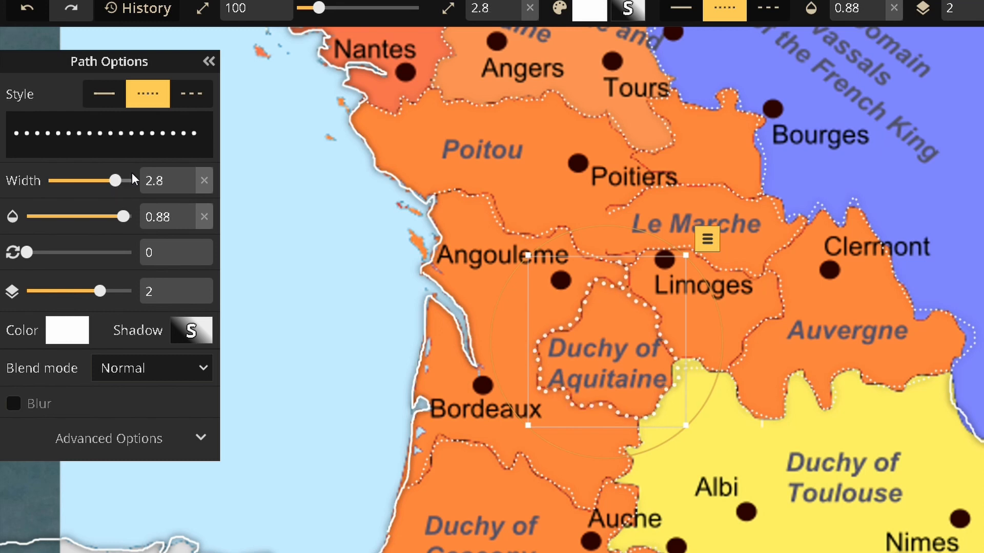
left_click(197, 103)
left_click_drag(115, 180, 108, 180)
left_click(146, 93)
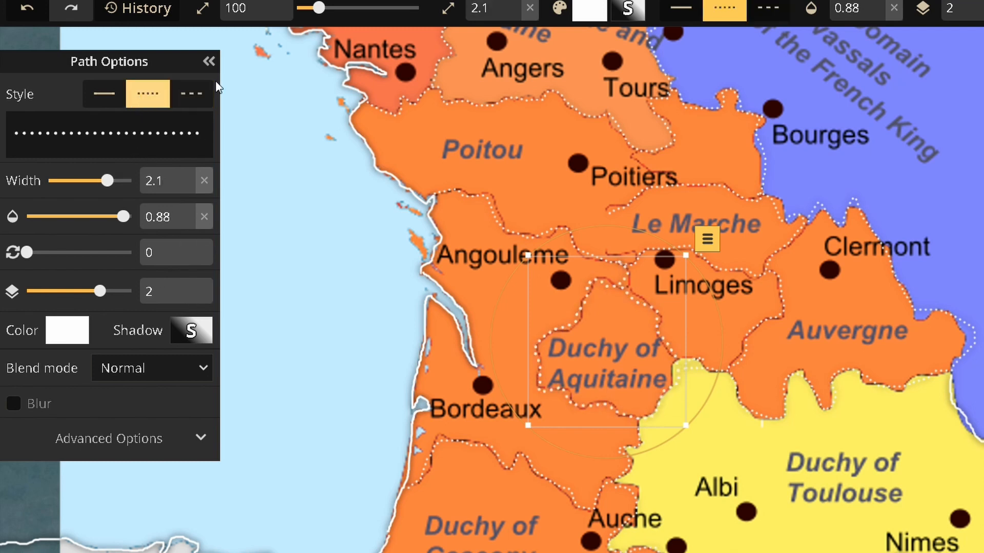
Switch from the border paths to the Stamp tool and open the stamp catalog.
left_click(208, 62)
left_click(101, 300)
left_click_drag(101, 300, 114, 520)
left_click_drag(217, 382, 232, 397)
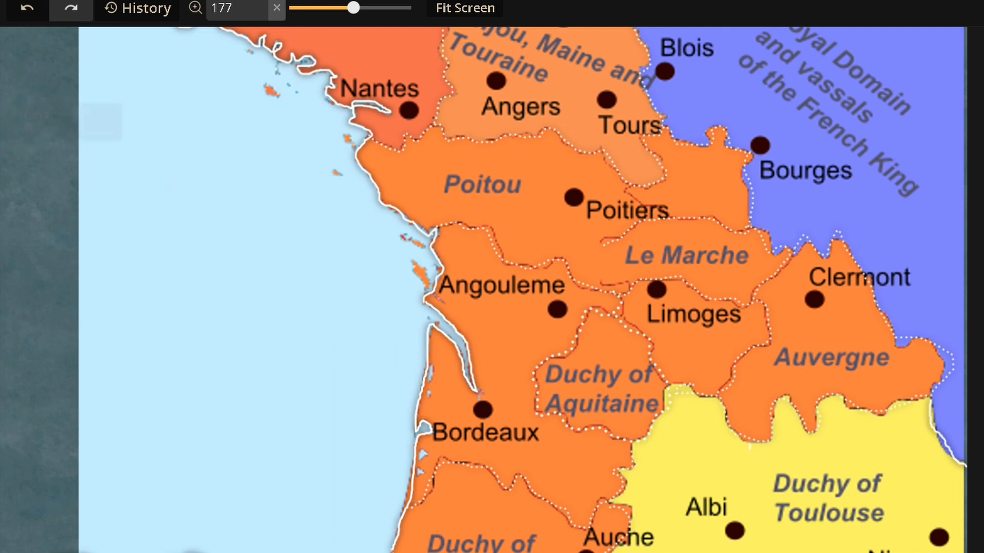
left_click(1, 150)
left_click(604, 225)
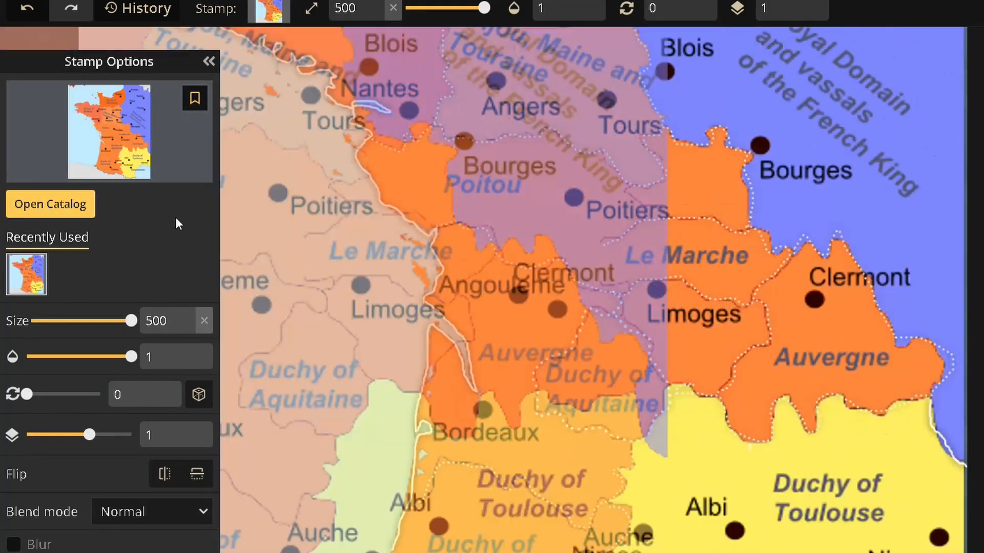
left_click(45, 213)
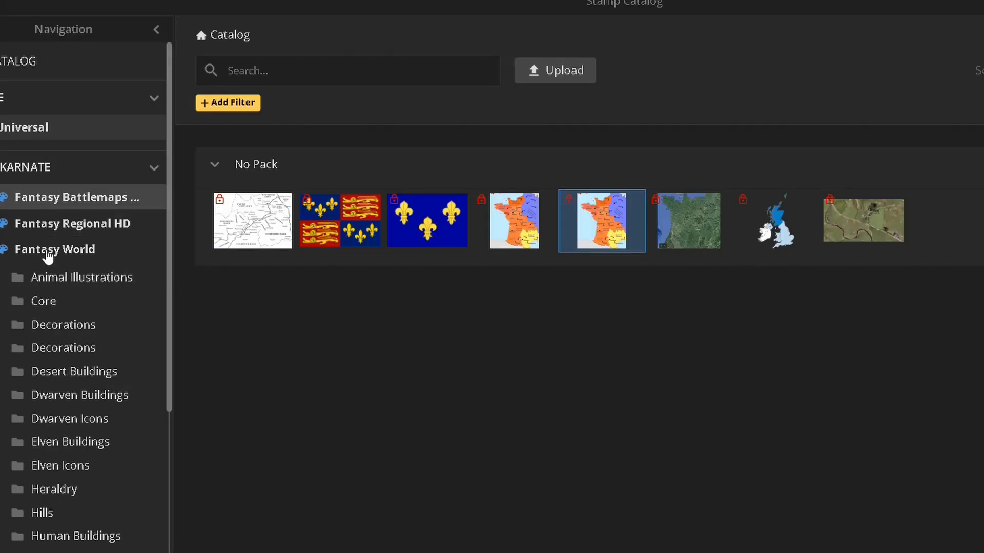
Look through the Parchment World stamps from Decorations and Heraldry down to Trees for a city marker.
scroll(73, 382, "down", 6)
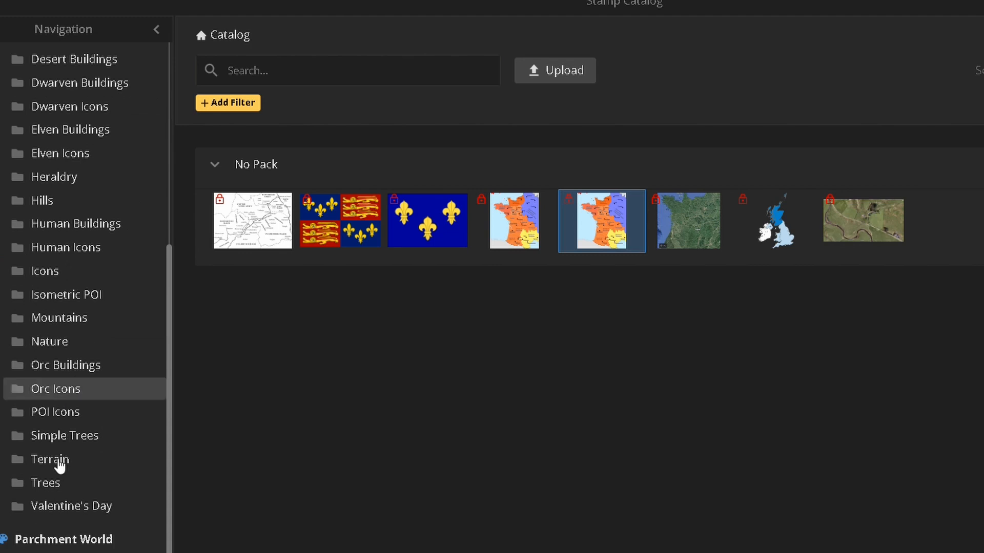
left_click(55, 544)
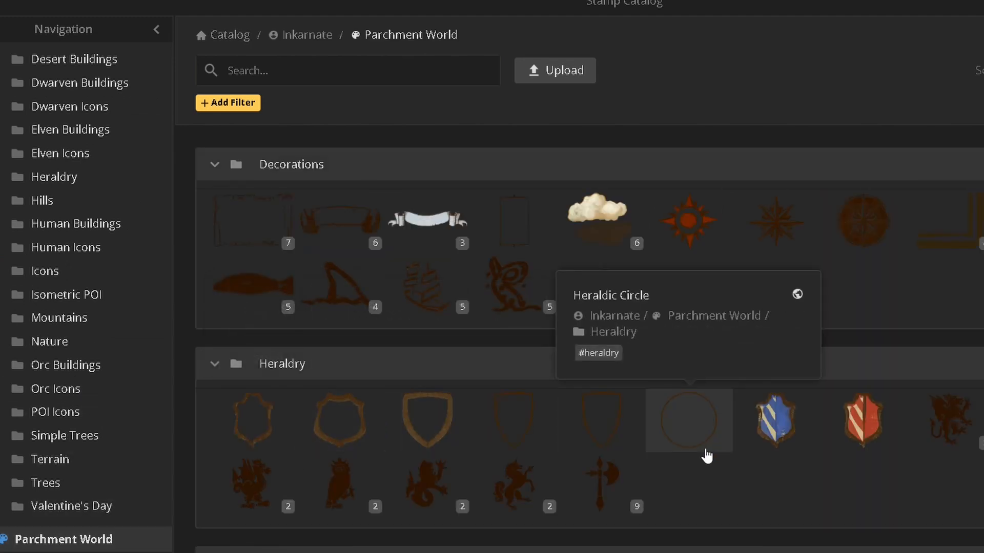
scroll(709, 470, "down", 2)
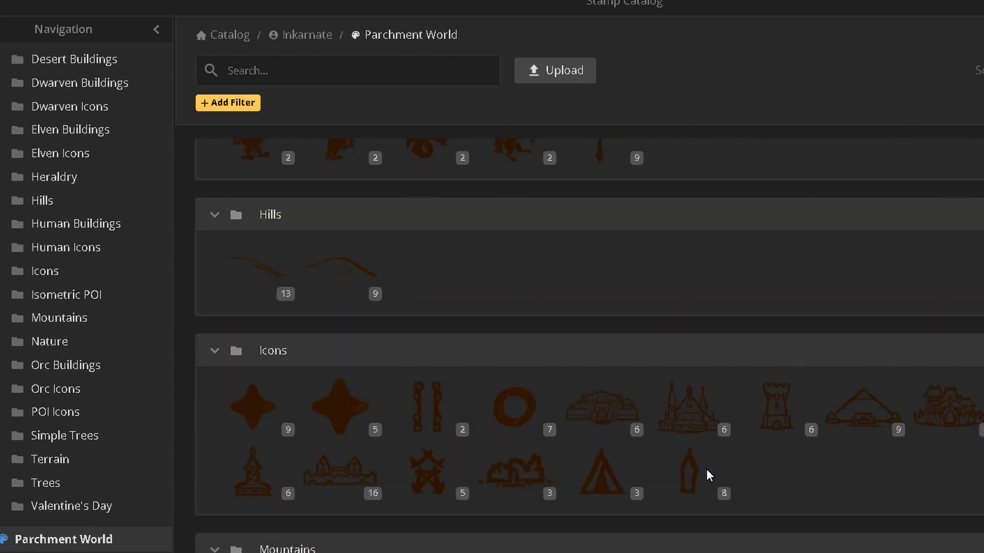
scroll(707, 470, "down", 5)
scroll(706, 471, "down", 5)
scroll(707, 474, "down", 1)
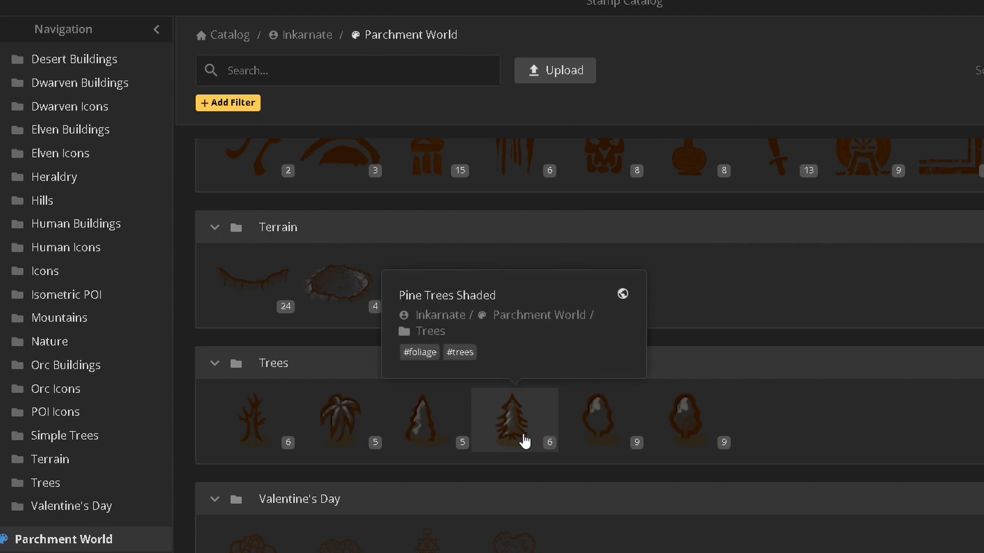
scroll(522, 435, "up", 10)
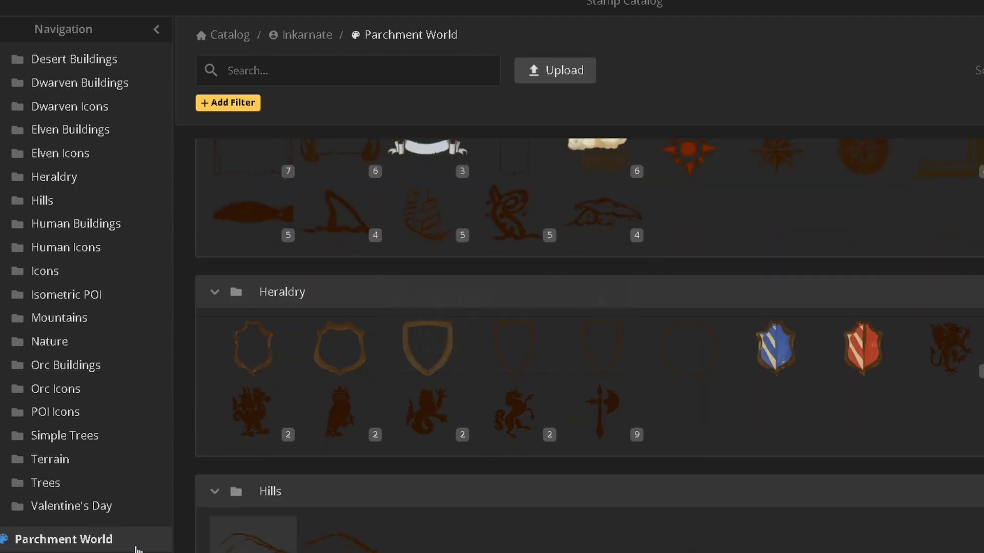
Choose the round ring icon from the Core group of the Fantasy World stamps.
scroll(33, 304, "up", 5)
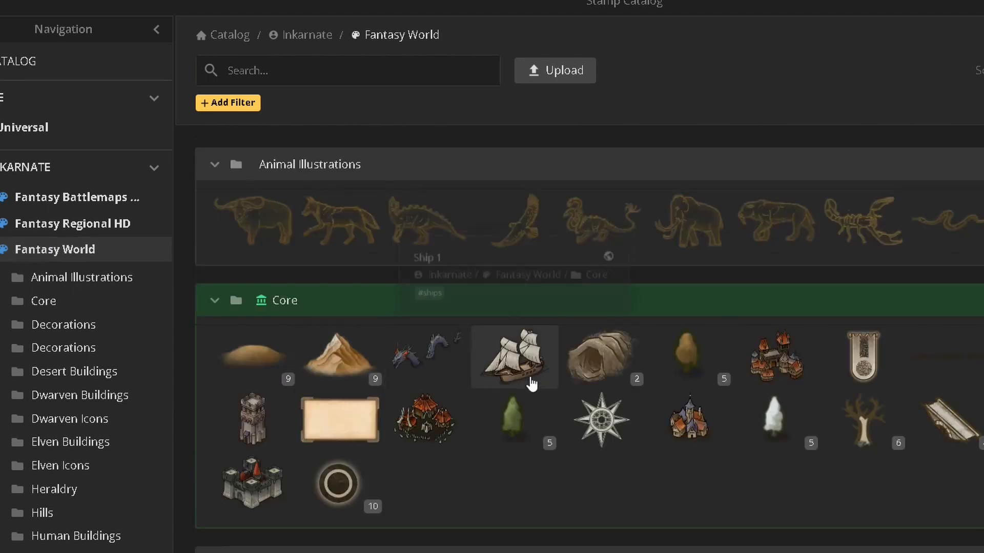
scroll(528, 379, "down", 3)
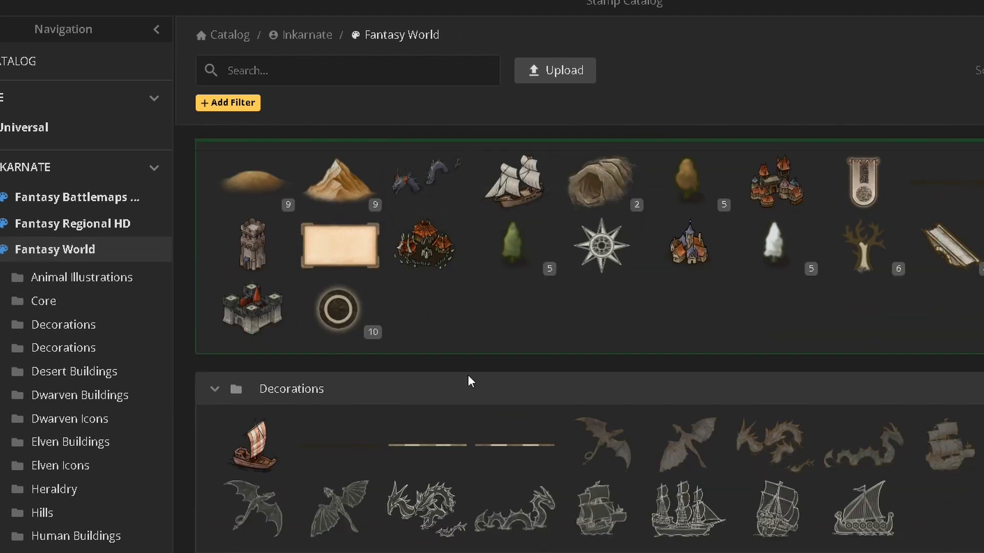
left_click(339, 313)
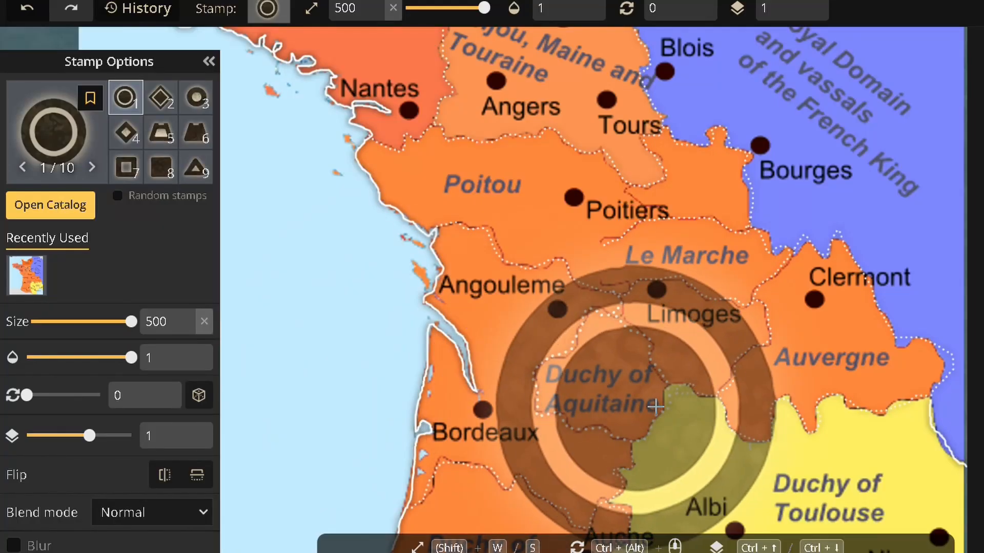
Place the ring stamp, scale it down to size 96 and position it over Clermont's city dot.
left_click(722, 364)
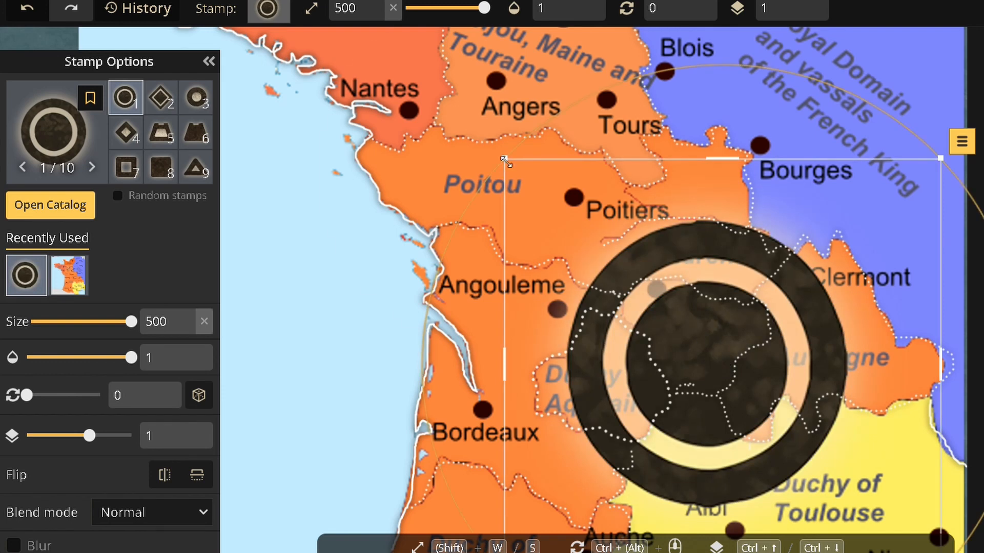
left_click_drag(604, 275, 808, 326)
left_click_drag(780, 280, 817, 303)
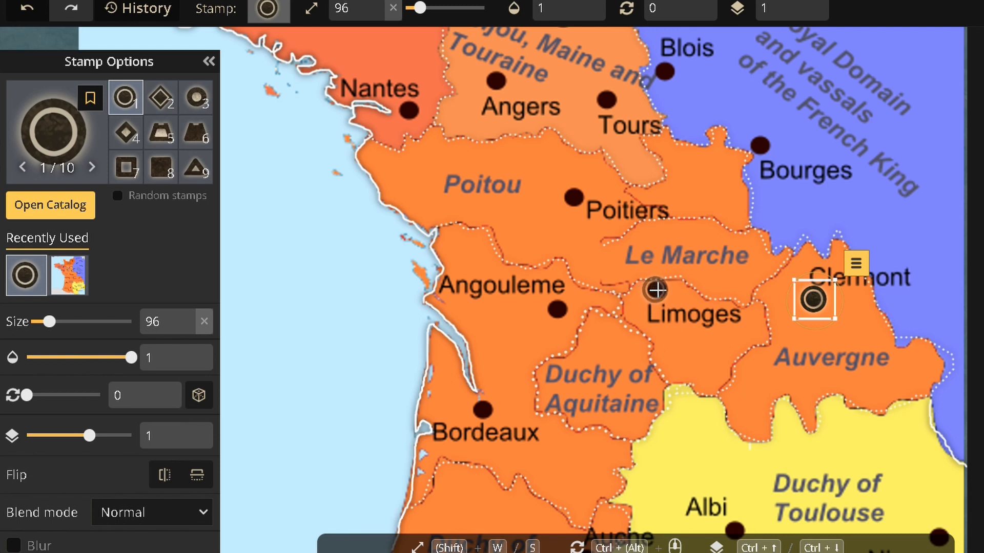
Stamp the ring marker on the city dots of Limoges, Angouleme, Poitiers, Bourges and Bordeaux.
left_click(657, 290)
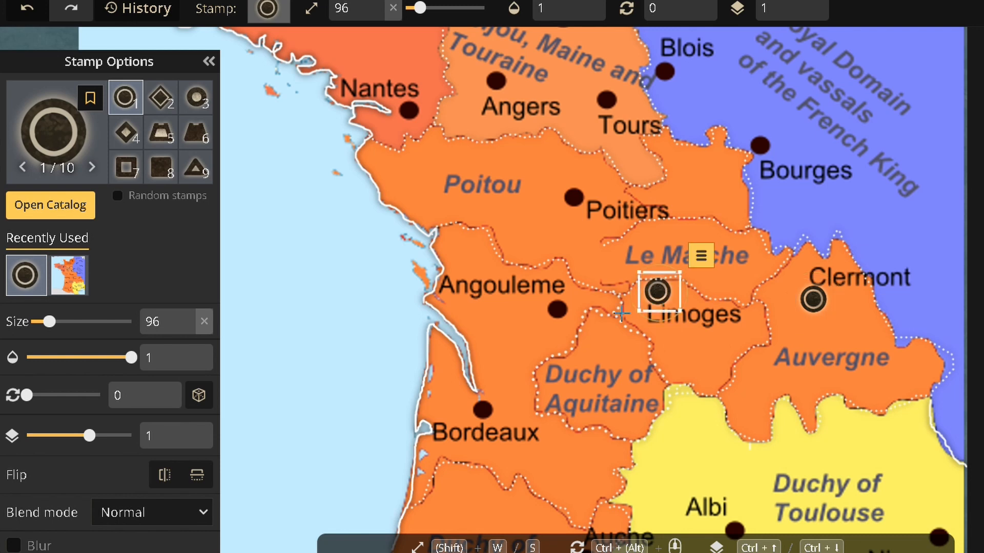
left_click(556, 309)
left_click(576, 199)
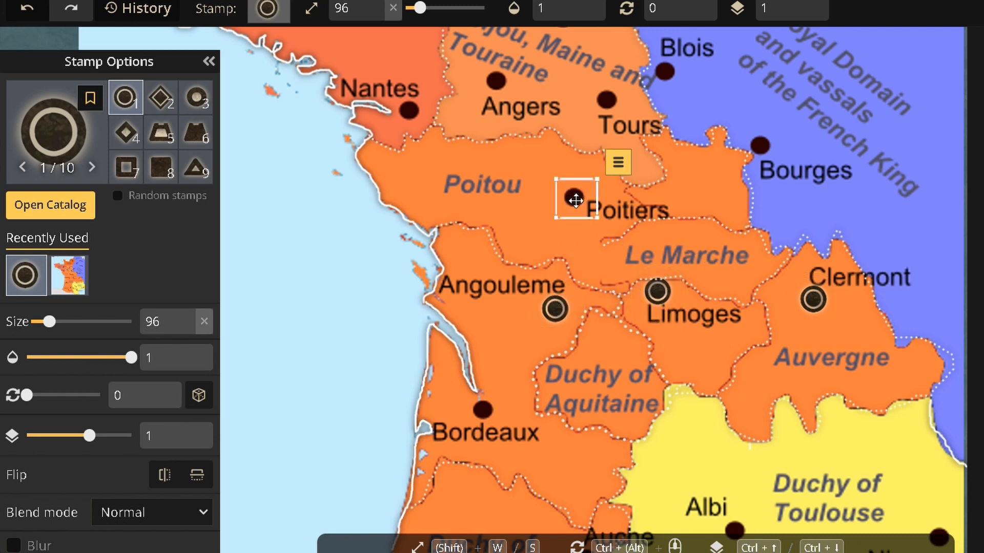
left_click(759, 146)
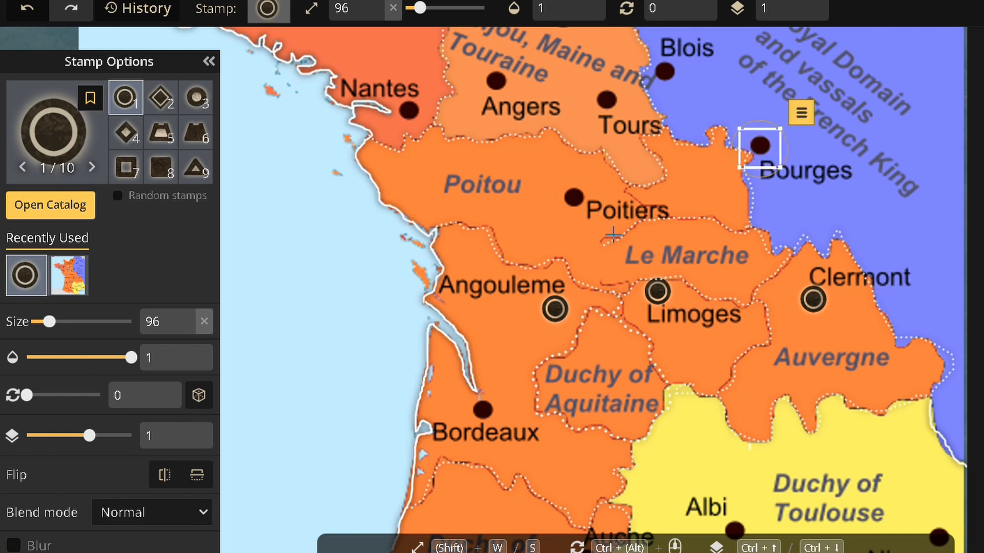
left_click(484, 409)
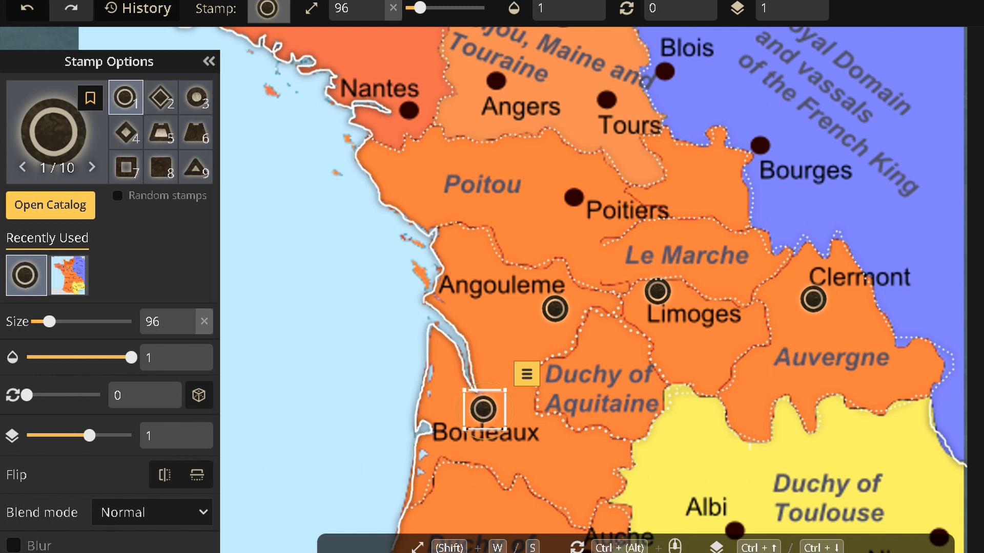
Select the hidden ring marker at Bourges and raise it to layer 2.
key("space")
left_click_drag(222, 423, 179, 315)
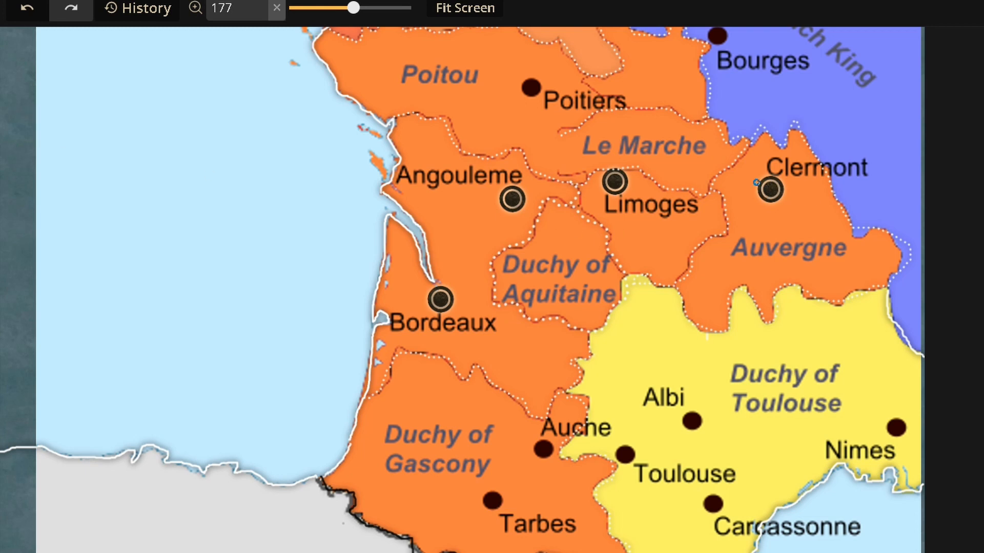
scroll(720, 36, "up", 2)
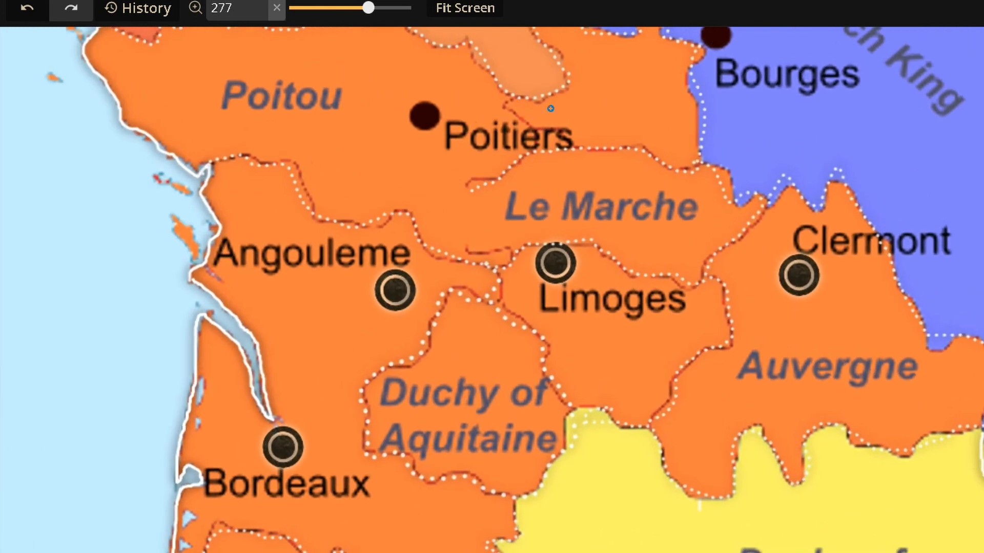
key("space")
left_click(713, 45)
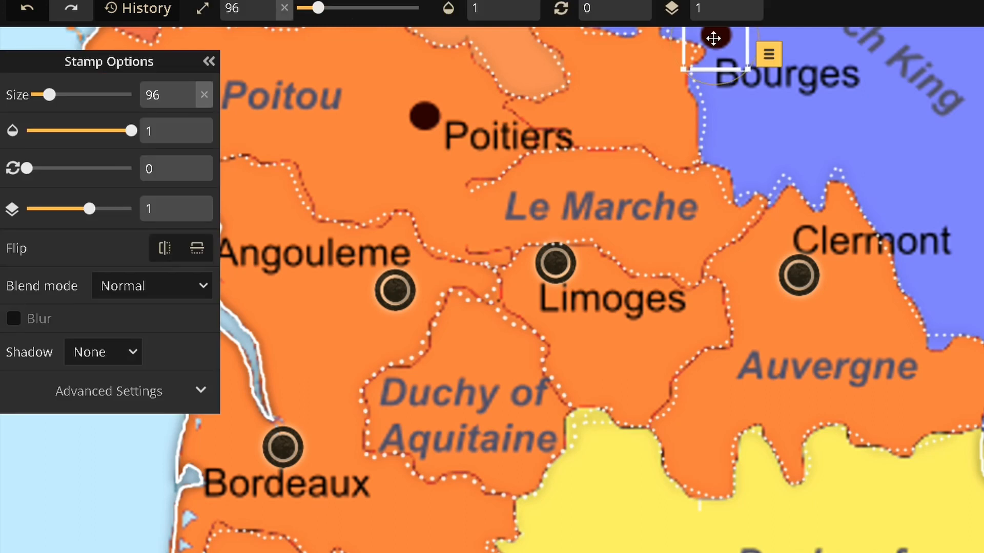
left_click(738, 7)
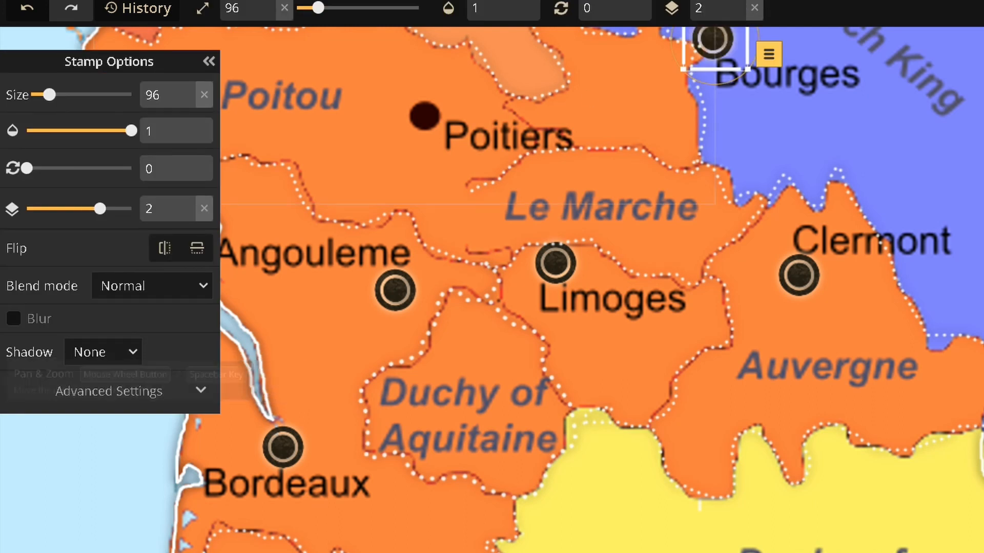
Duplicate the Bourges ring marker and move the copy onto Poitiers' city dot.
left_click(769, 54)
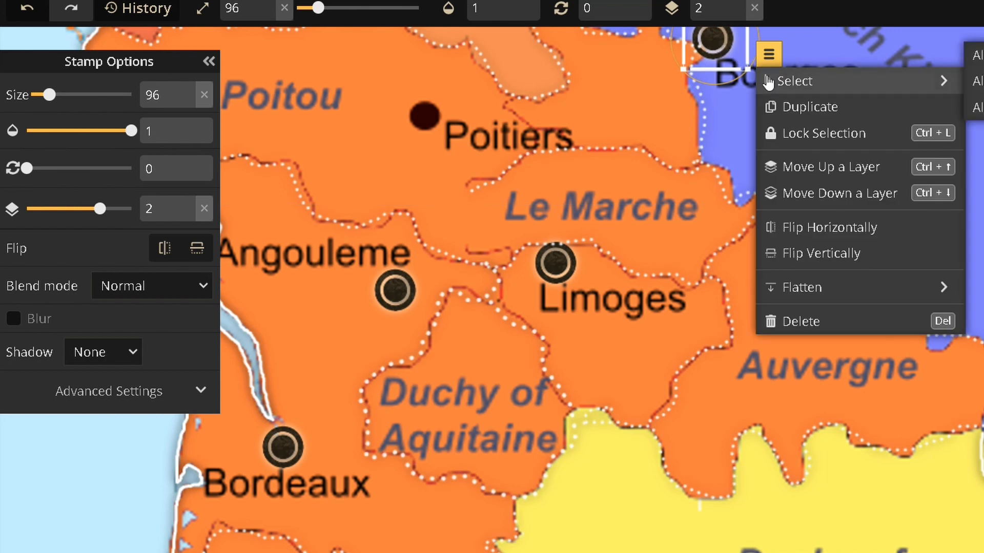
left_click(784, 103)
left_click_drag(751, 67, 429, 123)
scroll(358, 444, "down", 3)
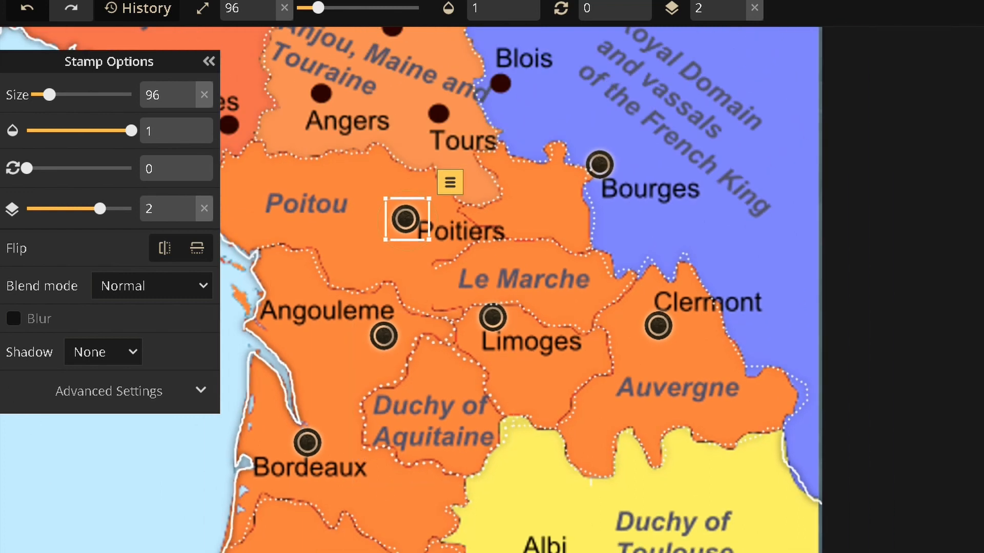
Stamp ring markers of size 96 on layer 2 over the remaining city dots, from Gascony and Toulouse up to Normandy and the Royal Domain.
left_click(2, 380)
left_click_drag(52, 444, 39, 306)
left_click(2, 324)
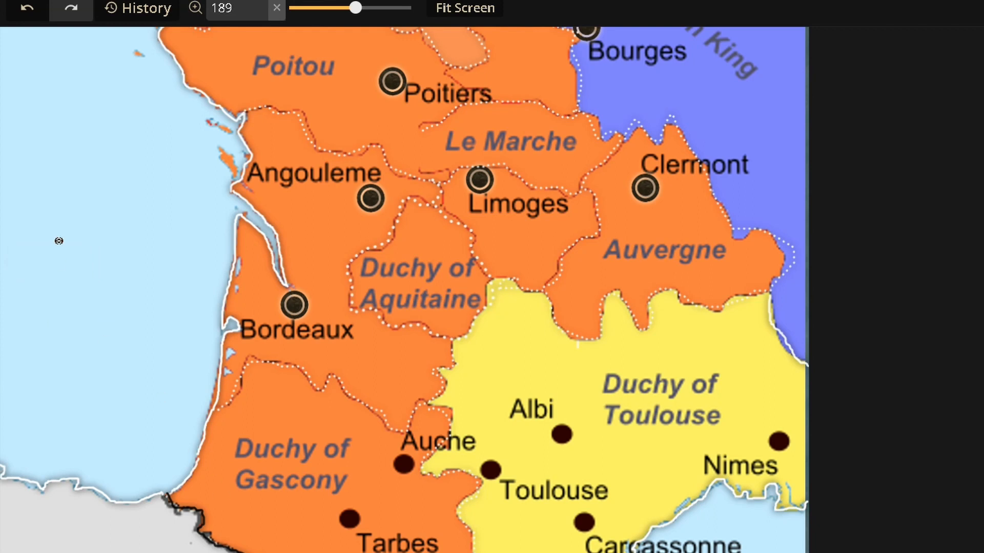
left_click(2, 157)
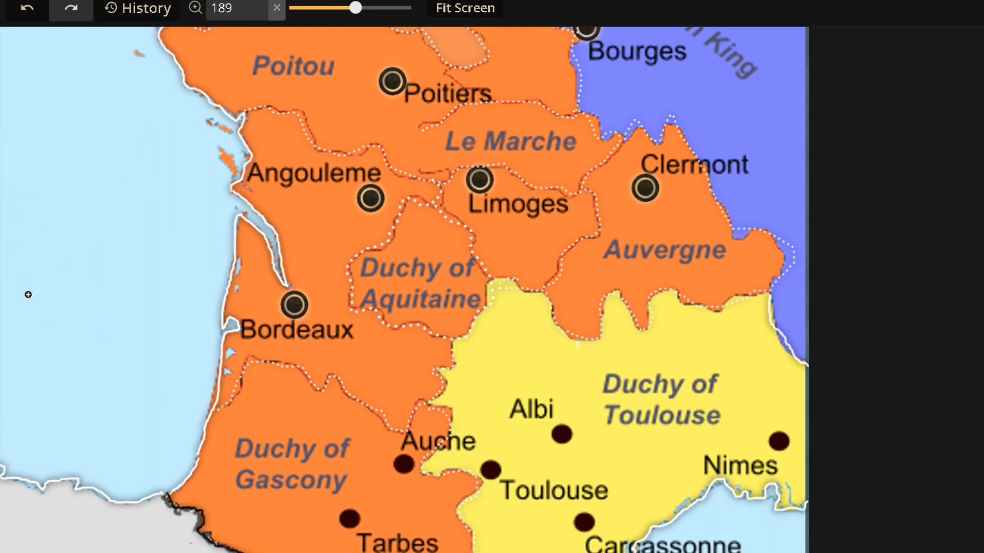
left_click(295, 311)
left_click(295, 311)
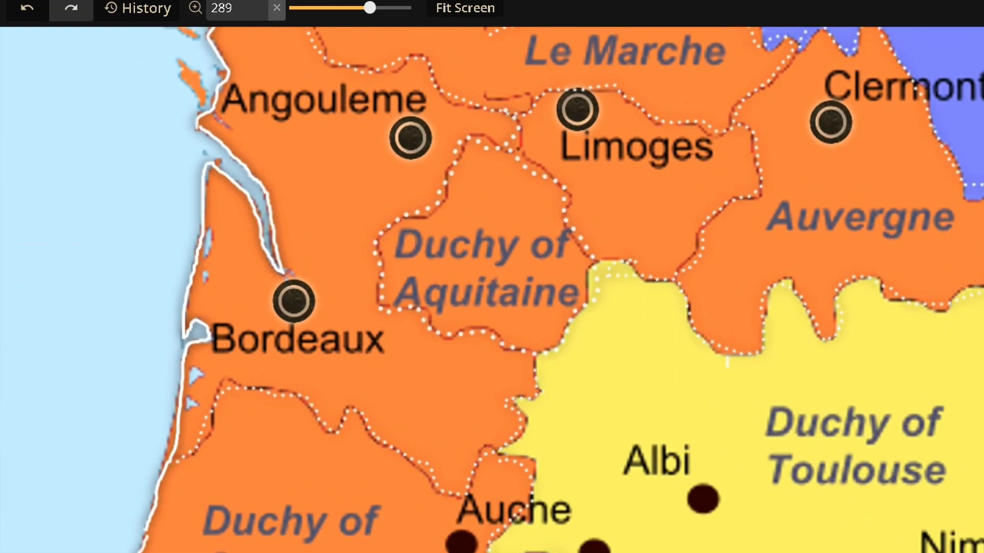
left_click(2, 110)
left_click_drag(462, 374, 412, 316)
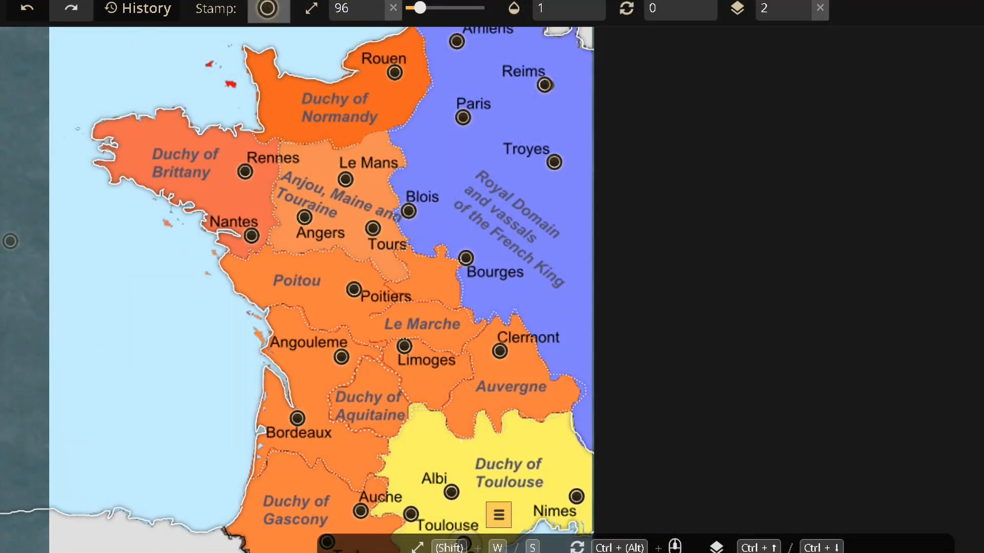
Delete the reference image stamp from the map, keeping the traced coastlines, borders and city markers.
left_click(4, 377)
left_click_drag(202, 294, 171, 297)
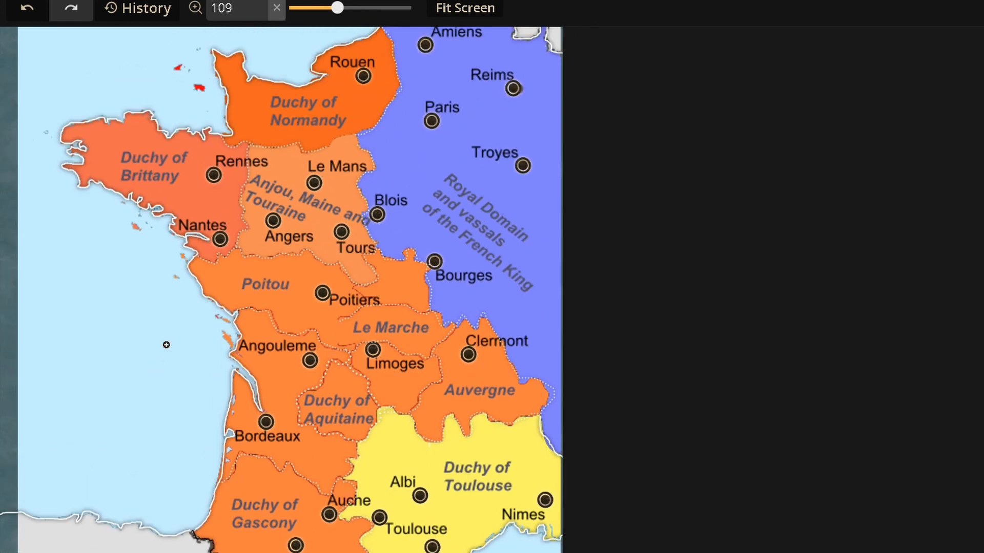
left_click_drag(166, 345, 665, 286)
left_click_drag(671, 361, 644, 357)
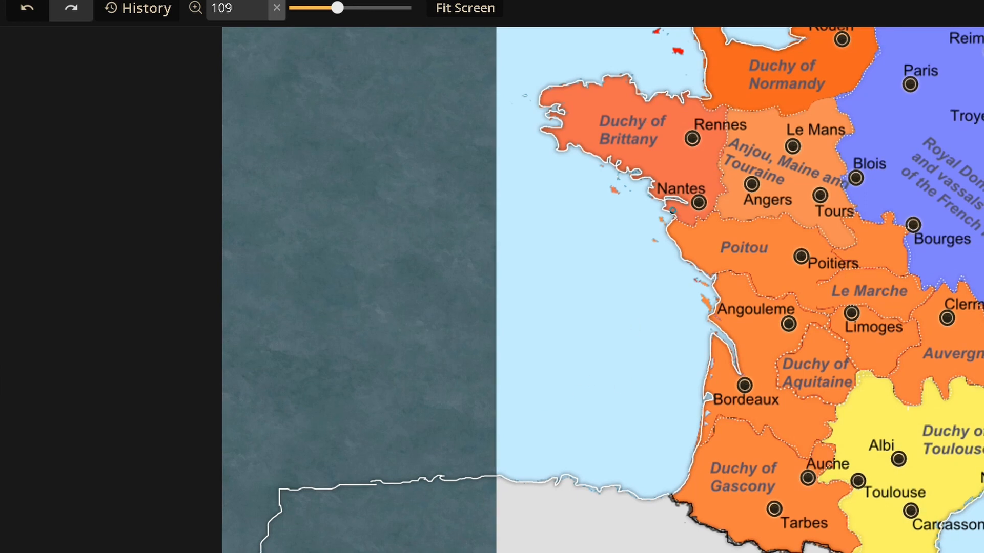
key("v")
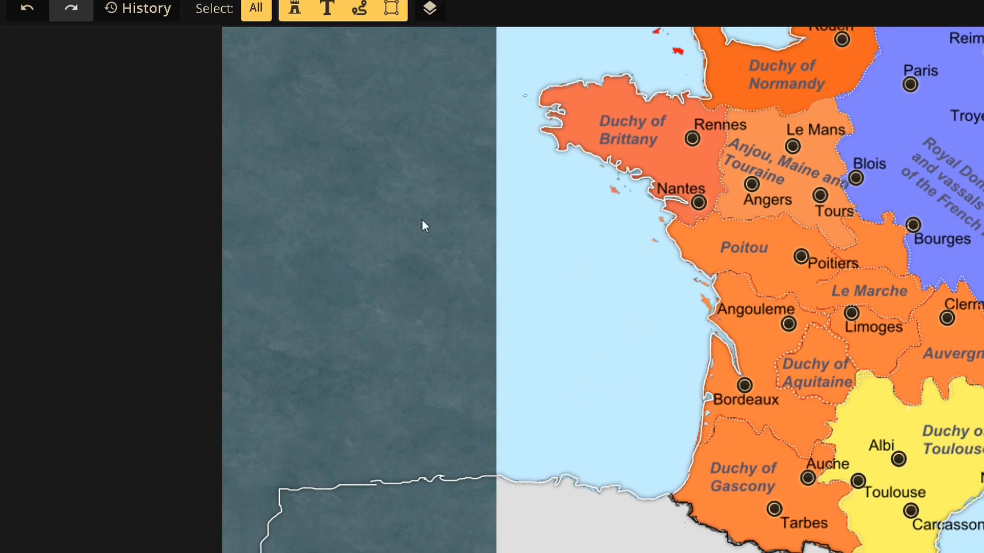
left_click(539, 255)
key("Delete")
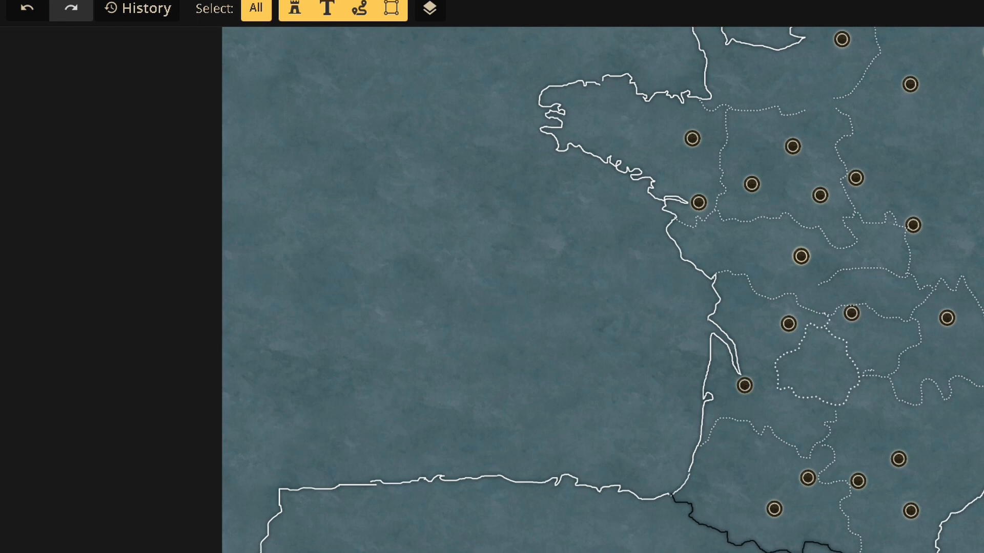
Add land over the interior of France with the Mask Tool's rough brush at size 100, staying inside the coastline.
key("space")
left_click_drag(491, 325, 401, 313)
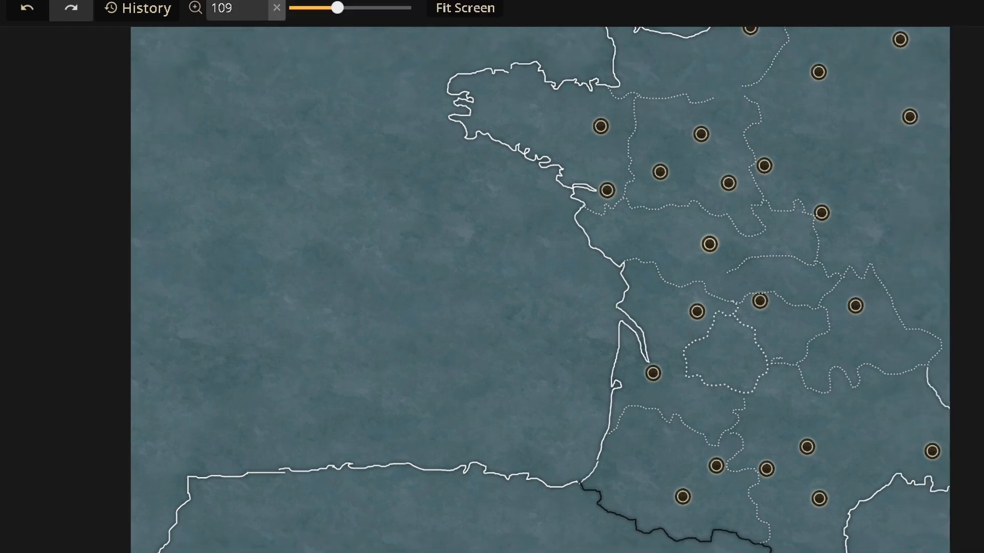
left_click_drag(492, 307, 477, 332)
left_click_drag(391, 336, 394, 336)
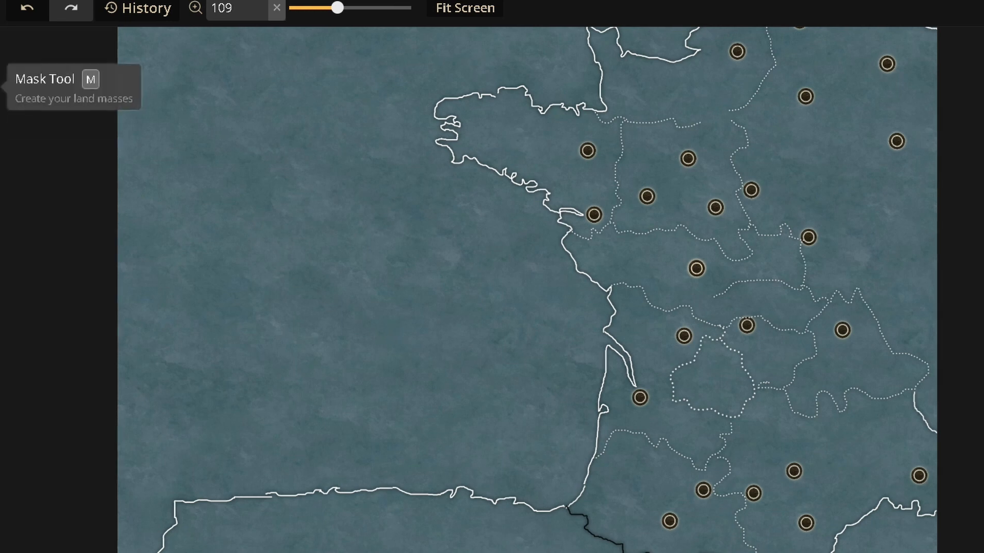
left_click(15, 56)
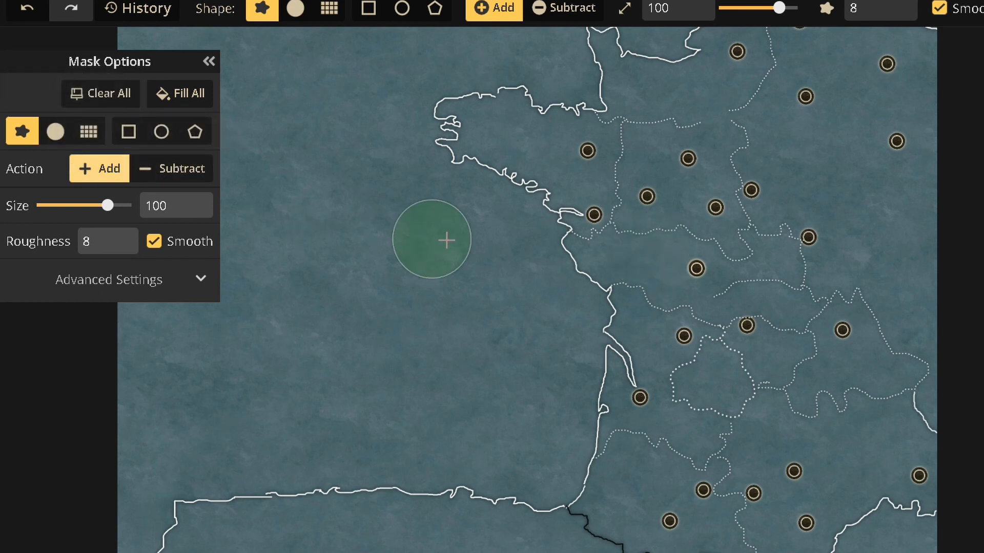
mouse_move(665, 182)
left_mouse_down()
mouse_move(731, 313)
mouse_move(634, 177)
mouse_move(640, 203)
mouse_move(658, 179)
mouse_move(699, 190)
mouse_move(678, 123)
mouse_move(710, 130)
mouse_move(721, 165)
left_mouse_up()
left_click(45, 18)
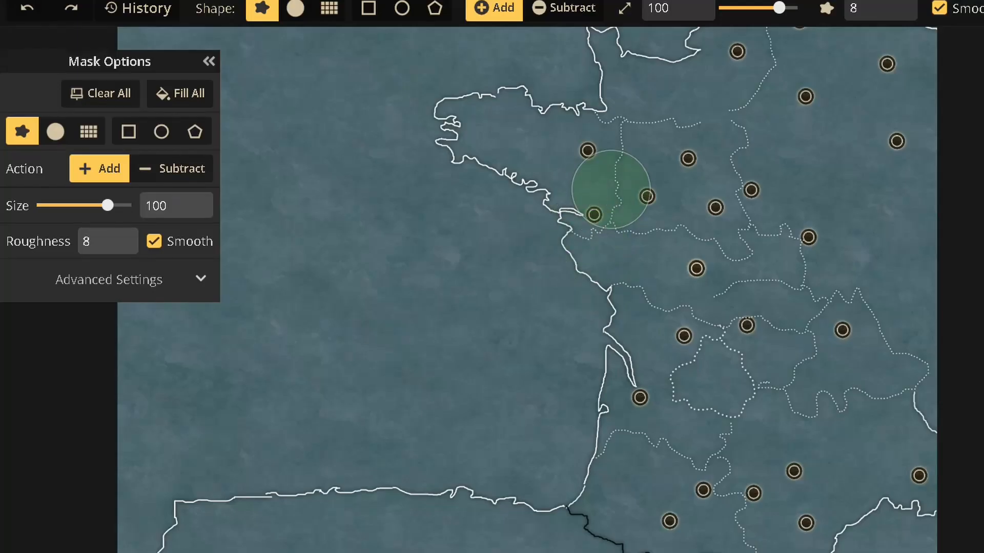
scroll(609, 184, "up", 3)
mouse_move(642, 191)
left_mouse_down()
mouse_move(821, 221)
mouse_move(948, 354)
mouse_move(973, 418)
mouse_move(978, 287)
mouse_move(953, 144)
mouse_move(804, 145)
mouse_move(725, 117)
mouse_move(878, 62)
mouse_move(980, 64)
mouse_move(713, 38)
mouse_move(677, 105)
mouse_move(698, 287)
mouse_move(757, 494)
mouse_move(800, 356)
mouse_move(942, 368)
mouse_move(974, 426)
mouse_move(974, 508)
mouse_move(835, 417)
mouse_move(687, 256)
mouse_move(604, 137)
mouse_move(518, 136)
left_mouse_up()
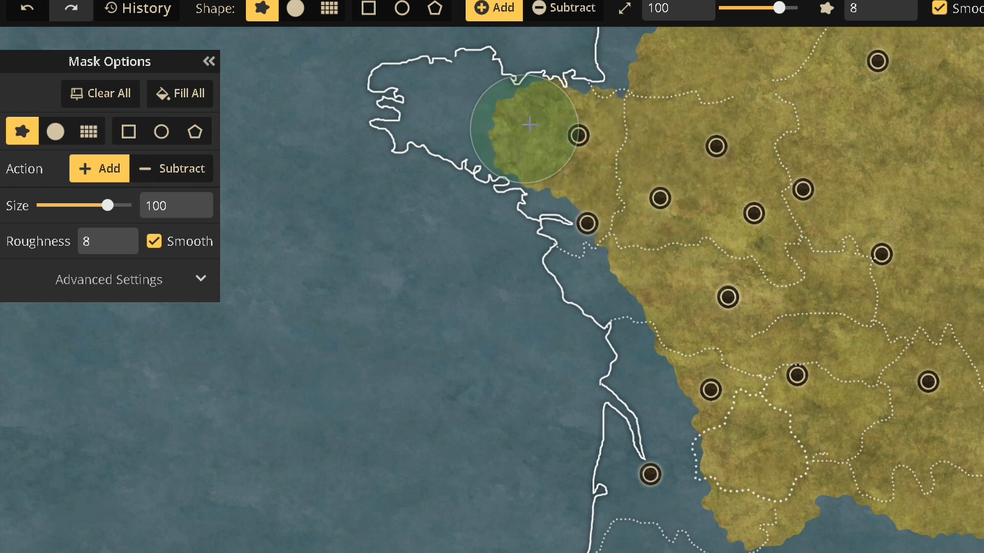
Reduce the mask brush to size 9 and fill Brittany with land out to its traced coastline, down to the Nantes estuary.
left_click_drag(108, 205, 50, 205)
left_click_drag(405, 123, 435, 139)
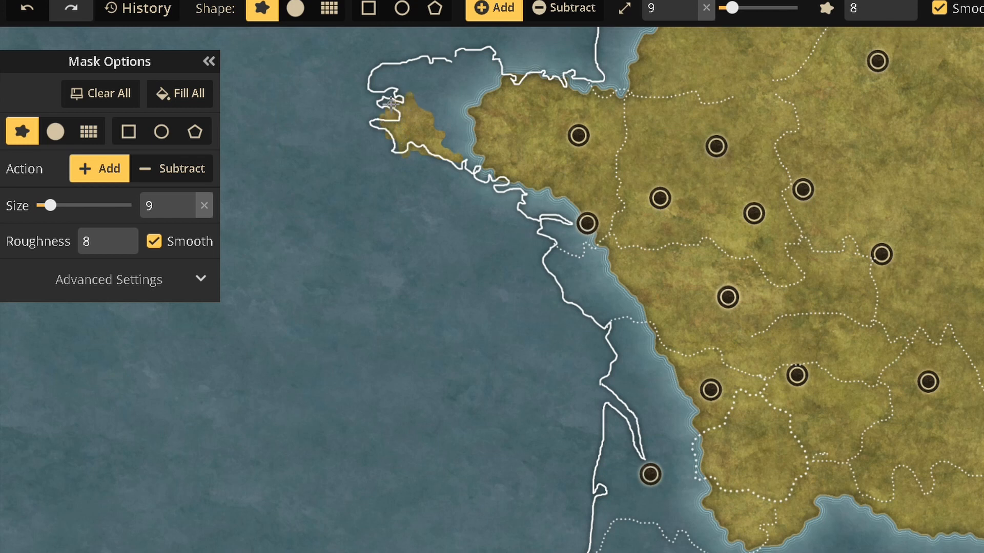
mouse_move(378, 72)
left_mouse_down()
mouse_move(418, 61)
mouse_move(409, 75)
mouse_move(421, 75)
mouse_move(491, 53)
mouse_move(502, 81)
mouse_move(480, 51)
mouse_move(489, 78)
mouse_move(480, 100)
mouse_move(460, 97)
mouse_move(457, 135)
left_mouse_up()
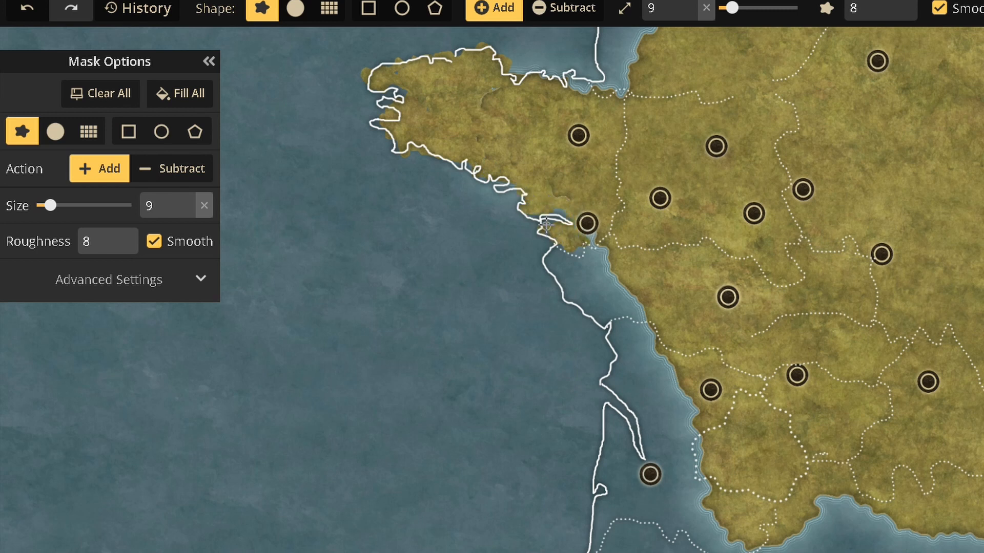
scroll(574, 247, "up", 3)
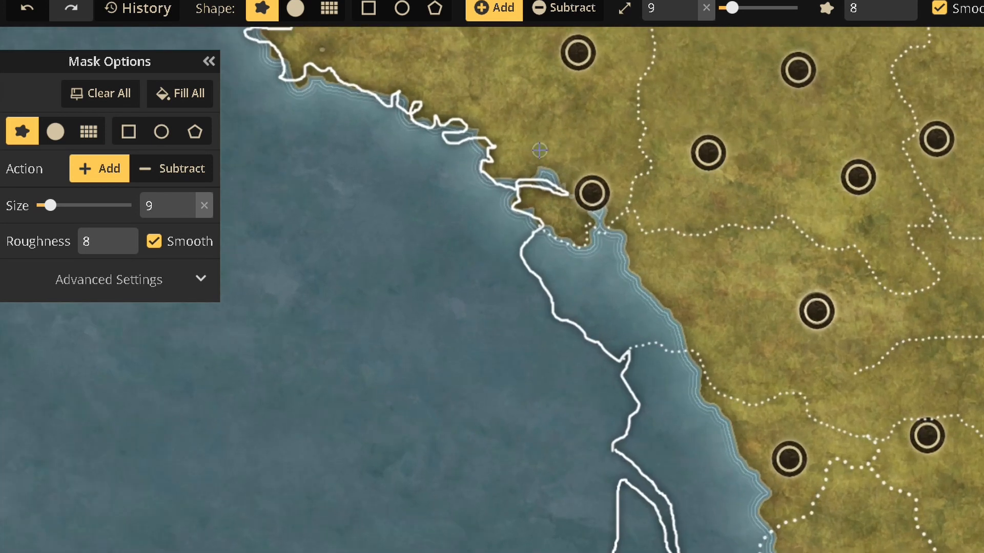
left_click_drag(550, 170, 529, 168)
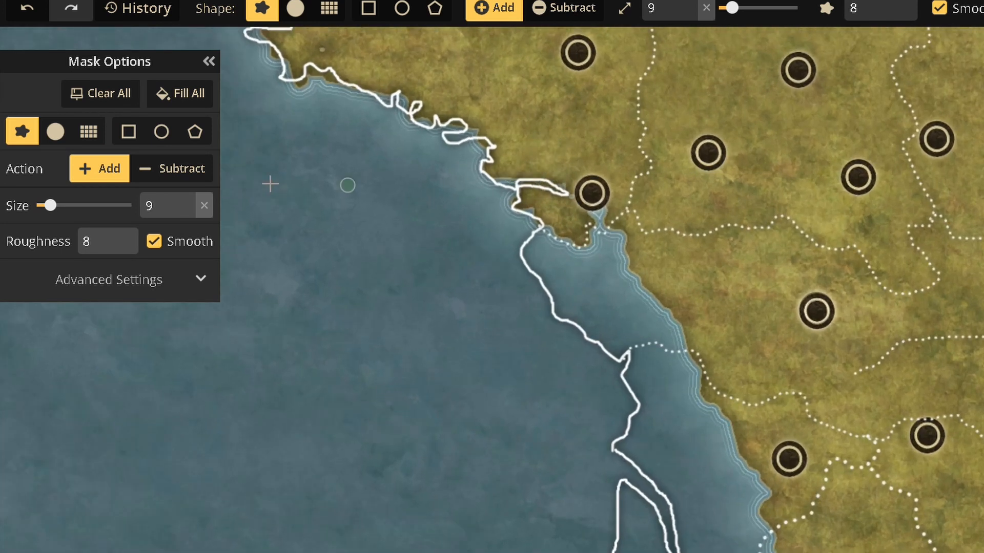
Switch the mask to the round brush and fill the remaining land south of Nantes up to the traced coastline.
left_click(56, 132)
mouse_move(548, 235)
left_mouse_down()
mouse_move(538, 247)
mouse_move(560, 306)
mouse_move(614, 348)
left_mouse_up()
mouse_move(574, 312)
left_mouse_down()
mouse_move(547, 277)
mouse_move(605, 287)
mouse_move(590, 308)
mouse_move(564, 261)
mouse_move(618, 284)
mouse_move(625, 259)
mouse_move(700, 386)
left_mouse_up()
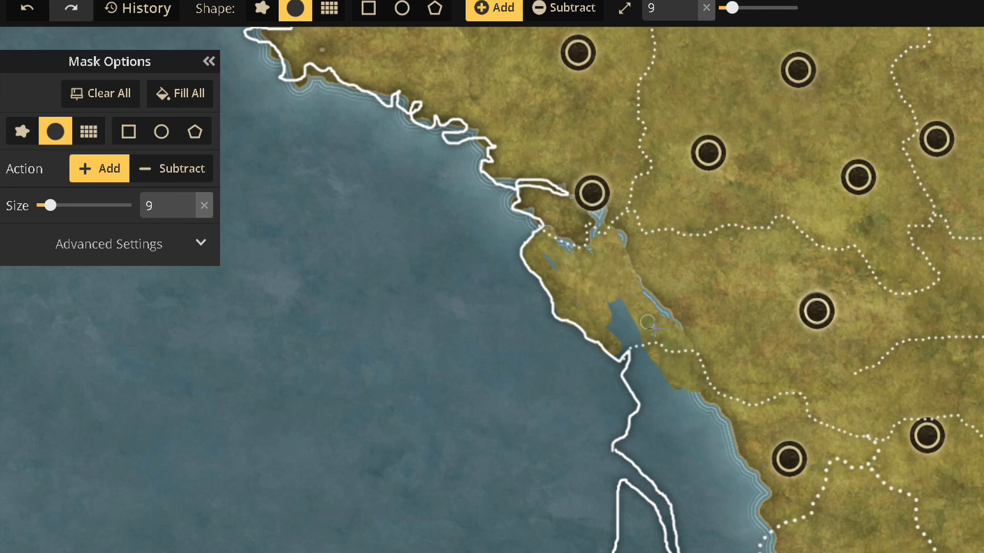
mouse_move(615, 308)
left_mouse_down()
mouse_move(635, 365)
mouse_move(682, 339)
mouse_move(640, 279)
mouse_move(587, 240)
mouse_move(585, 258)
mouse_move(562, 231)
mouse_move(554, 247)
mouse_move(582, 204)
mouse_move(605, 208)
mouse_move(574, 185)
mouse_move(584, 229)
mouse_move(575, 251)
mouse_move(561, 234)
left_mouse_up()
mouse_move(679, 410)
left_mouse_down()
mouse_move(689, 389)
mouse_move(724, 401)
mouse_move(686, 446)
mouse_move(639, 373)
mouse_move(634, 392)
mouse_move(649, 409)
left_mouse_up()
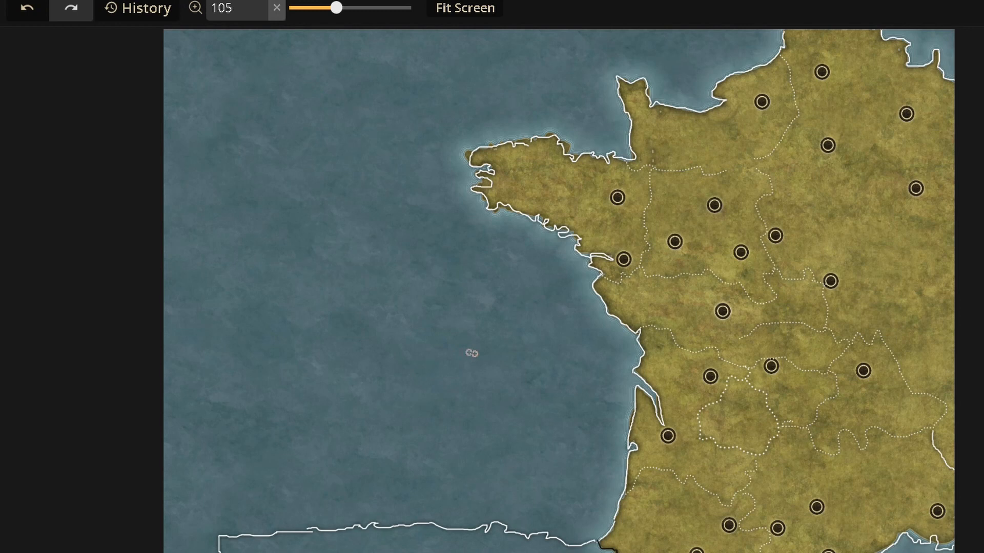
Widen the dotted border around Poitou to 2.6 and the dotted border between Brittany and Anjou to 2.8.
scroll(710, 340, "up", 4)
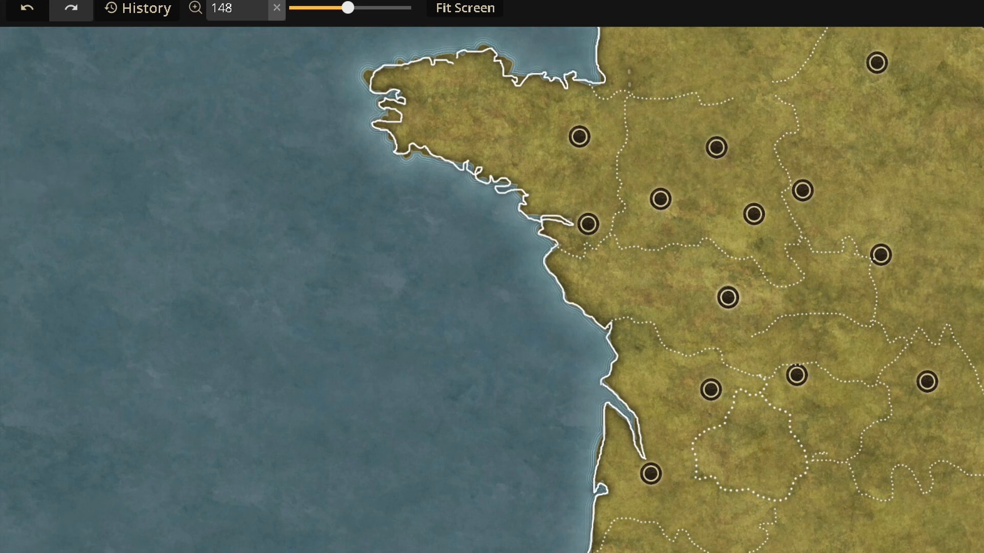
key("v")
left_click(702, 239)
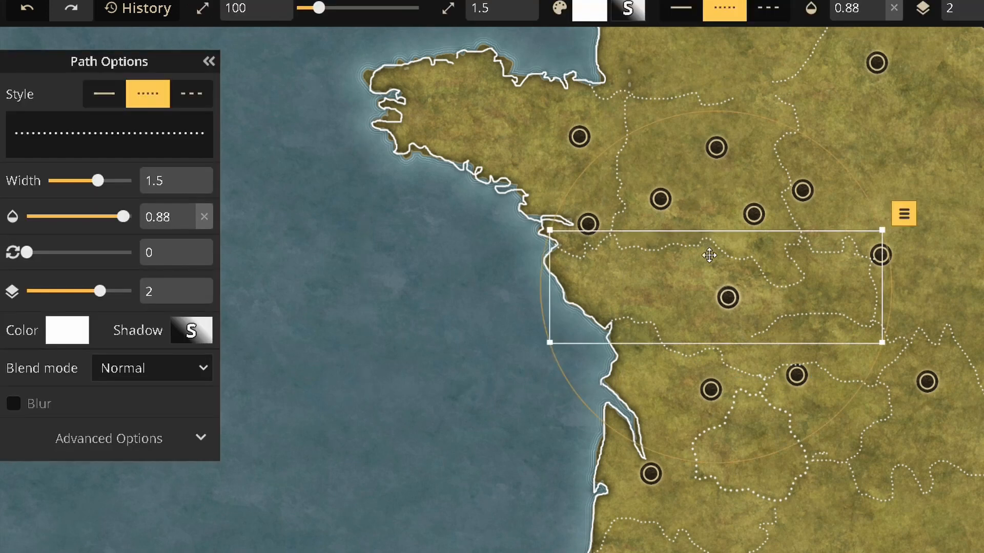
left_click_drag(97, 181, 112, 182)
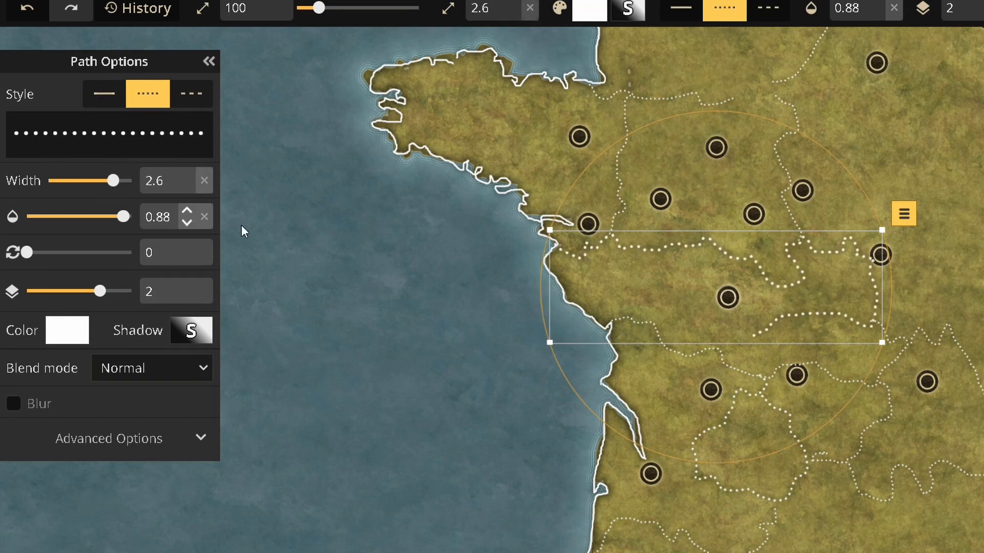
left_click(703, 98)
left_click_drag(98, 180, 115, 180)
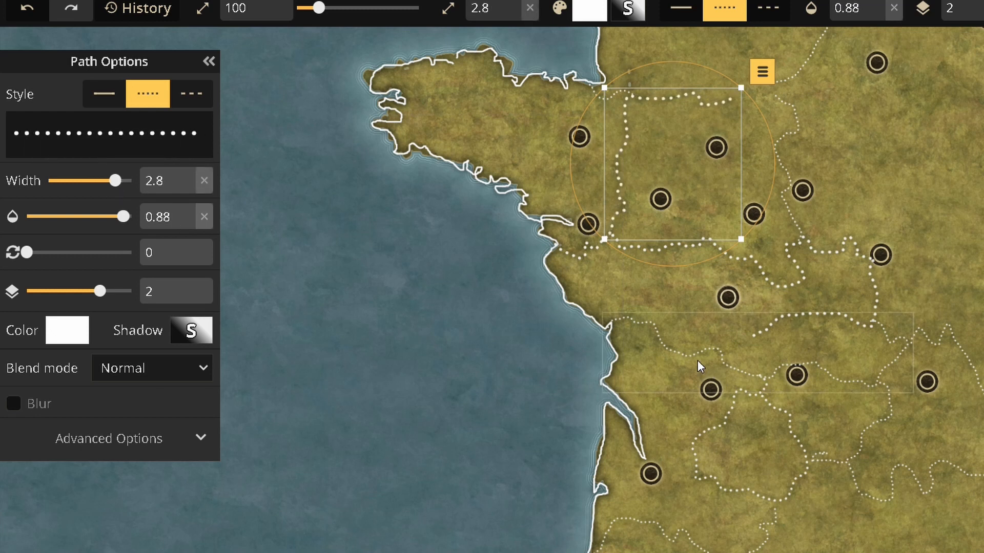
Set the Auvergne border's width to 2.6 and opacity to 0.38, and lower the Poitou border's opacity to 0.53.
left_click(954, 346)
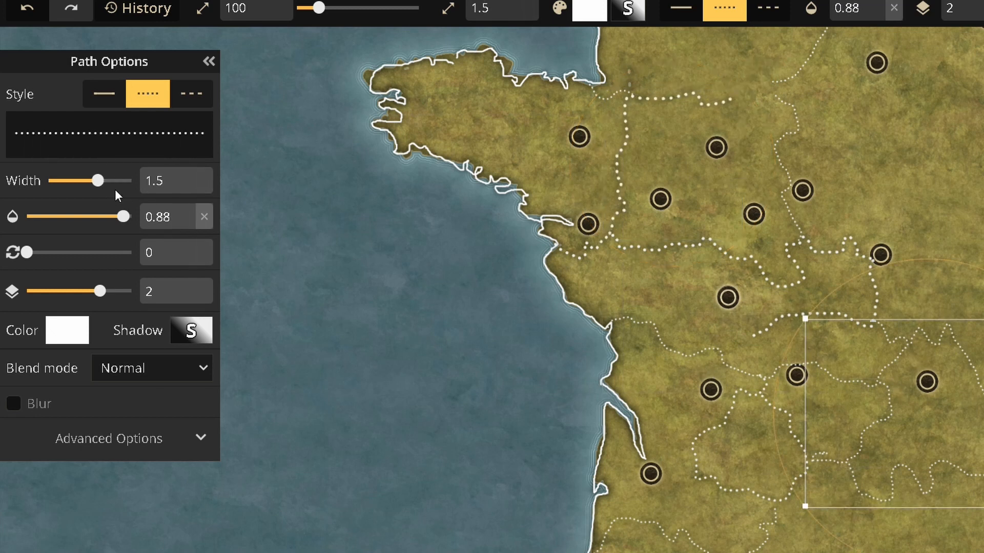
left_click_drag(97, 180, 103, 217)
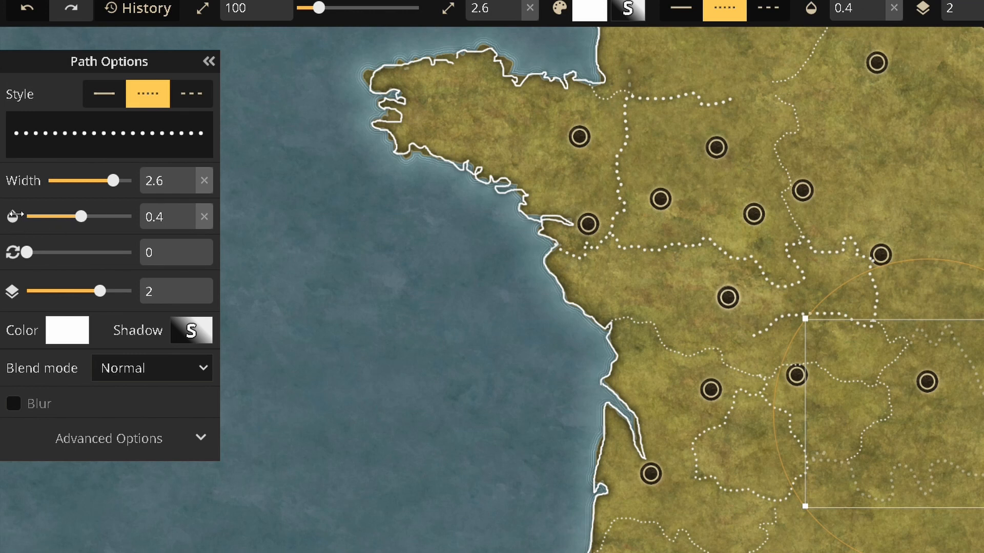
left_click_drag(77, 228, 76, 224)
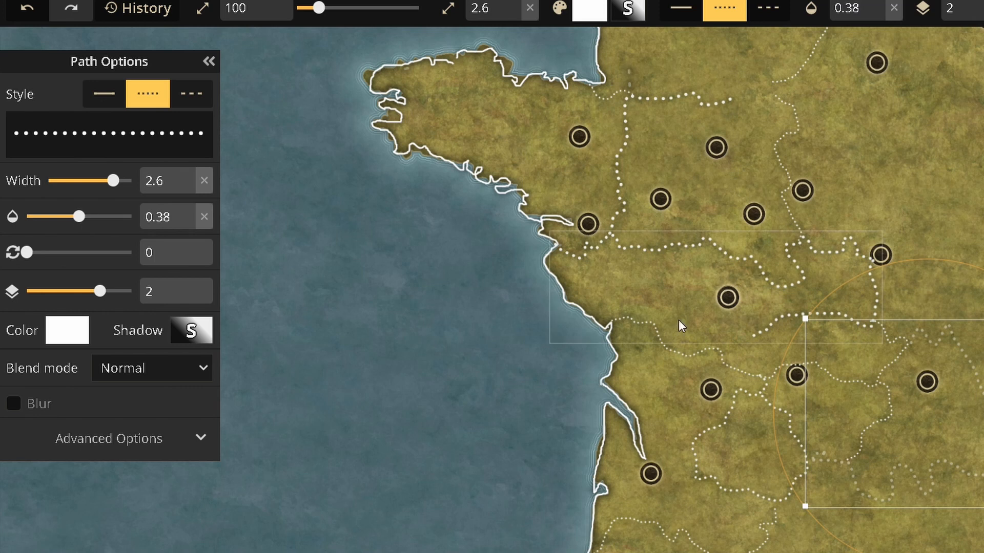
left_click(675, 244)
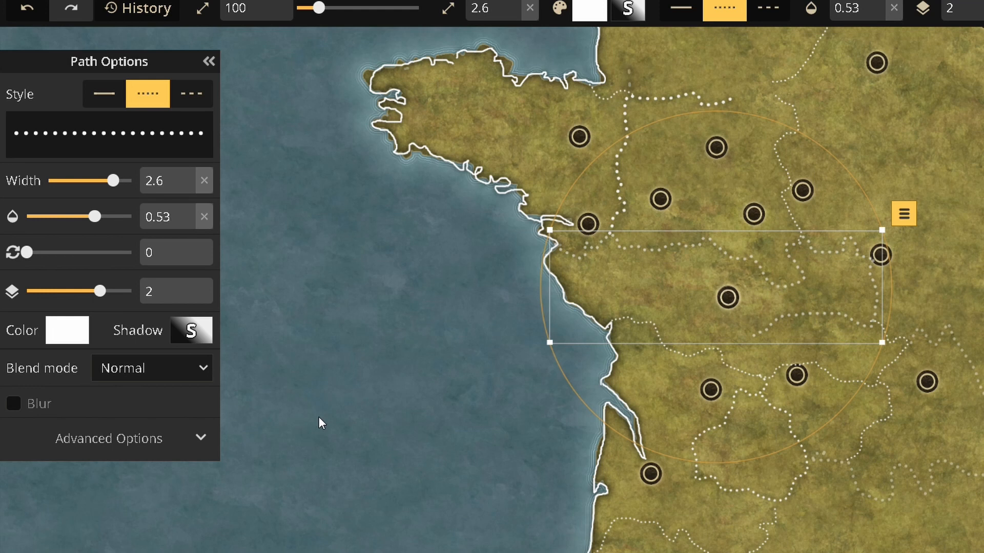
left_click(208, 62)
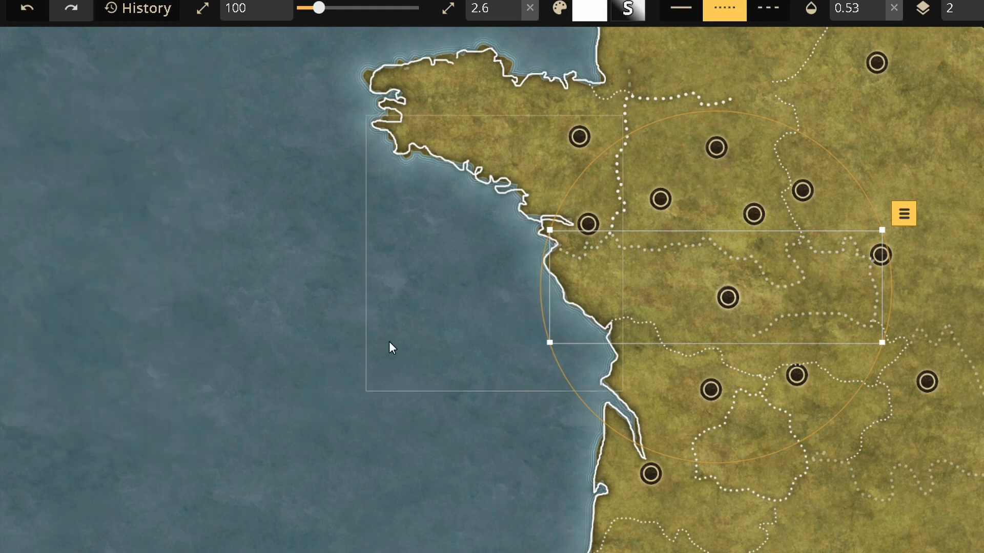
Choose the light grey Core texture for the foreground brush and cover the land south of the Pyrenees with it.
scroll(387, 342, "down", 2)
key("space")
left_click_drag(370, 381, 395, 410)
scroll(438, 246, "down", 2)
left_click_drag(428, 492, 470, 258)
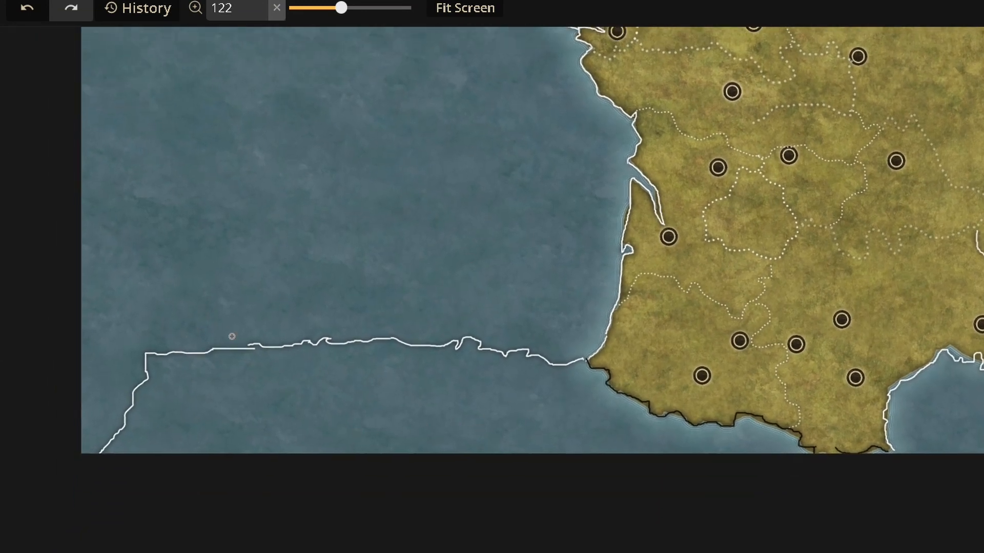
key("b")
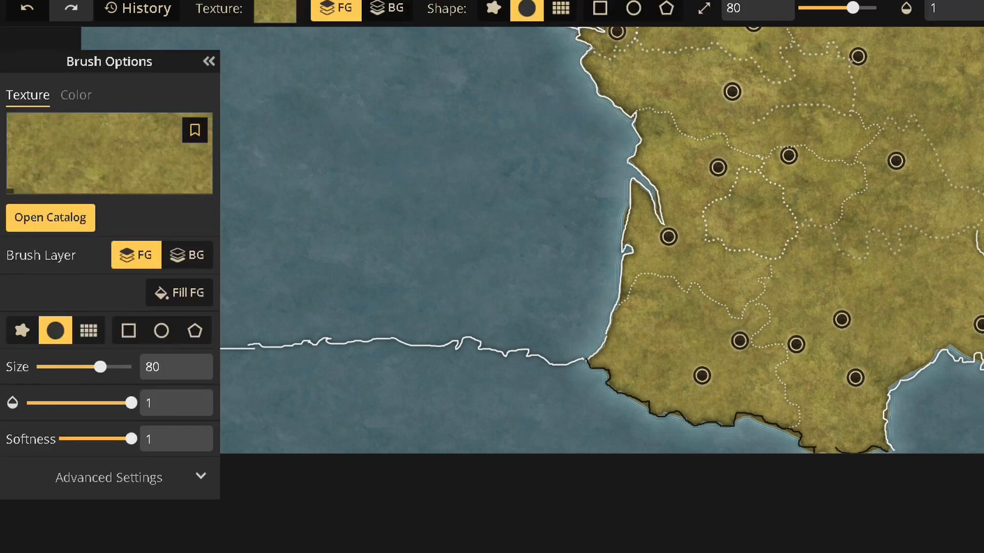
left_click(37, 226)
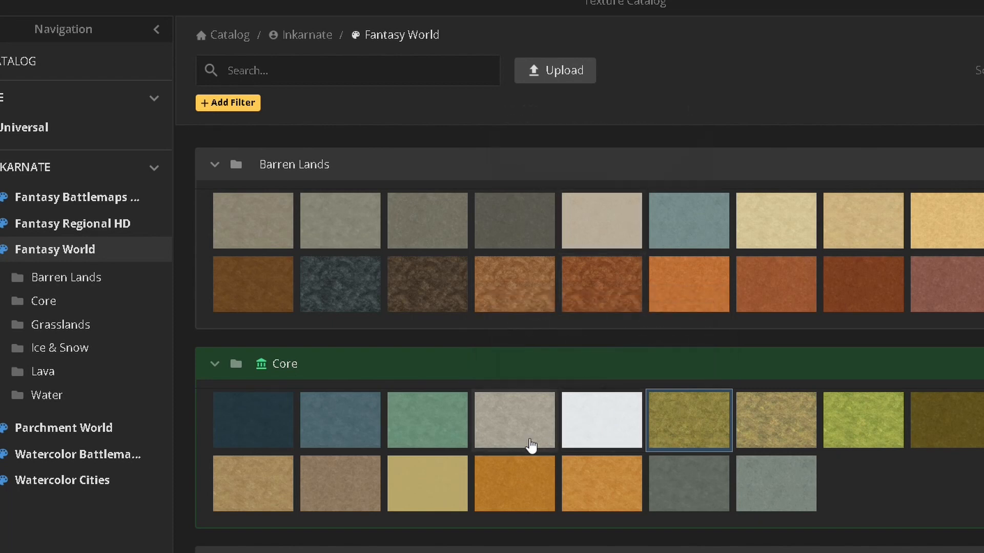
left_click(510, 432)
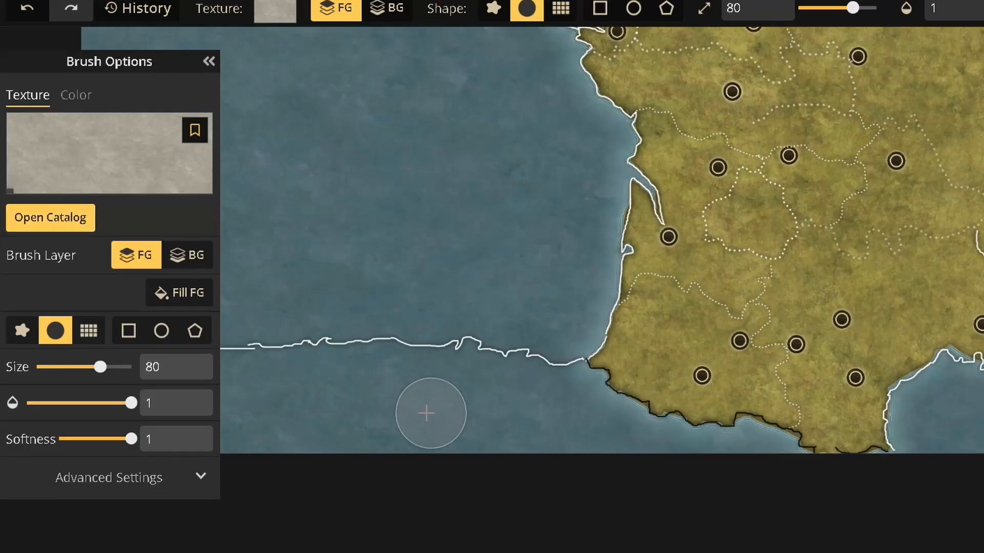
left_click(208, 62)
scroll(336, 402, "down", 3)
scroll(457, 425, "down", 1)
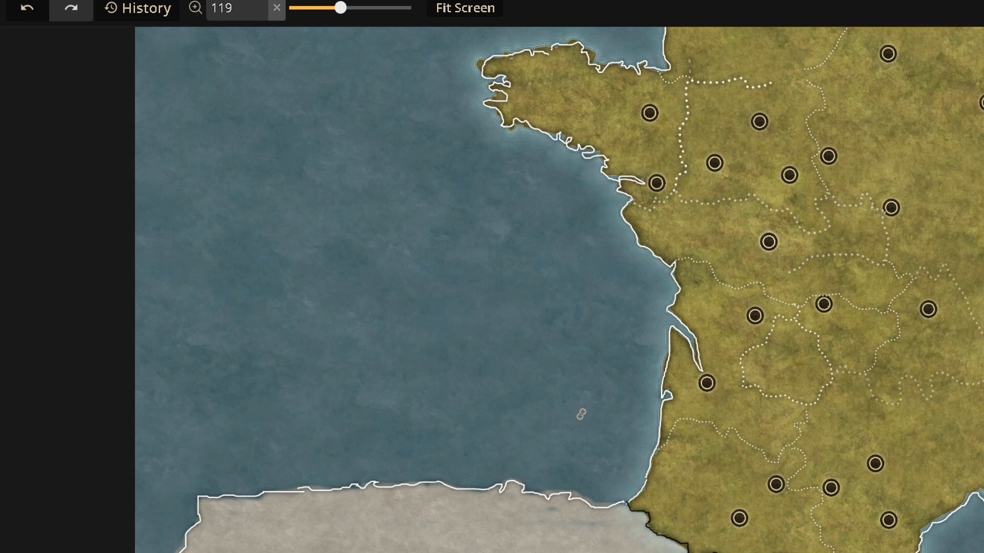
scroll(581, 414, "down", 1)
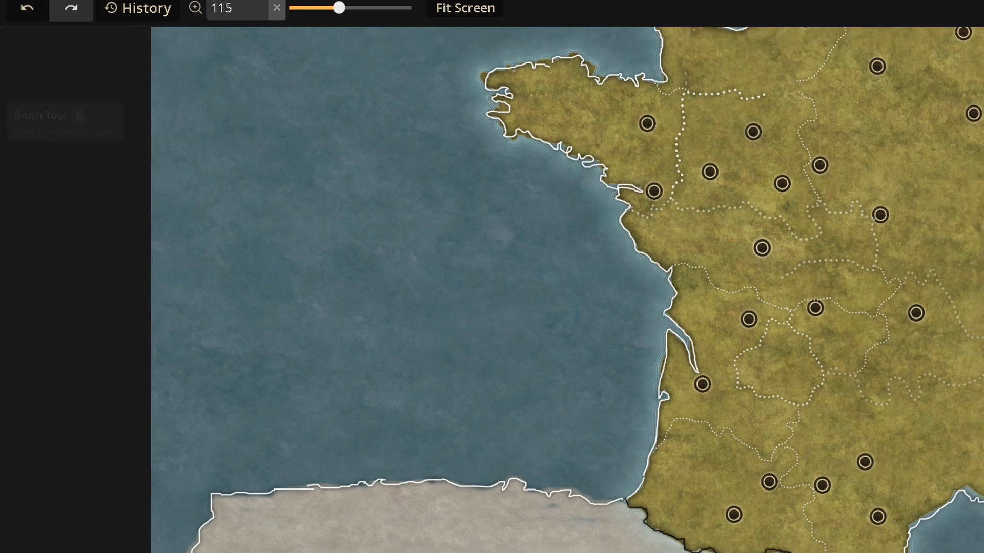
Choose the Water Blue 1 texture for the background brush and paint the sea along the coast from southern Brittany to the Gironde estuary.
left_click(3, 121)
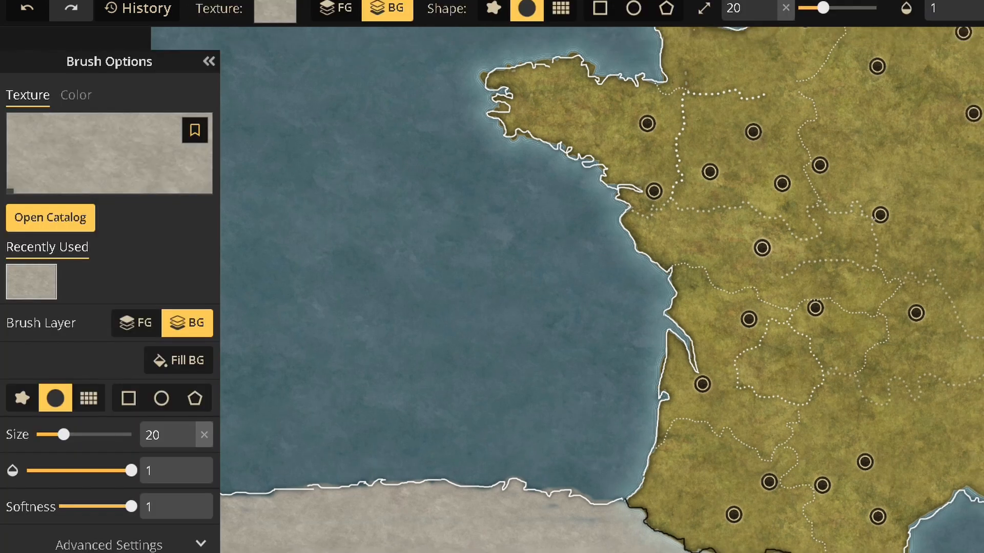
left_click(31, 225)
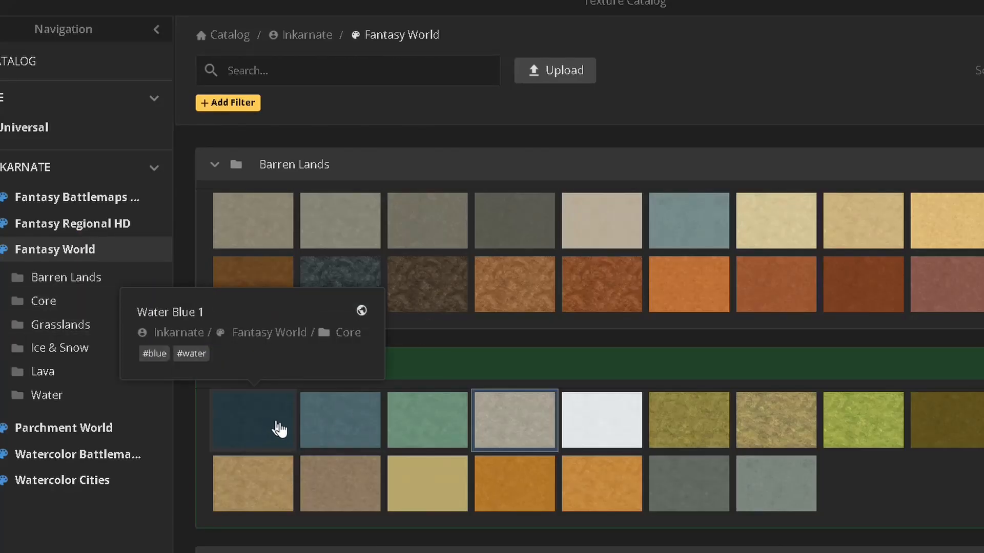
scroll(279, 430, "down", 8)
scroll(448, 548, "down", 1)
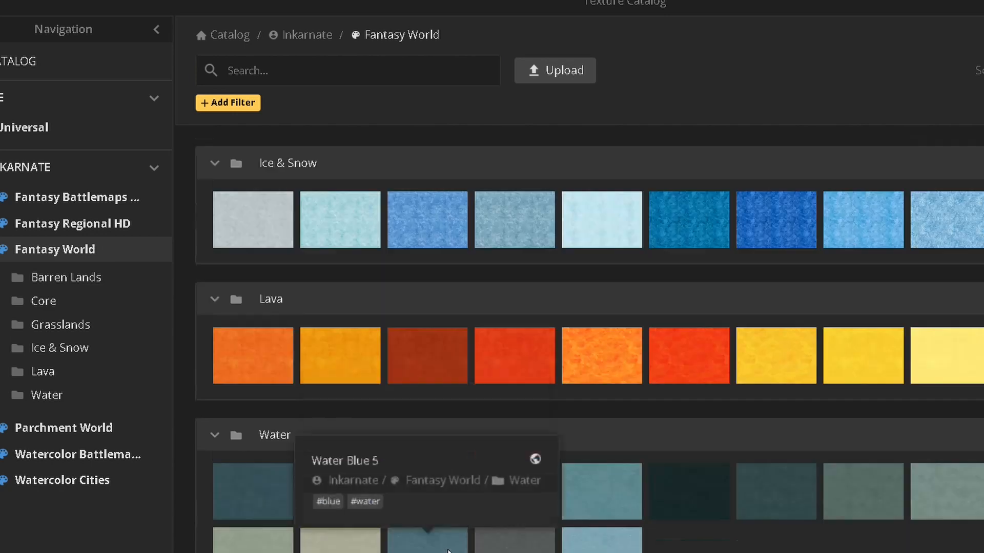
scroll(307, 399, "up", 8)
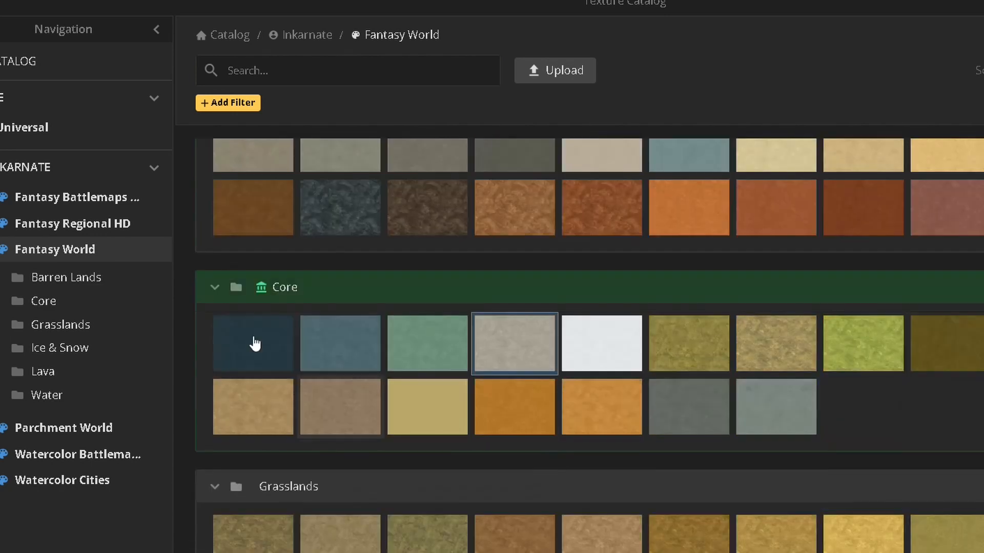
left_click(232, 359)
mouse_move(491, 143)
left_mouse_down()
mouse_move(598, 201)
mouse_move(593, 213)
mouse_move(584, 201)
left_mouse_up()
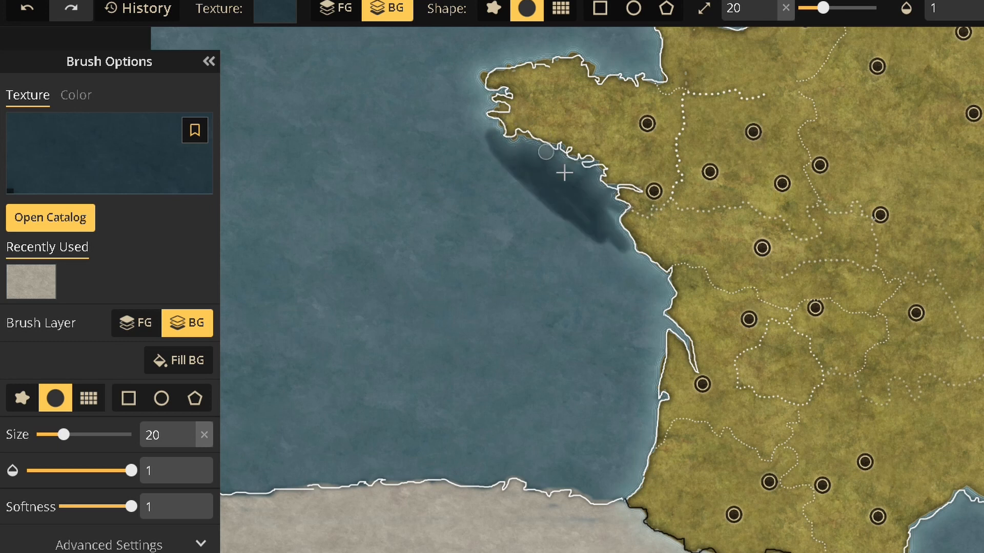
mouse_move(671, 322)
left_mouse_down()
mouse_move(621, 255)
mouse_move(674, 359)
mouse_move(656, 367)
mouse_move(552, 196)
left_mouse_up()
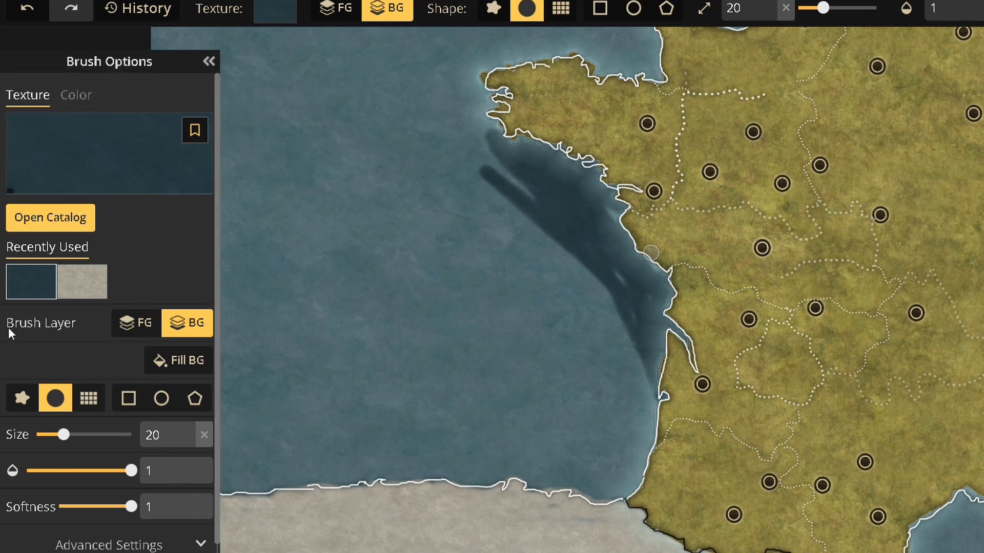
Set the background brush size to 84 and cover the remaining open sea with Water Blue 1, keeping a lighter fringe along the coasts.
left_click_drag(72, 440, 102, 439)
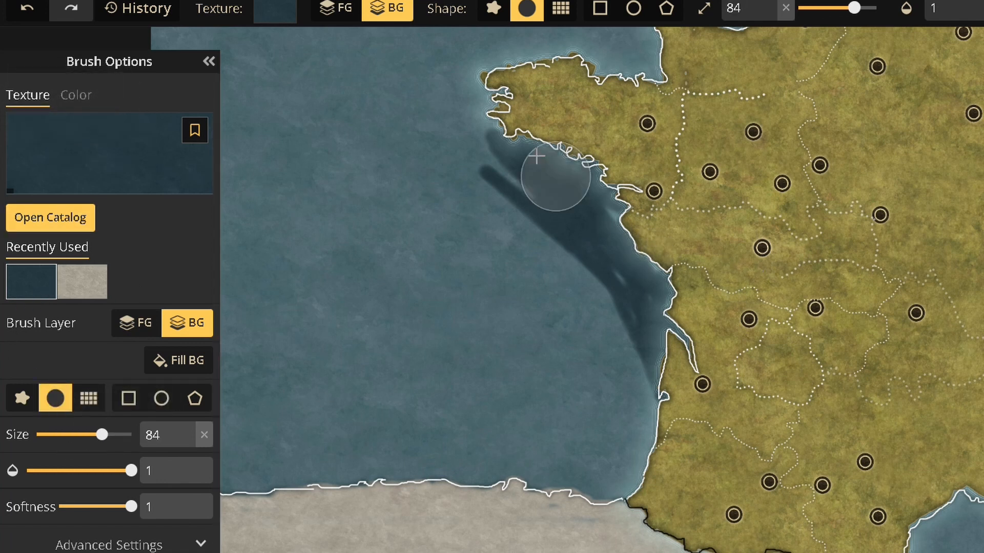
left_click_drag(441, 158, 584, 266)
mouse_move(661, 339)
left_mouse_down()
mouse_move(703, 281)
mouse_move(570, 204)
mouse_move(422, 72)
mouse_move(666, 50)
mouse_move(399, 46)
mouse_move(416, 128)
mouse_move(476, 227)
mouse_move(428, 264)
mouse_move(490, 391)
mouse_move(632, 439)
mouse_move(612, 422)
mouse_move(645, 373)
mouse_move(464, 326)
mouse_move(504, 211)
mouse_move(396, 99)
mouse_move(315, 124)
mouse_move(301, 168)
mouse_move(281, 93)
mouse_move(474, 83)
mouse_move(674, 133)
mouse_move(677, 94)
mouse_move(799, 98)
mouse_move(399, 114)
mouse_move(607, 238)
mouse_move(623, 355)
mouse_move(541, 378)
mouse_move(558, 409)
left_mouse_up()
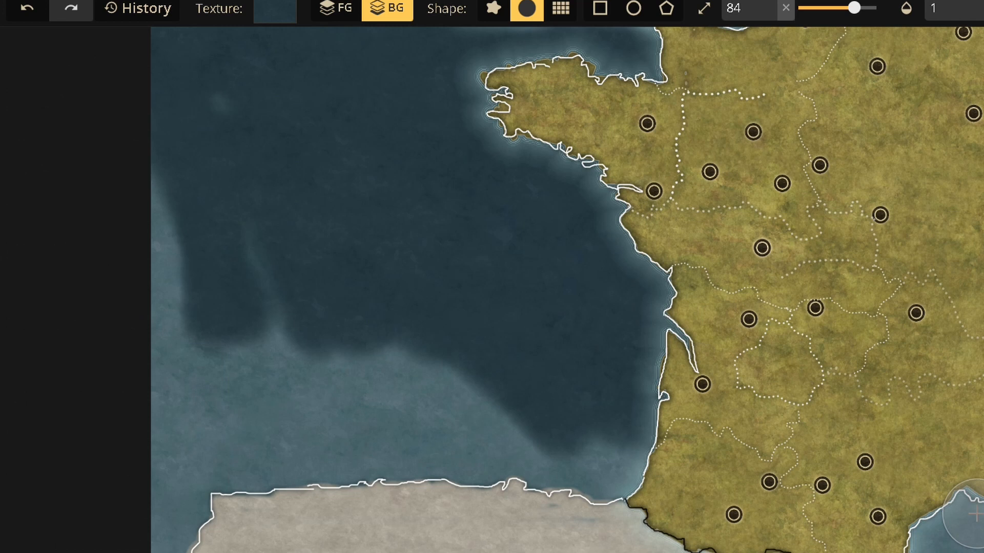
mouse_move(976, 516)
left_mouse_down()
mouse_move(930, 540)
mouse_move(983, 507)
left_mouse_up()
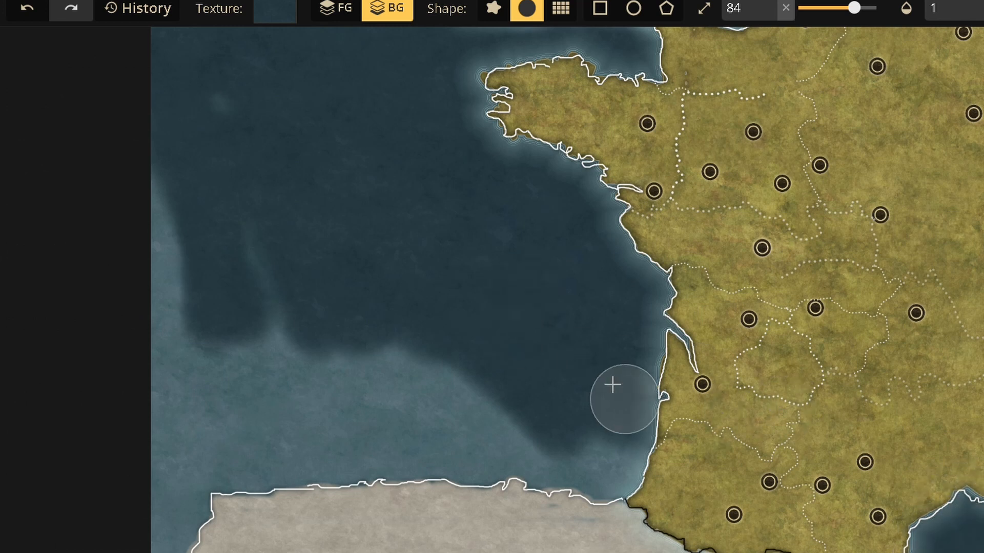
mouse_move(601, 436)
left_mouse_down()
mouse_move(530, 425)
mouse_move(371, 366)
mouse_move(303, 386)
mouse_move(245, 366)
mouse_move(215, 316)
mouse_move(200, 208)
mouse_move(177, 207)
mouse_move(170, 175)
mouse_move(174, 421)
mouse_move(176, 361)
mouse_move(290, 420)
mouse_move(346, 432)
mouse_move(440, 427)
mouse_move(349, 400)
mouse_move(493, 441)
mouse_move(613, 457)
mouse_move(648, 270)
mouse_move(550, 162)
mouse_move(436, 97)
mouse_move(202, 112)
mouse_move(311, 298)
mouse_move(210, 427)
mouse_move(183, 430)
mouse_move(162, 541)
mouse_move(167, 459)
mouse_move(155, 479)
mouse_move(242, 431)
mouse_move(303, 443)
mouse_move(442, 433)
mouse_move(371, 450)
mouse_move(242, 453)
left_mouse_up()
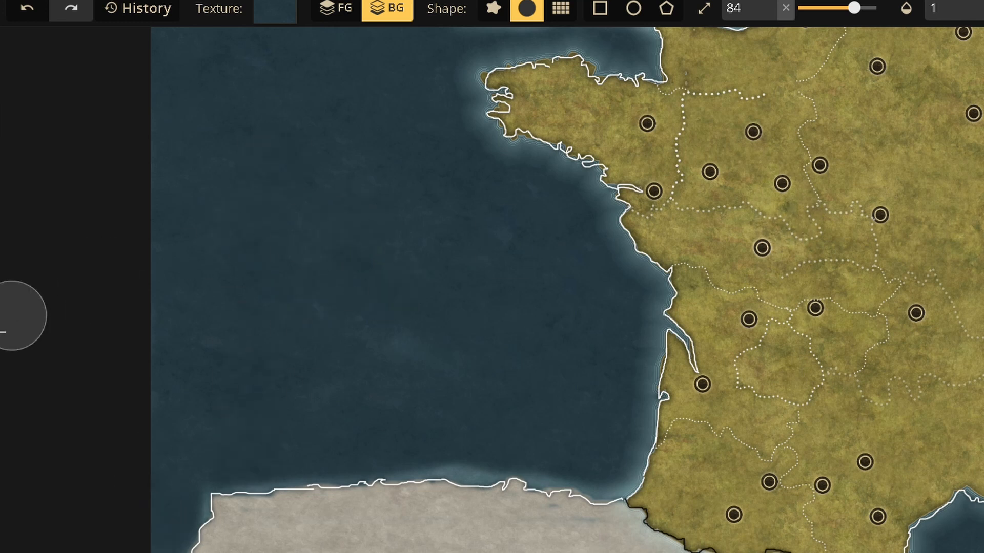
key("space")
left_click_drag(415, 268, 394, 484)
mouse_move(206, 193)
left_mouse_down()
mouse_move(653, 198)
mouse_move(762, 168)
mouse_move(935, 198)
mouse_move(712, 258)
mouse_move(300, 227)
mouse_move(433, 285)
mouse_move(427, 263)
mouse_move(241, 261)
mouse_move(173, 214)
mouse_move(137, 159)
mouse_move(166, 185)
mouse_move(439, 191)
mouse_move(966, 178)
mouse_move(804, 157)
left_mouse_up()
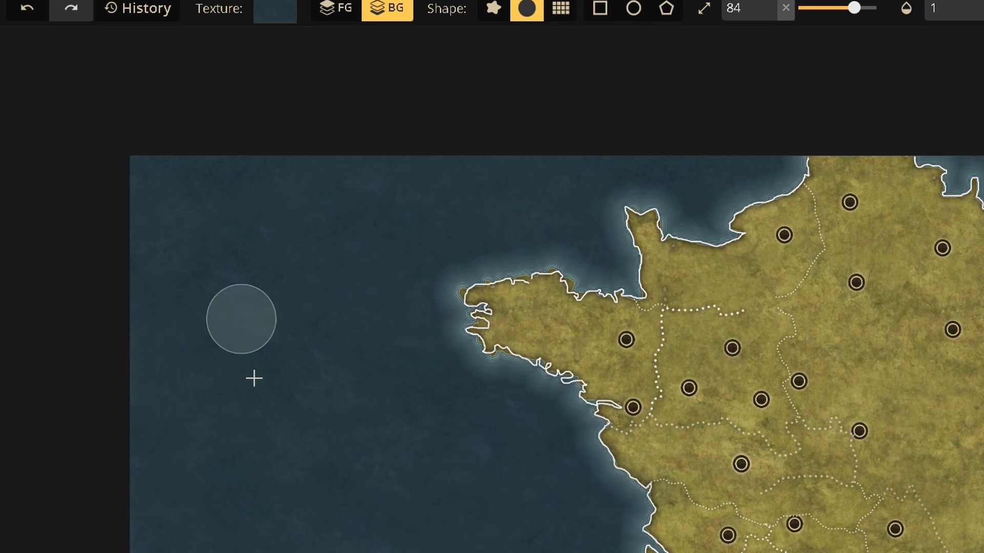
Set up the path tool for roads with the grey colour b9b9b9 and the solid line style.
key("space")
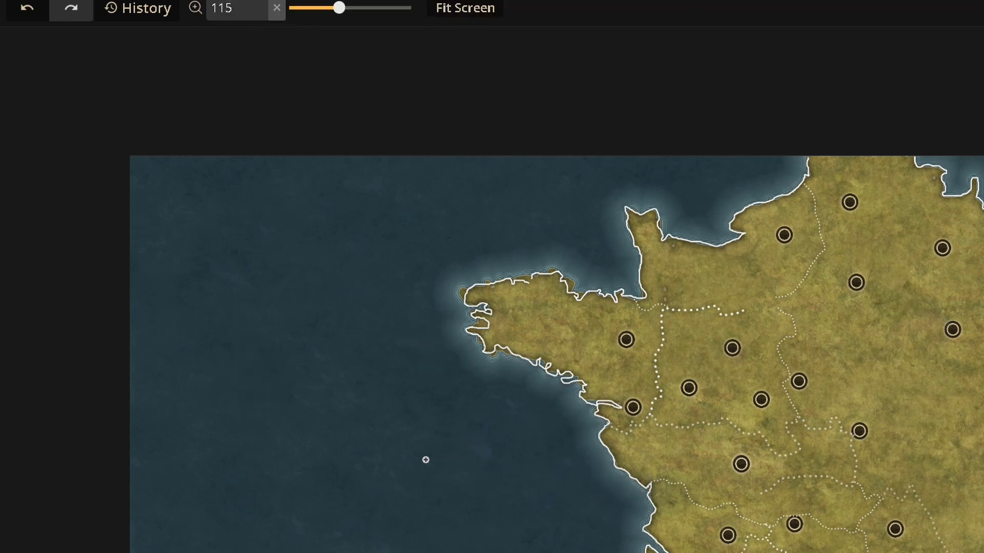
left_click_drag(424, 478, 306, 236)
left_click_drag(340, 200, 359, 316)
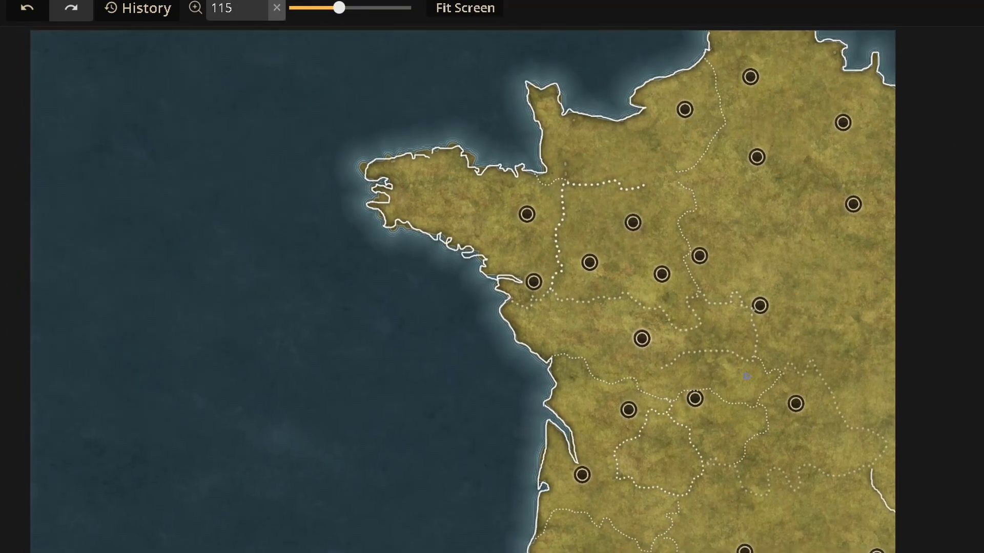
scroll(632, 373, "up", 2)
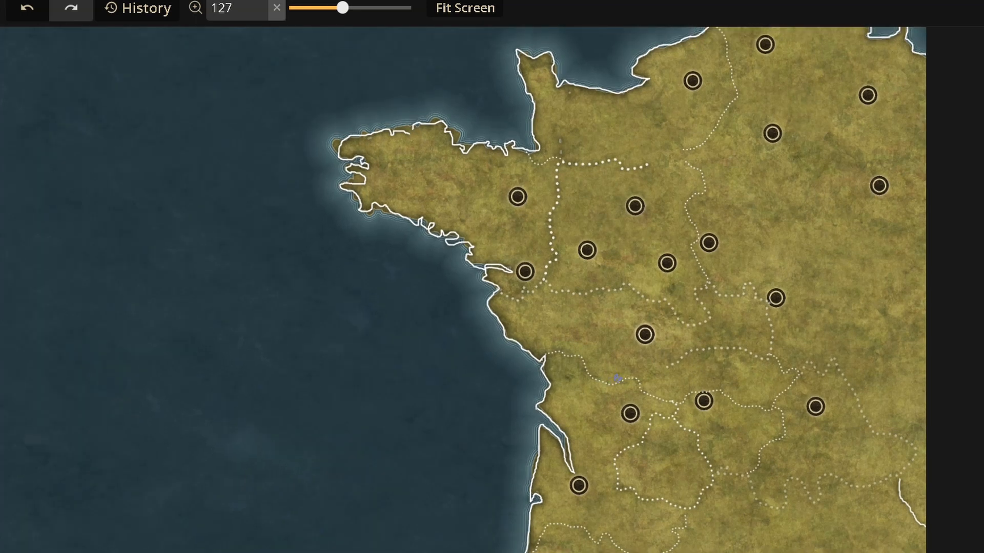
scroll(689, 329, "up", 2)
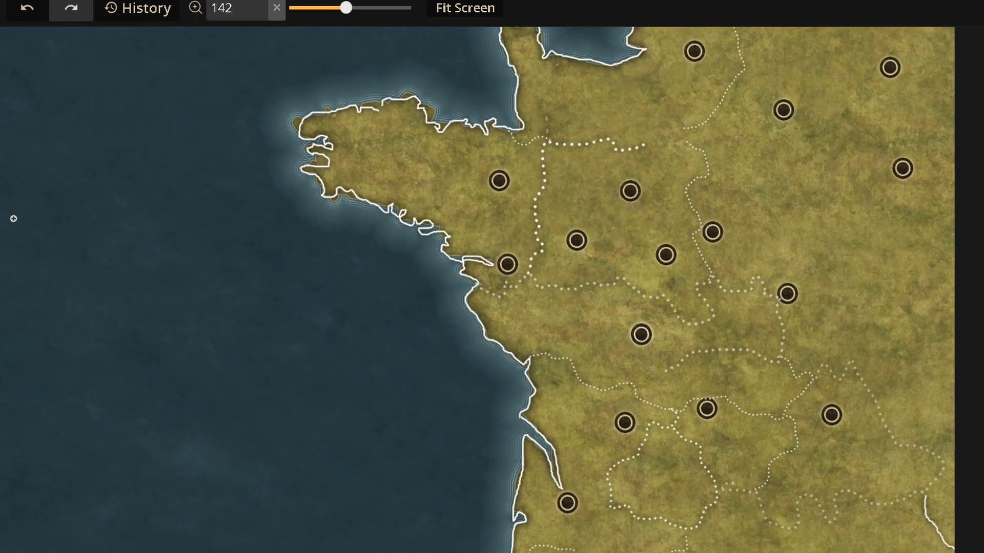
left_click(4, 295)
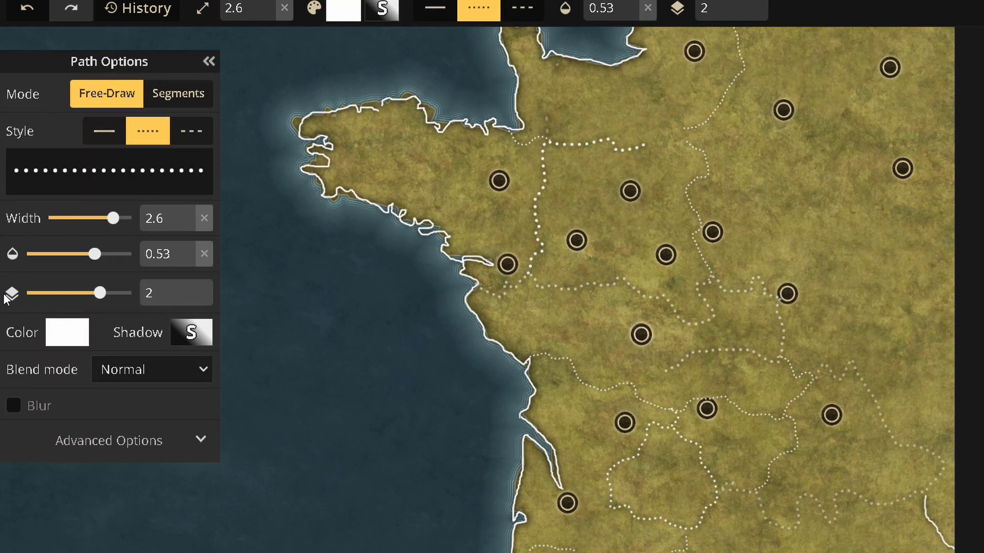
left_click(57, 339)
left_click(262, 459)
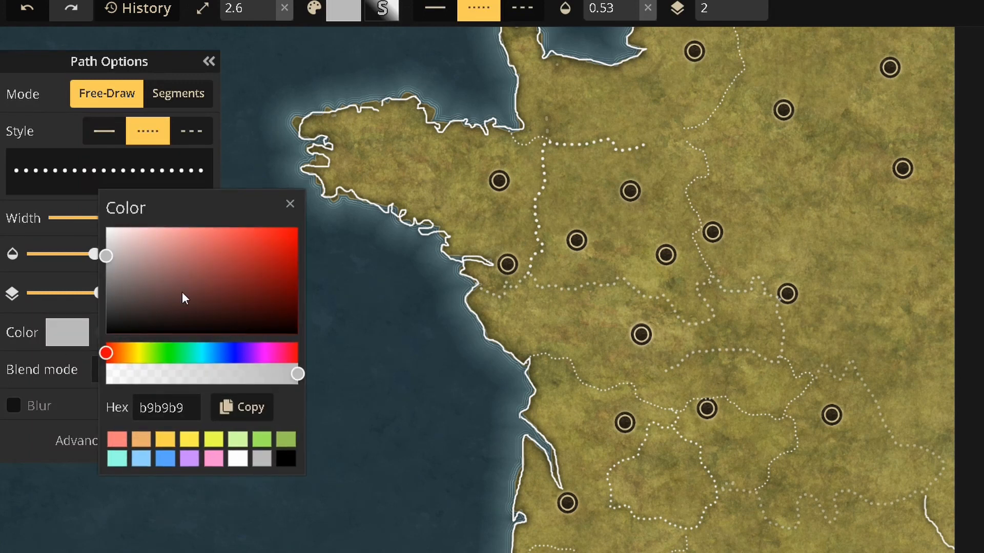
left_click(291, 207)
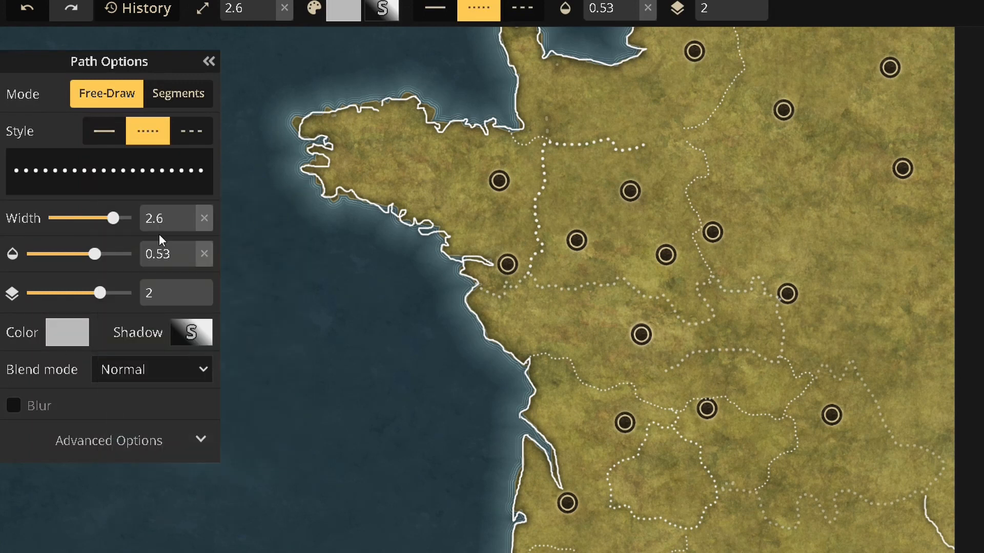
left_click(98, 136)
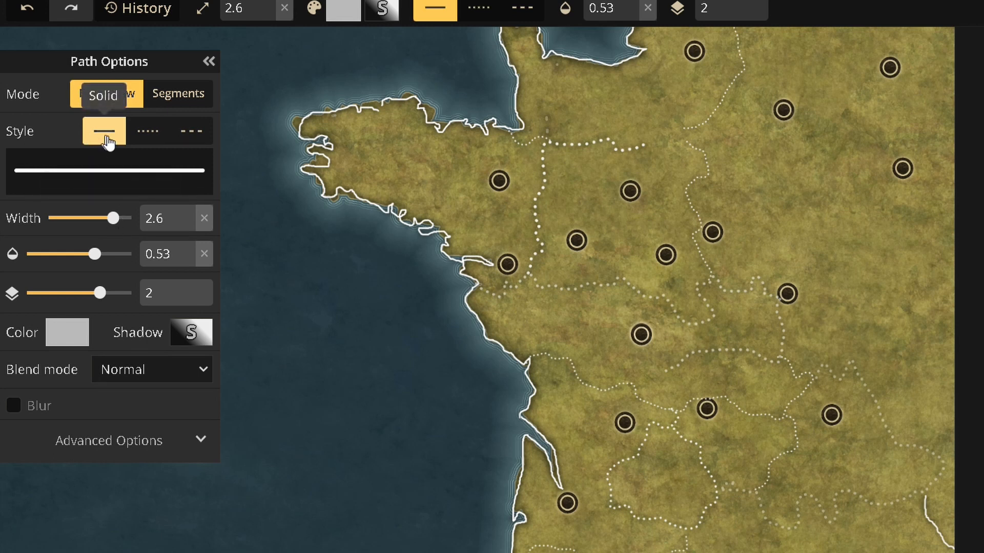
Draw a road from the marker just east of Nantes southeast to the Poitou marker and set its width to 3.9.
left_click_drag(580, 250, 590, 255)
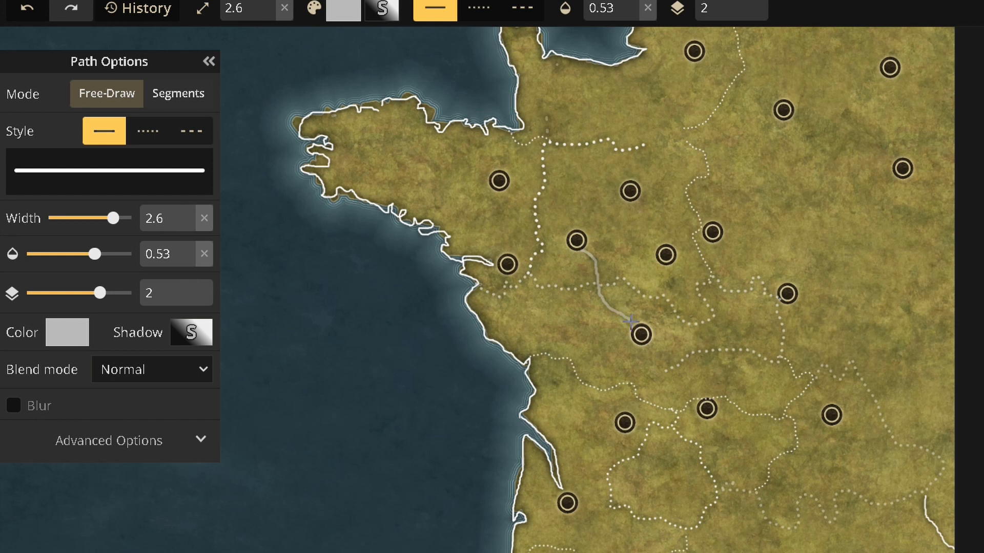
left_click_drag(630, 321, 640, 332)
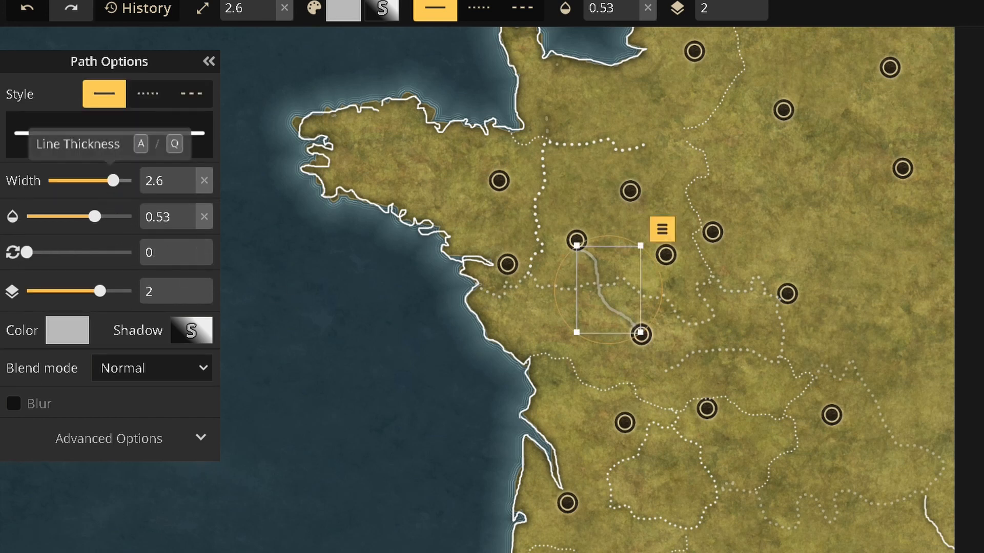
left_click_drag(113, 180, 124, 180)
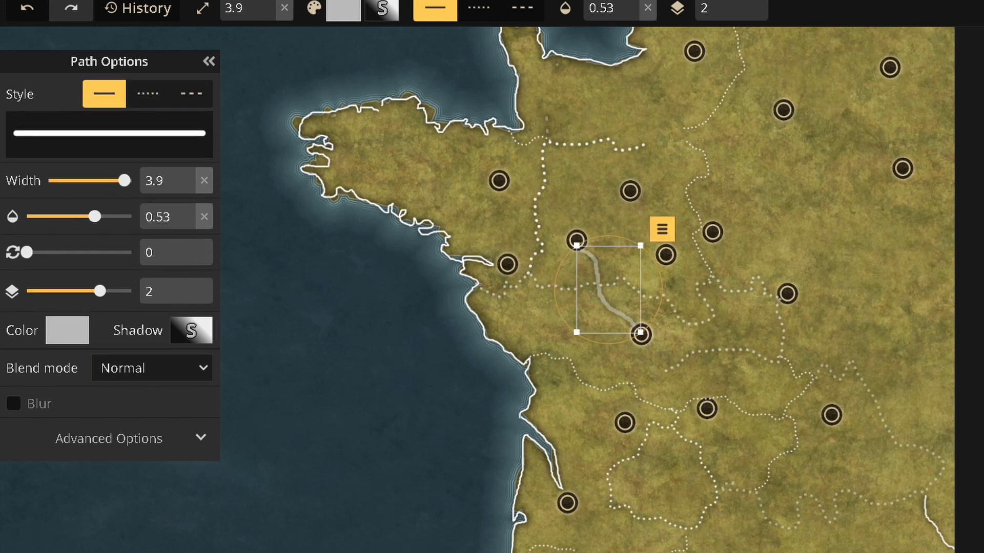
left_click(520, 420)
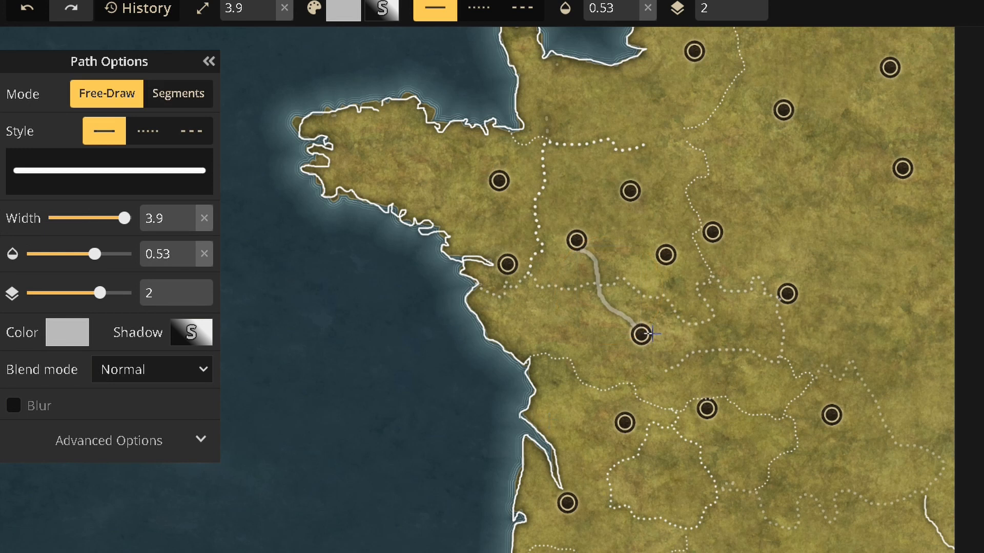
Draw roads from Brittany's northern marker northeast to the coastal Normandy marker, and from Nantes south to the marker at the Gironde estuary.
left_click_drag(504, 181, 517, 177)
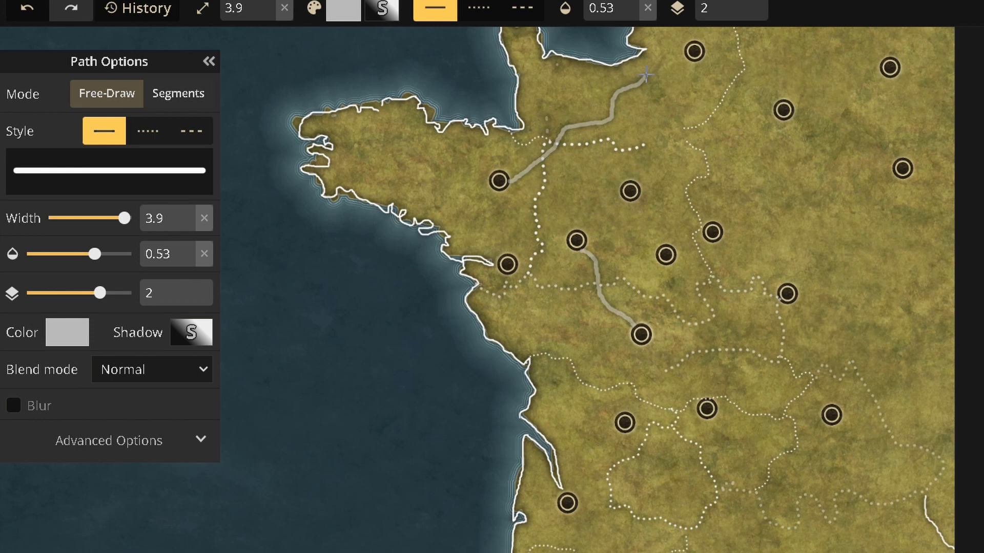
left_click_drag(695, 52, 695, 52)
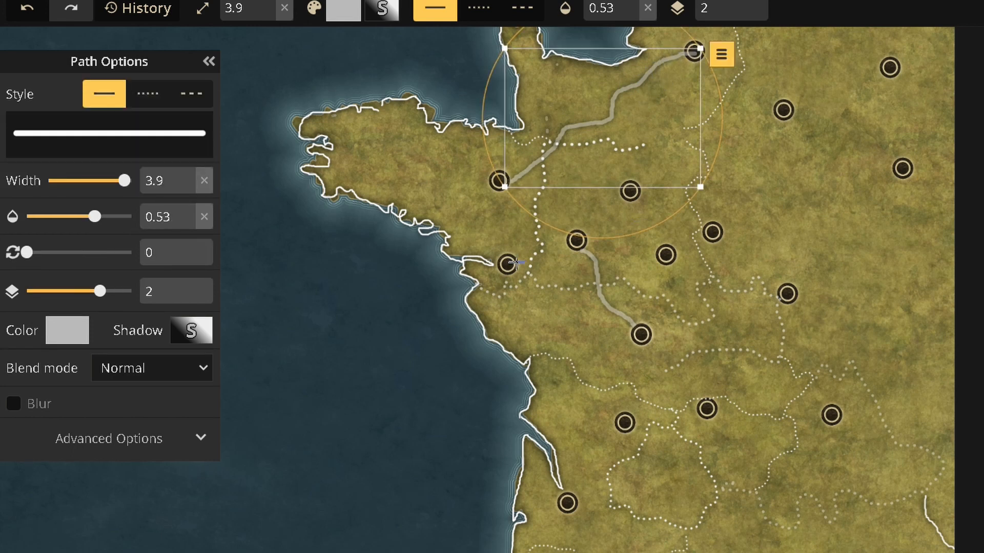
left_click_drag(516, 263, 542, 286)
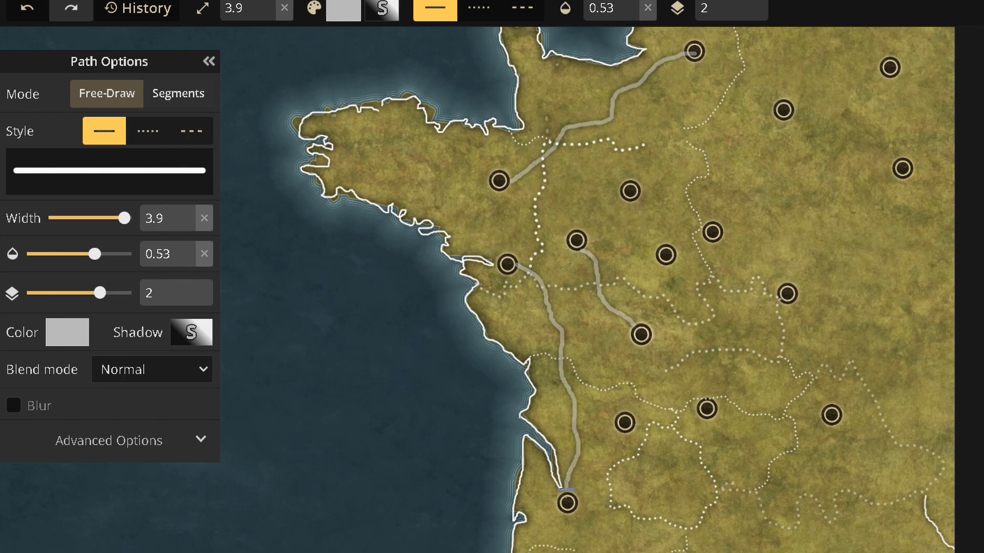
left_click_drag(566, 490, 566, 490)
Draw two roads in central France: one southeast to the marker northeast of Poitou, one linking the two markers near the Auvergne border.
left_click_drag(724, 236, 724, 237)
left_click_drag(777, 286, 778, 288)
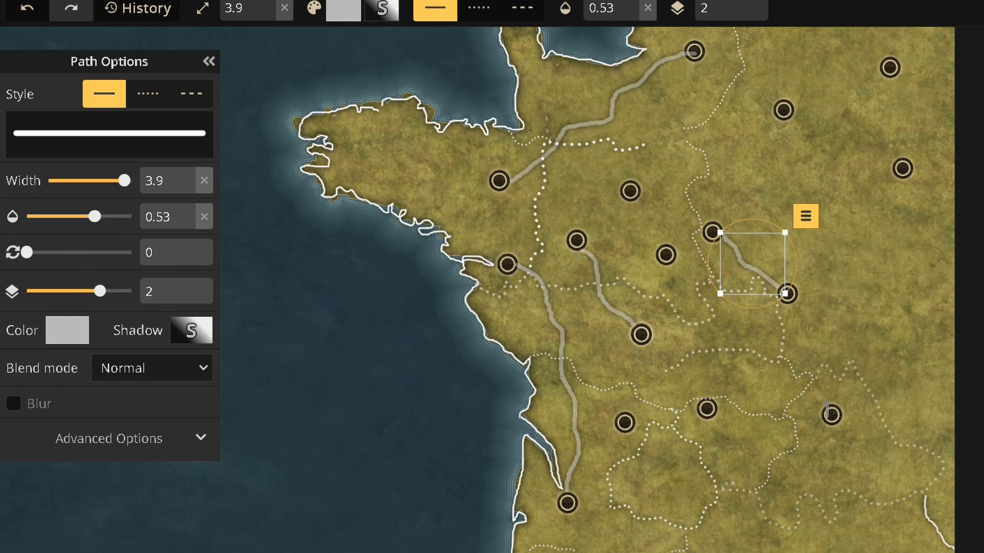
left_click_drag(827, 410, 809, 410)
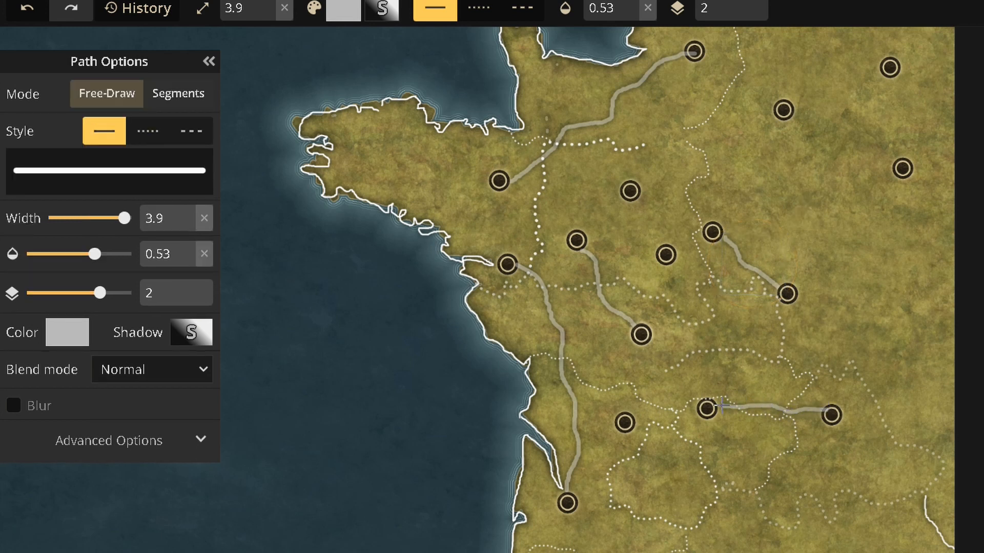
left_click_drag(714, 408, 712, 408)
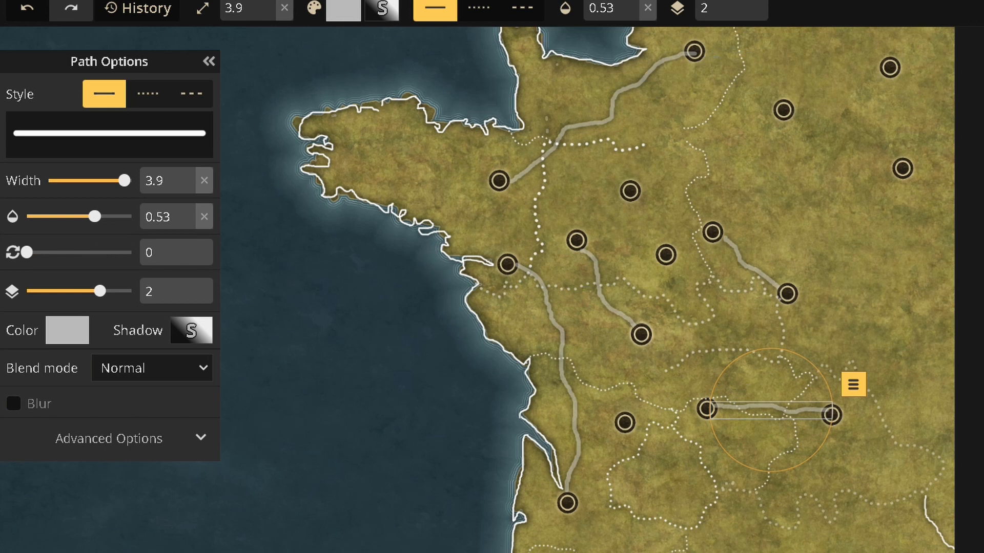
Draw a road from the coastal Normandy marker southeast across the dotted border to the nearest inland marker.
left_click_drag(698, 53, 722, 62)
left_click_drag(780, 107, 782, 109)
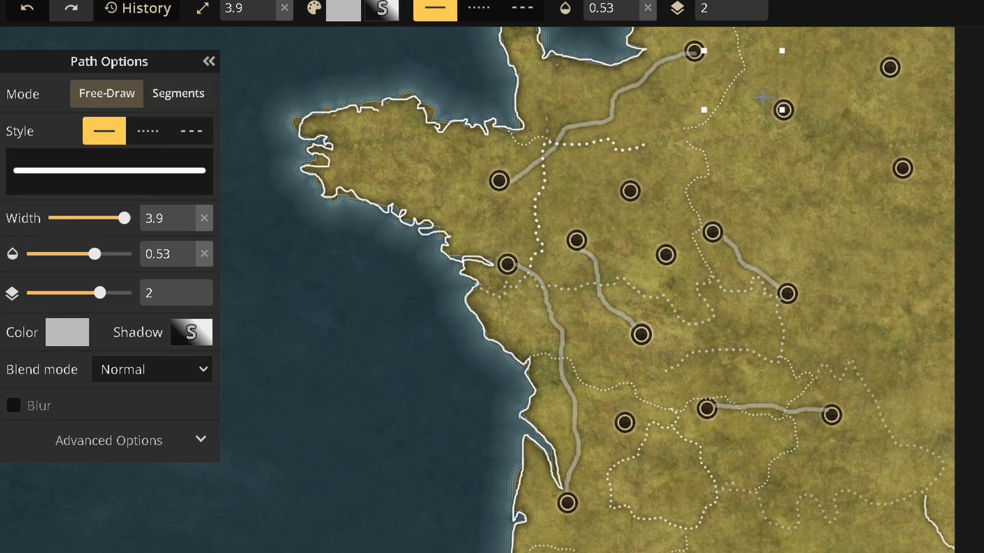
key("Escape")
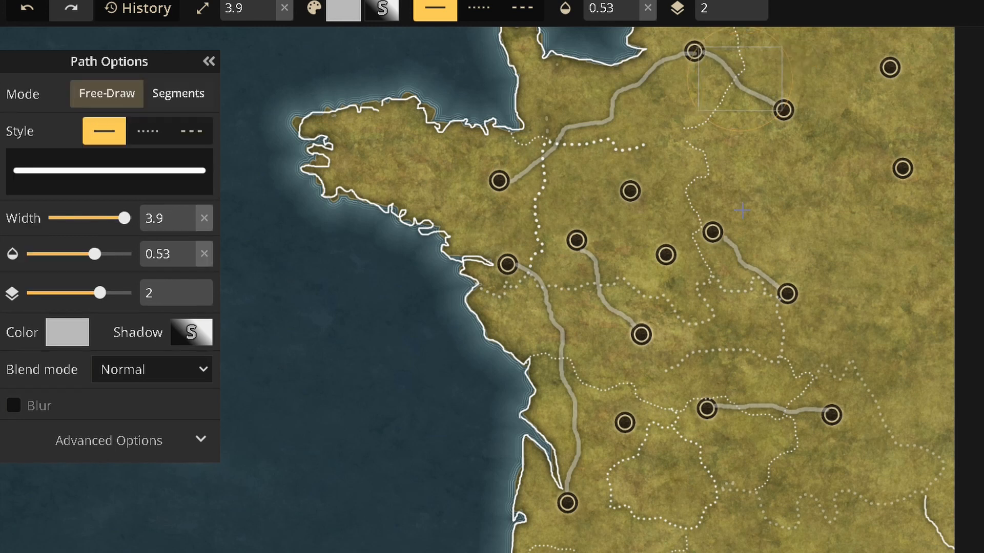
Raise the coastal Normandy city marker to layer 3 so it sits above the road ends.
scroll(694, 47, "up", 3)
scroll(695, 47, "up", 3)
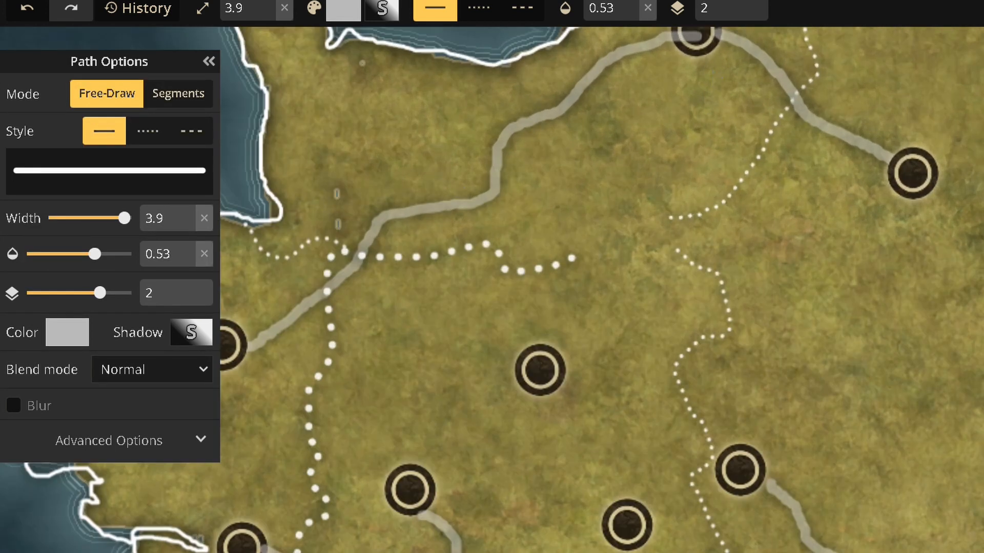
key("space")
left_click_drag(694, 47, 671, 166)
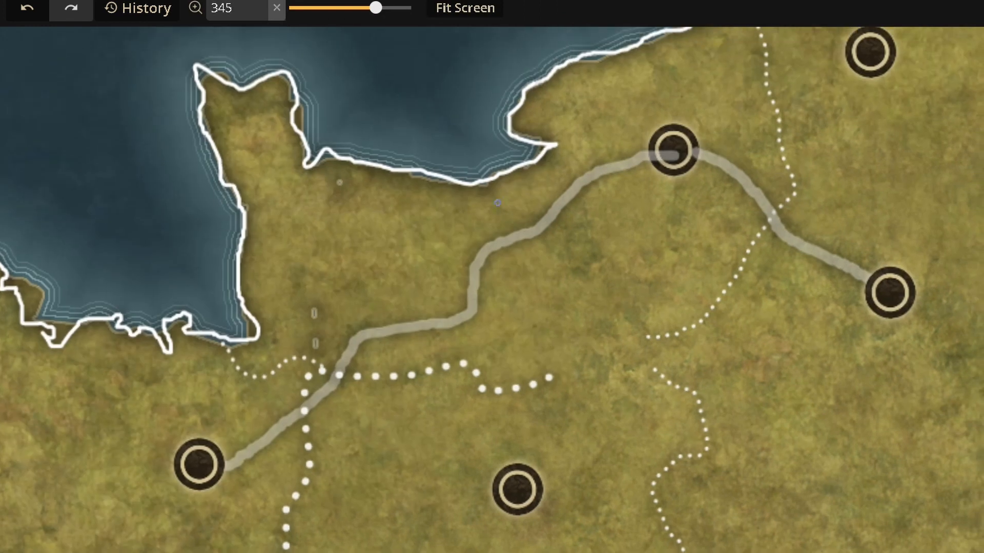
left_click(688, 153)
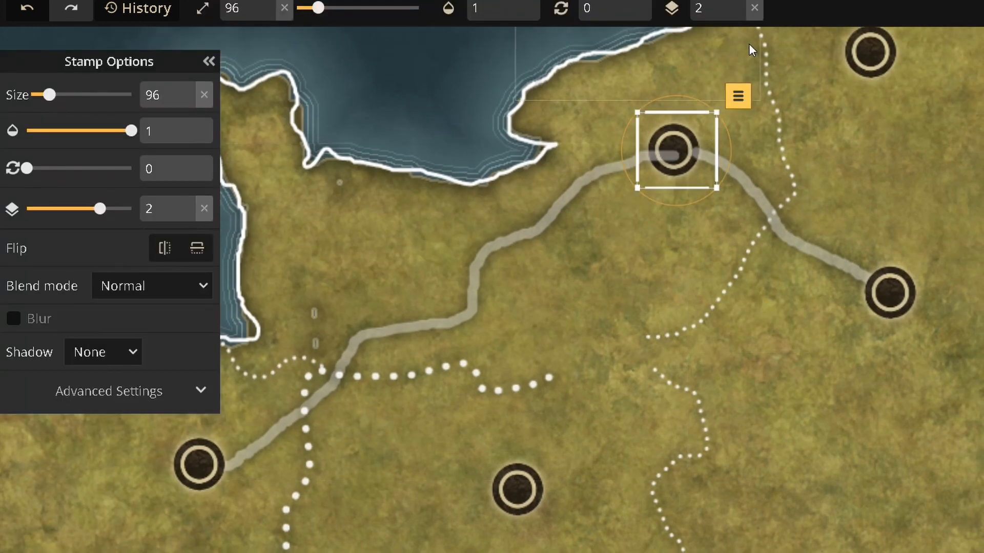
left_click(740, 8)
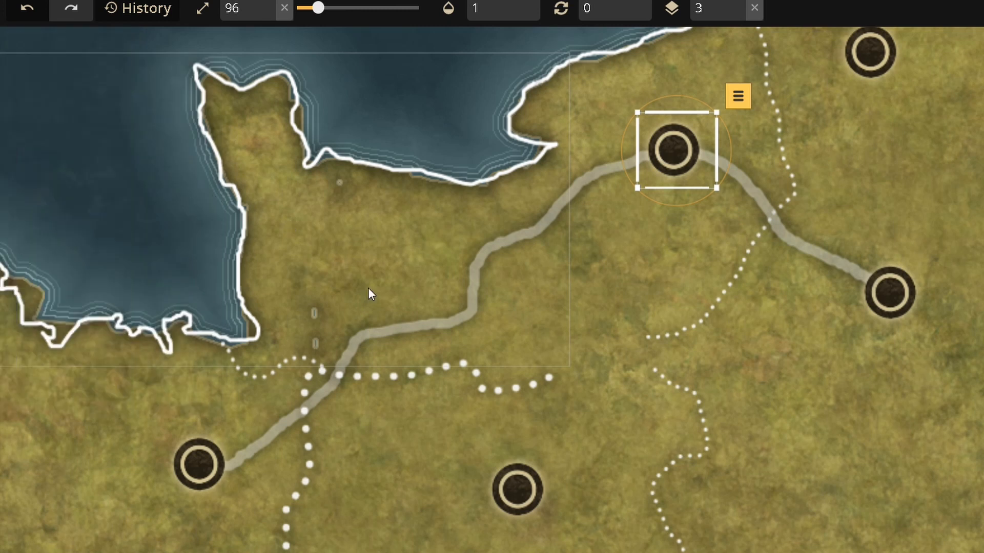
Pick the tan ribbon banner stamp from the Fantasy World Decorations in the stamp catalog.
scroll(361, 333, "down", 4)
key("space")
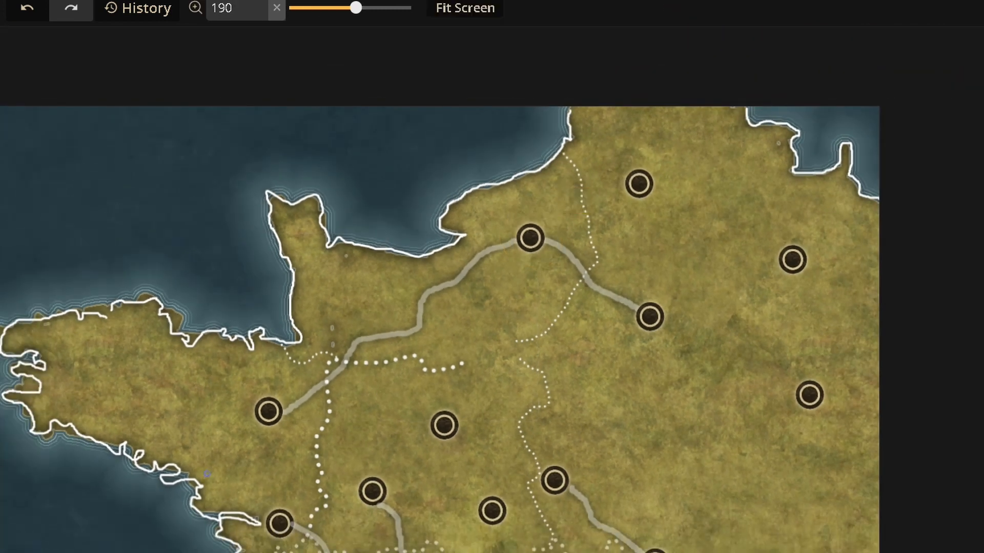
left_click_drag(484, 497, 469, 356)
left_click(4, 158)
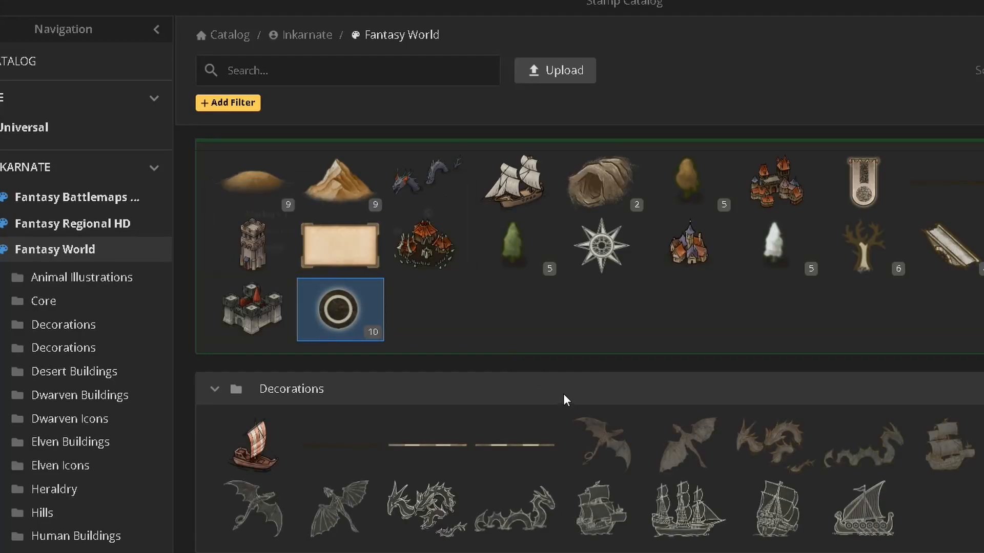
scroll(564, 396, "down", 5)
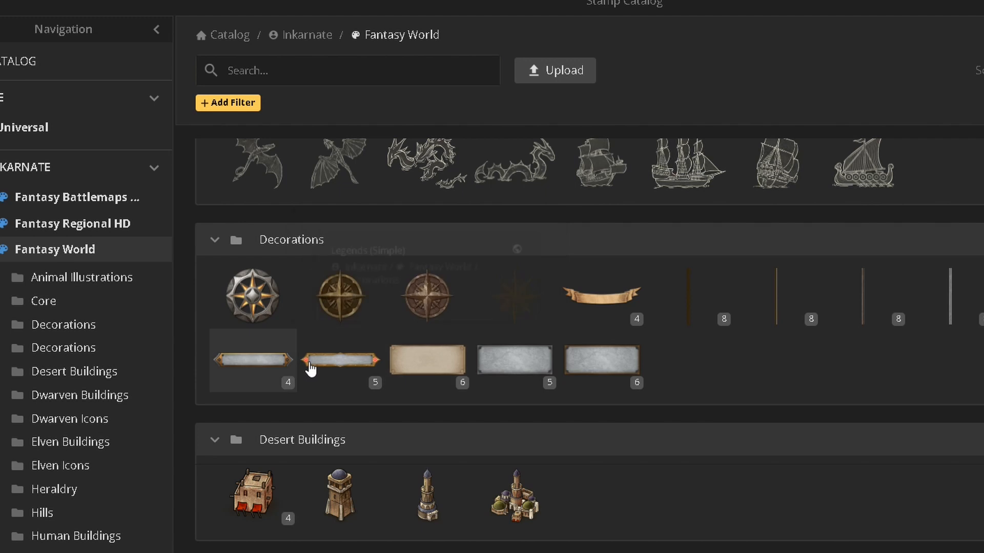
scroll(534, 400, "down", 5)
scroll(528, 407, "up", 5)
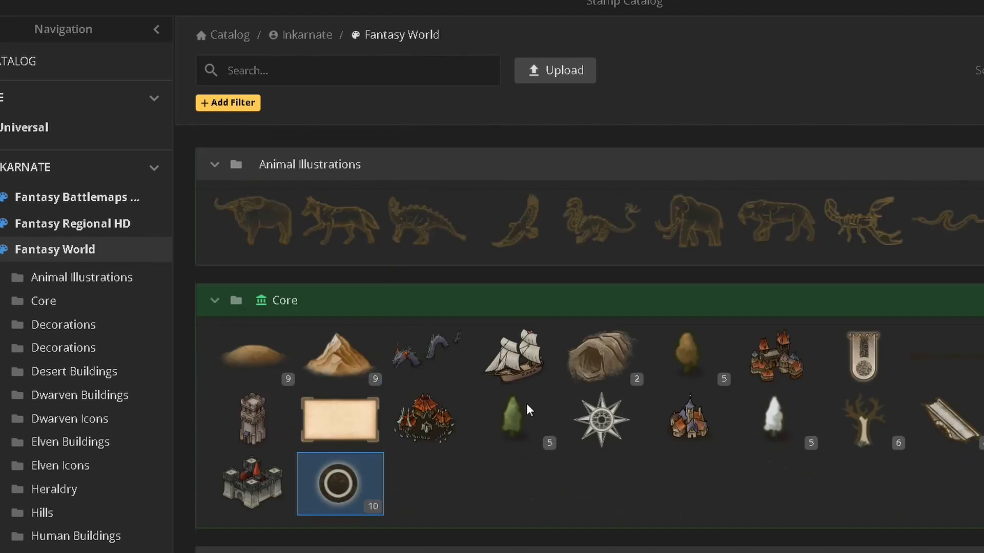
scroll(526, 415, "down", 5)
scroll(527, 415, "down", 20)
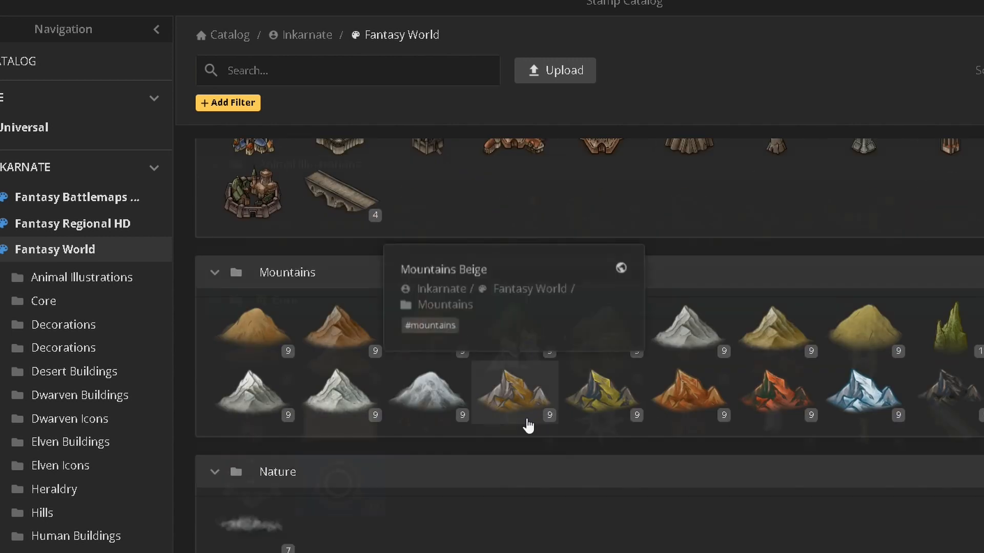
scroll(527, 418, "up", 20)
scroll(604, 465, "down", 8)
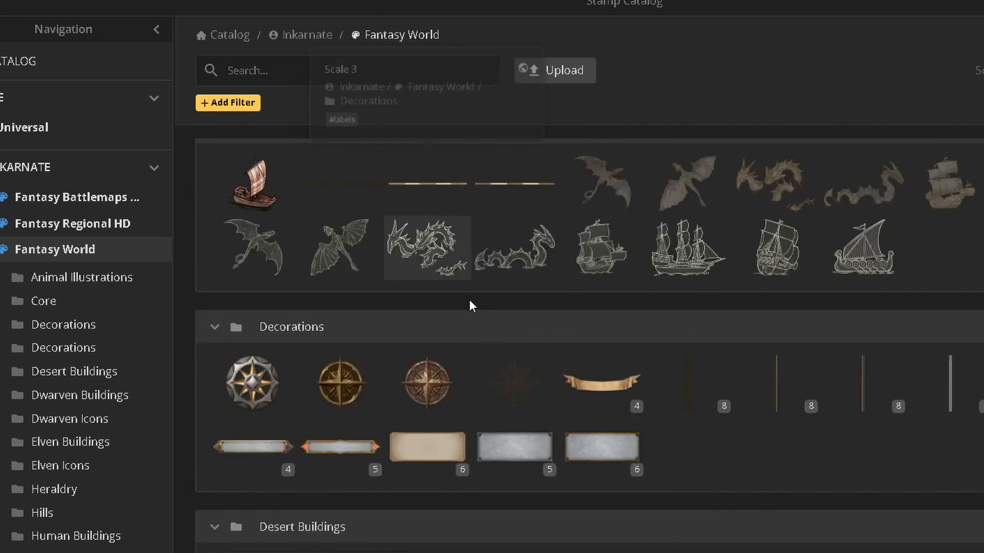
left_click(588, 389)
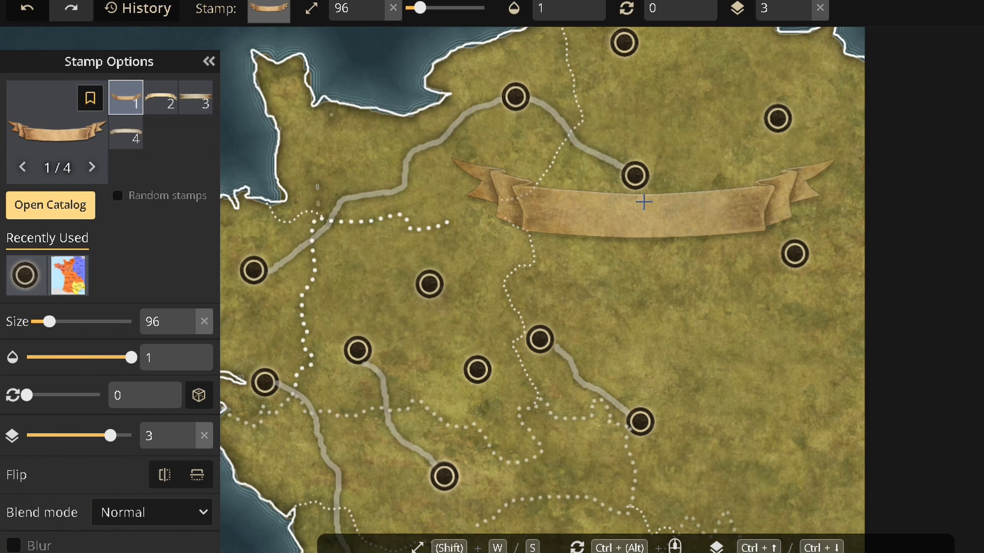
Place the ribbon banner just below the inland marker at the end of the Normandy road and scale it to size 34.
left_click(643, 201)
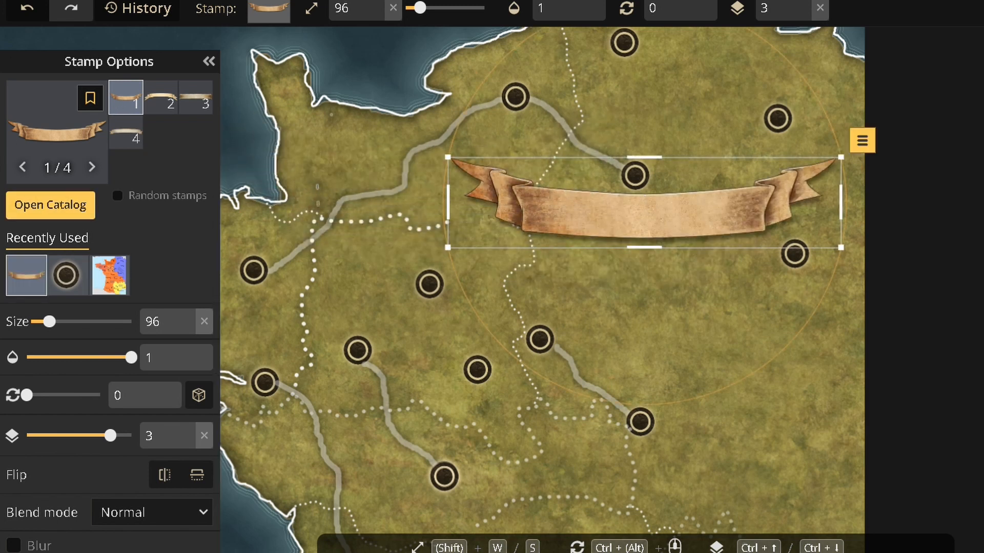
left_click(470, 158)
left_click_drag(438, 162, 635, 201)
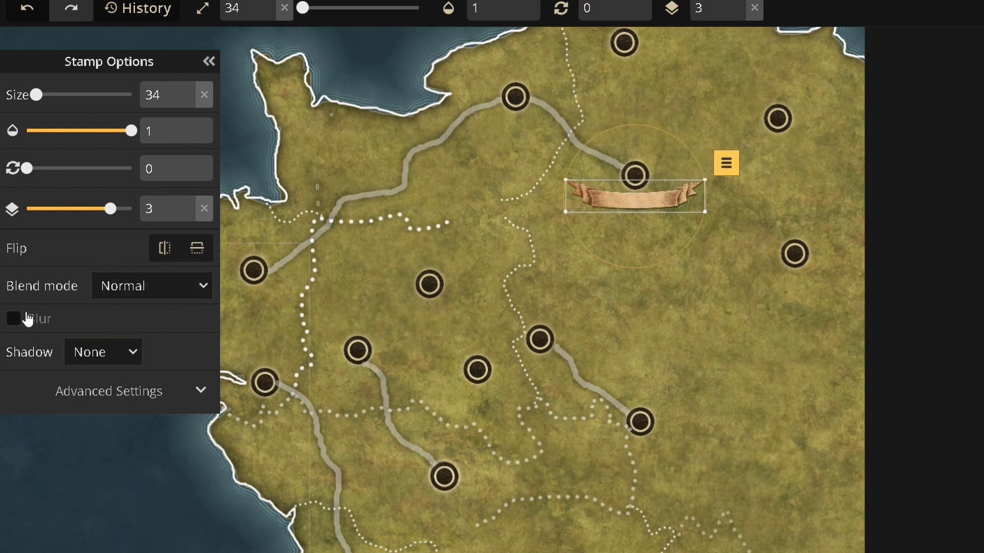
Add a text label reading "Paris" on the ribbon banner.
key("t")
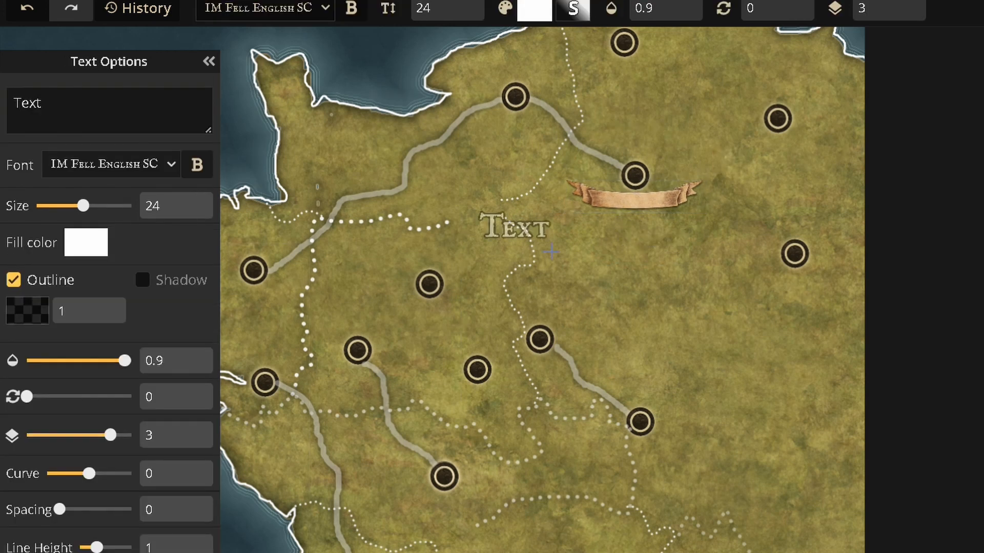
left_click(633, 200)
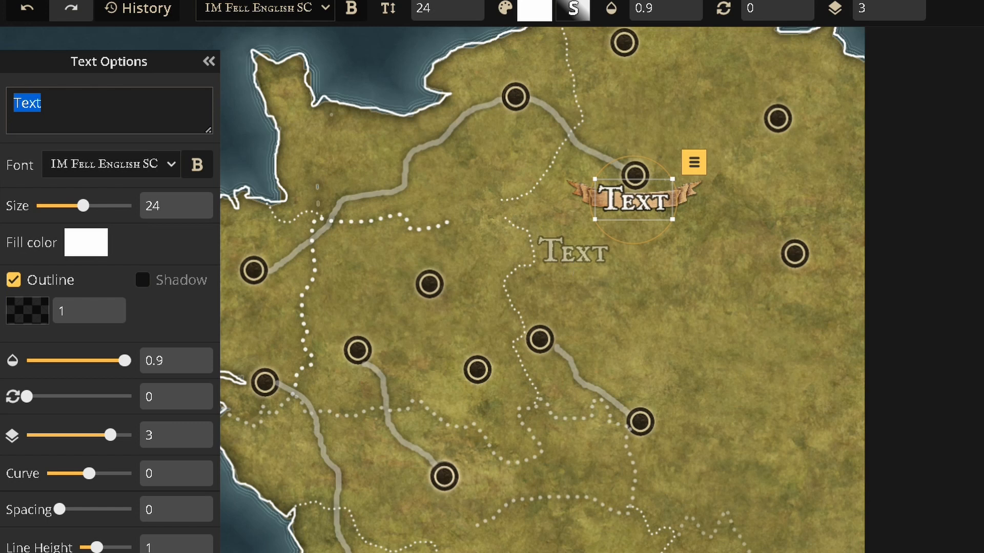
left_click(63, 123)
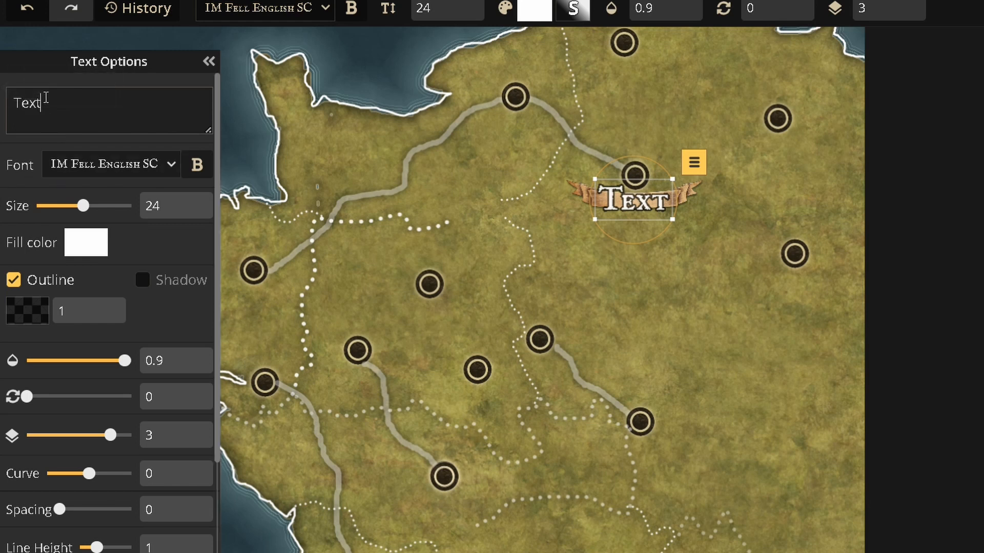
key("BackSpace")
key("BackSpace")
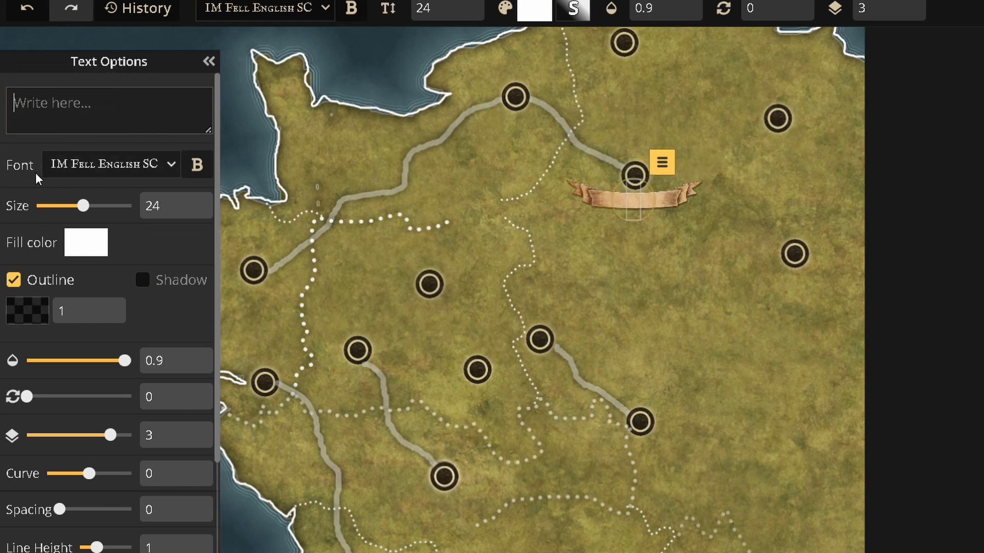
type("Paris")
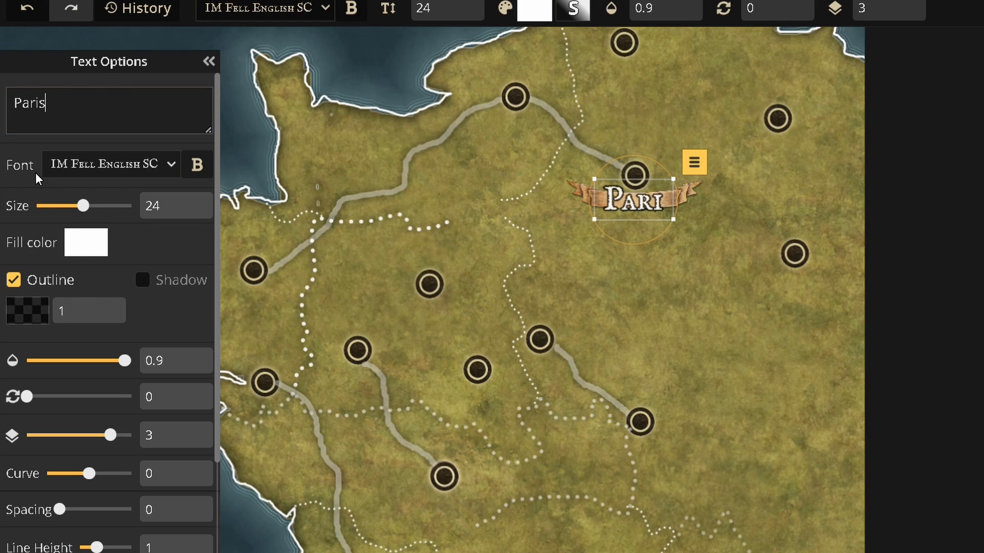
Shrink the Paris label to size 13, then enlarge the banner to size 35 and align it behind the text.
scroll(599, 229, "up", 2)
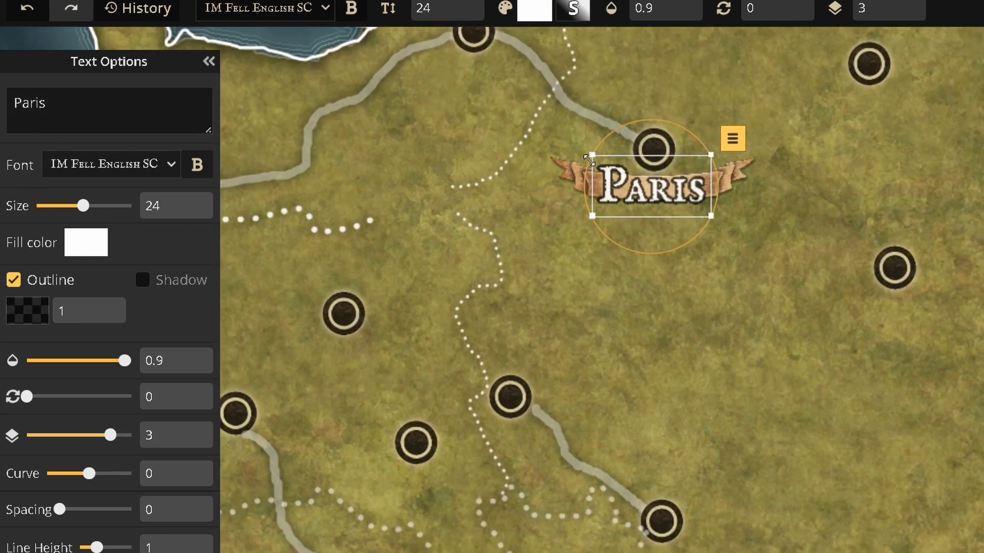
left_click_drag(592, 156, 650, 192)
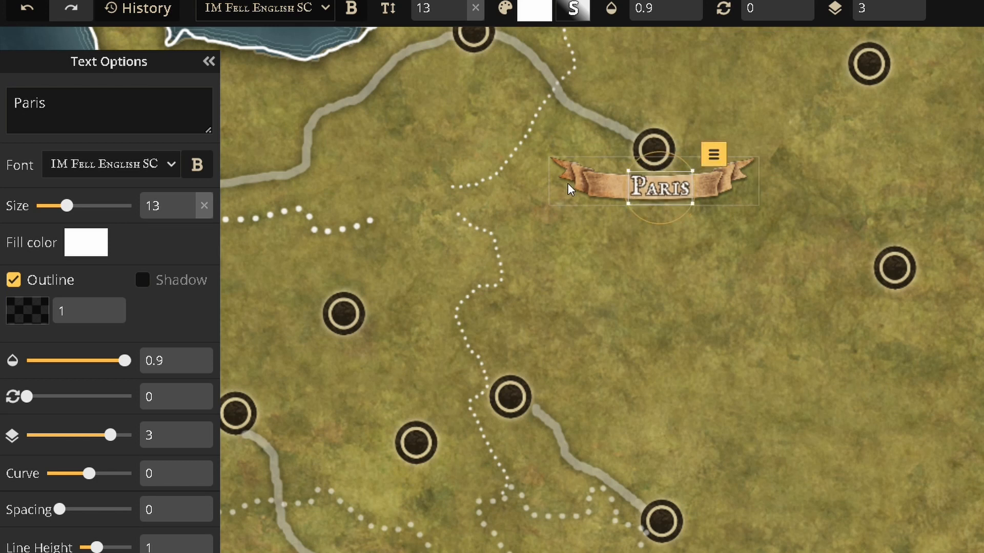
left_click(659, 203)
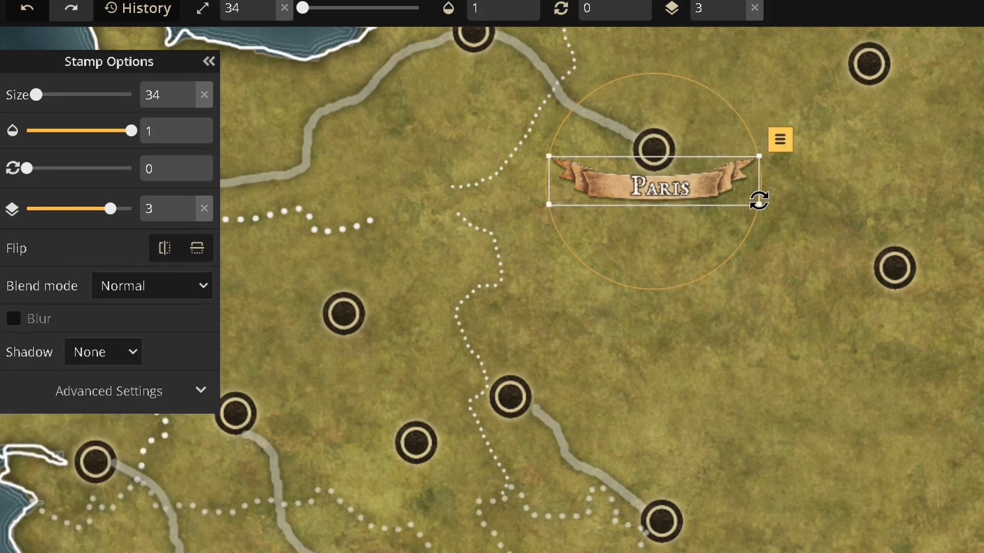
mouse_move(756, 203)
left_mouse_down()
mouse_move(734, 201)
mouse_move(767, 207)
left_mouse_up()
left_click_drag(631, 194, 631, 190)
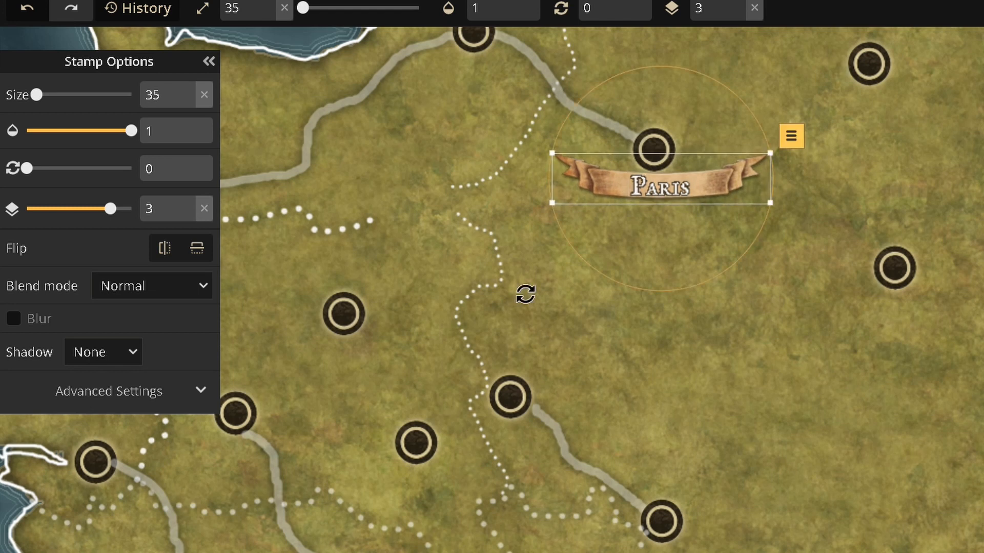
left_click(1, 239)
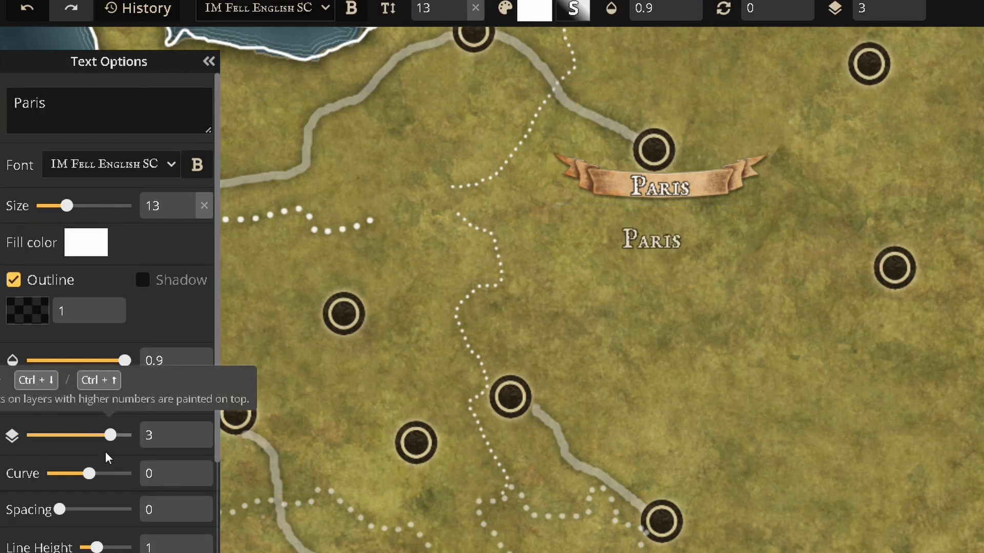
mouse_move(90, 475)
left_mouse_down()
mouse_move(81, 480)
mouse_move(95, 480)
left_mouse_up()
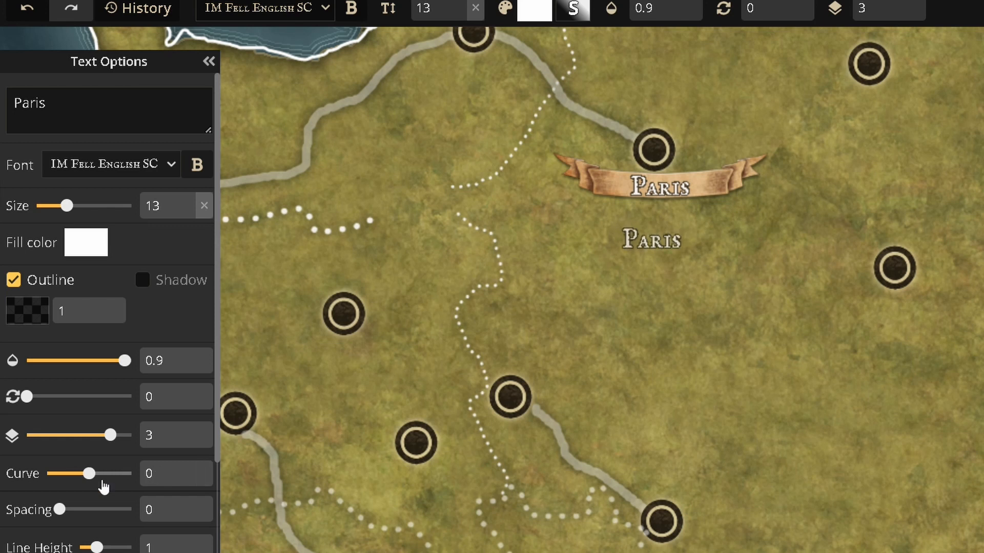
left_click(1, 154)
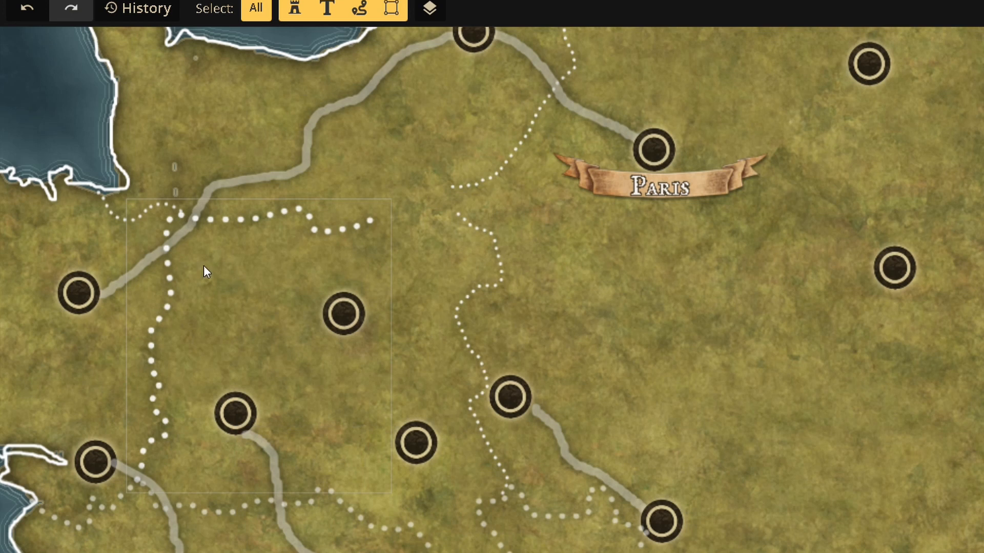
Add a text label reading "NORMANDY" on the dotted border west of Paris.
key("t")
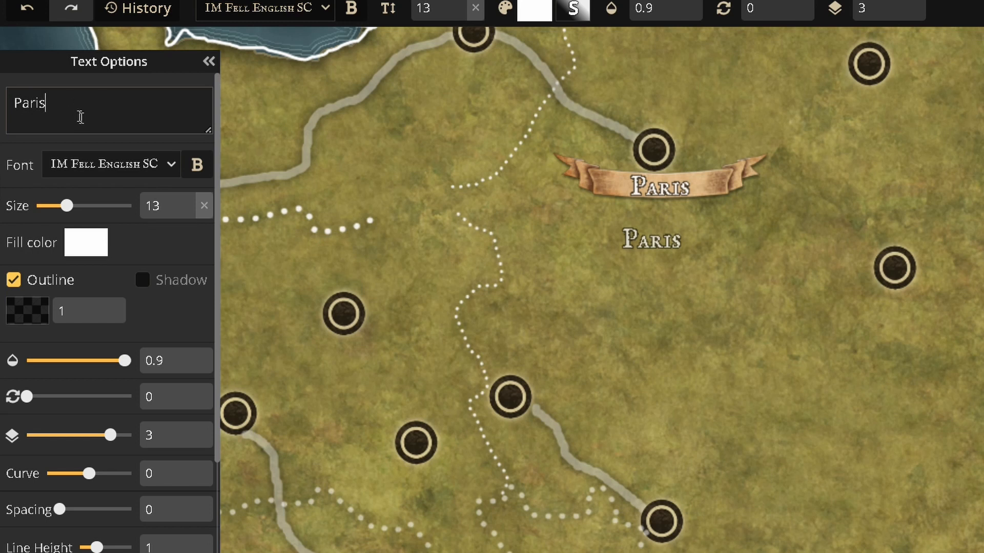
key("BackSpace")
key("BackSpace")
key("BackSpace")
key("BackSpace")
key("BackSpace")
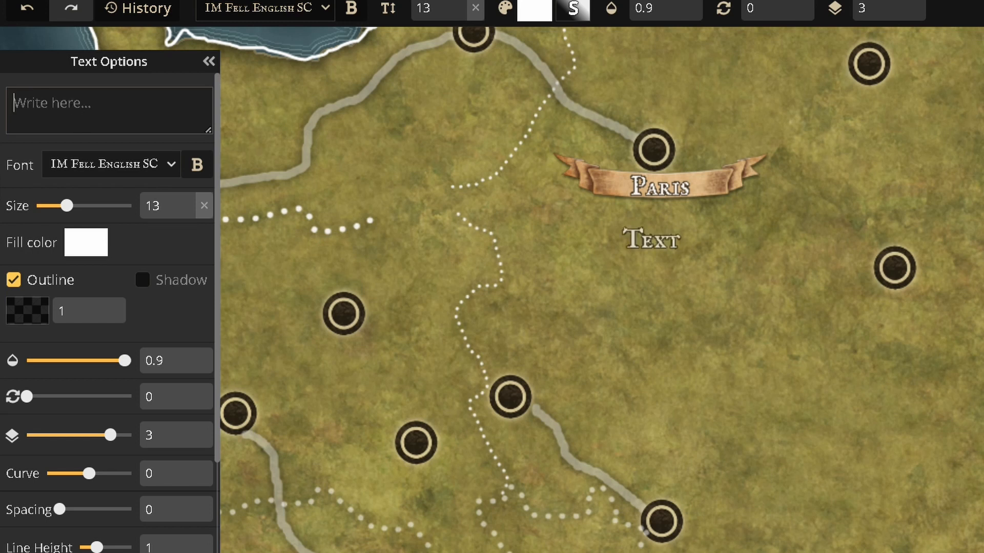
type("N")
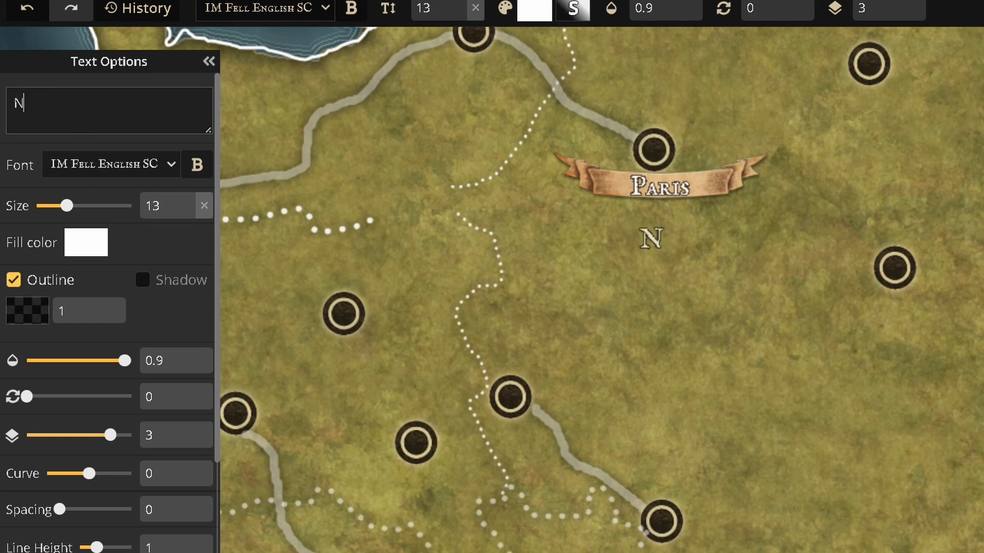
type("ORMAND")
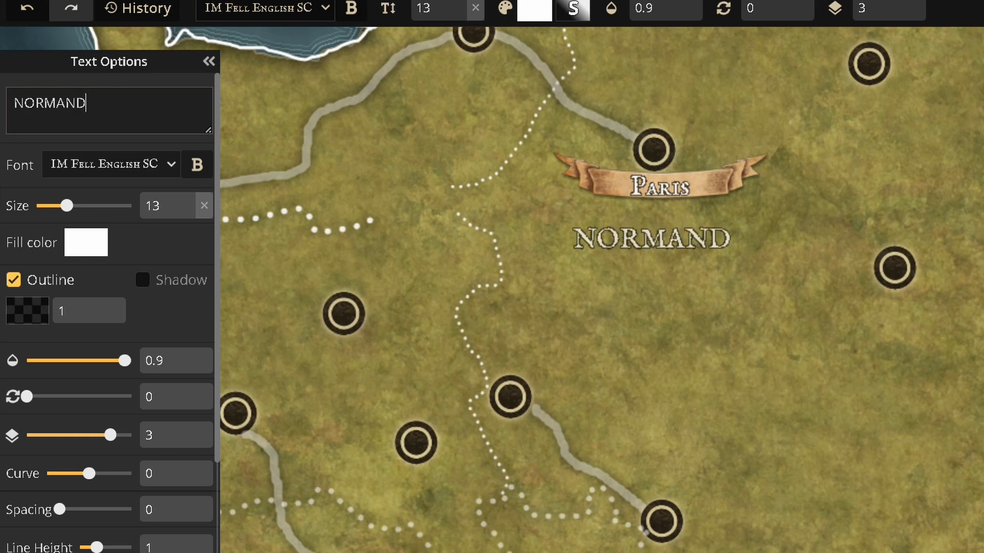
type("Y")
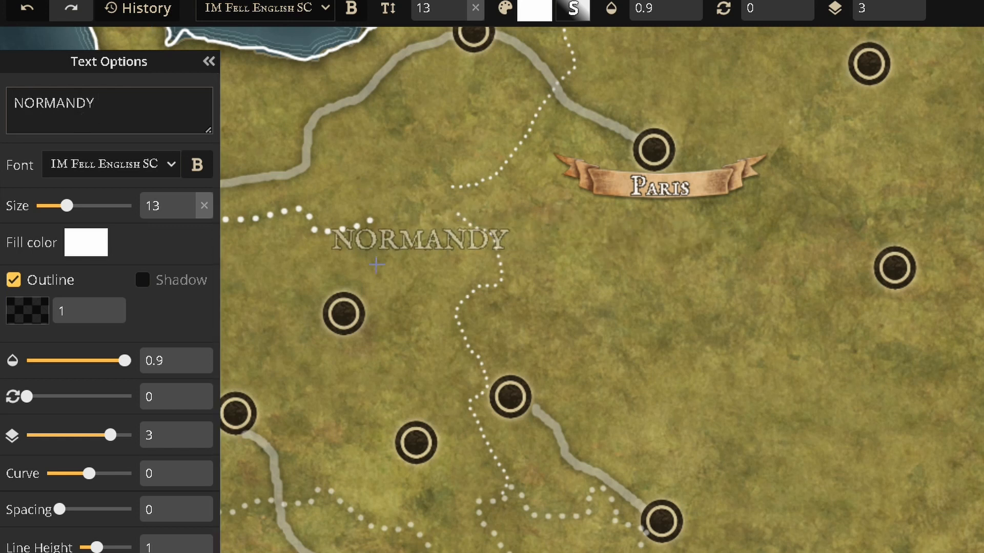
left_click(330, 221)
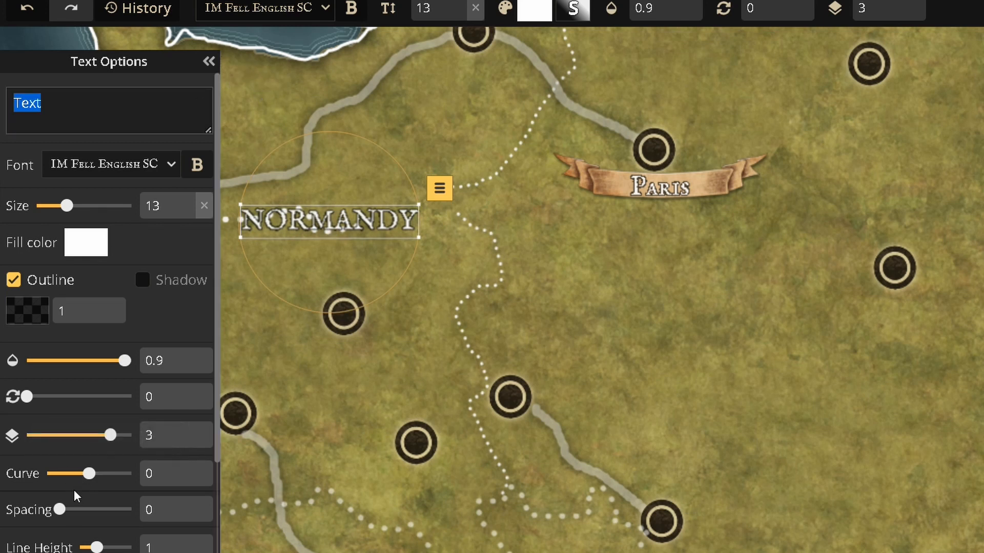
Curve the NORMANDY label by 31 and change its fill color to black.
left_click_drag(89, 474, 93, 474)
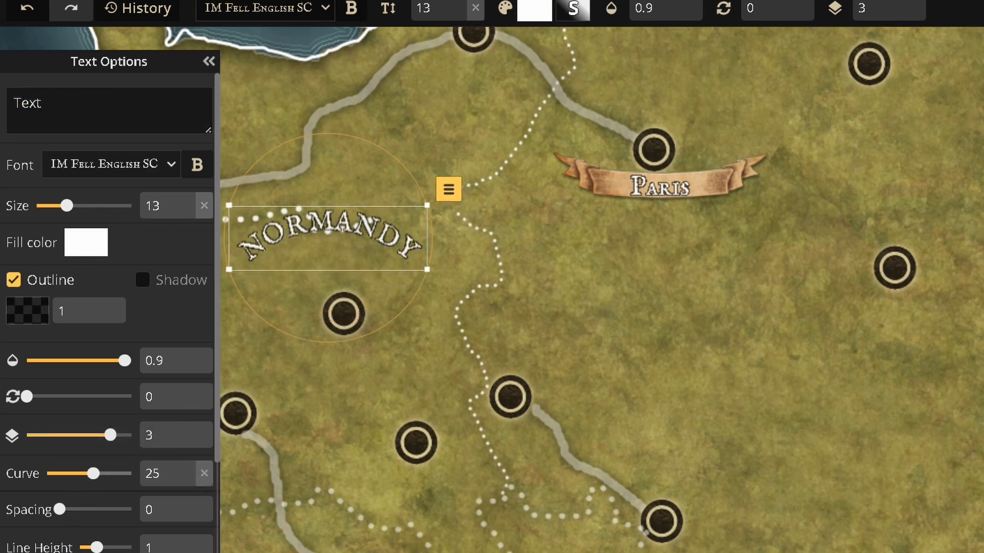
left_click(86, 243)
left_click(304, 368)
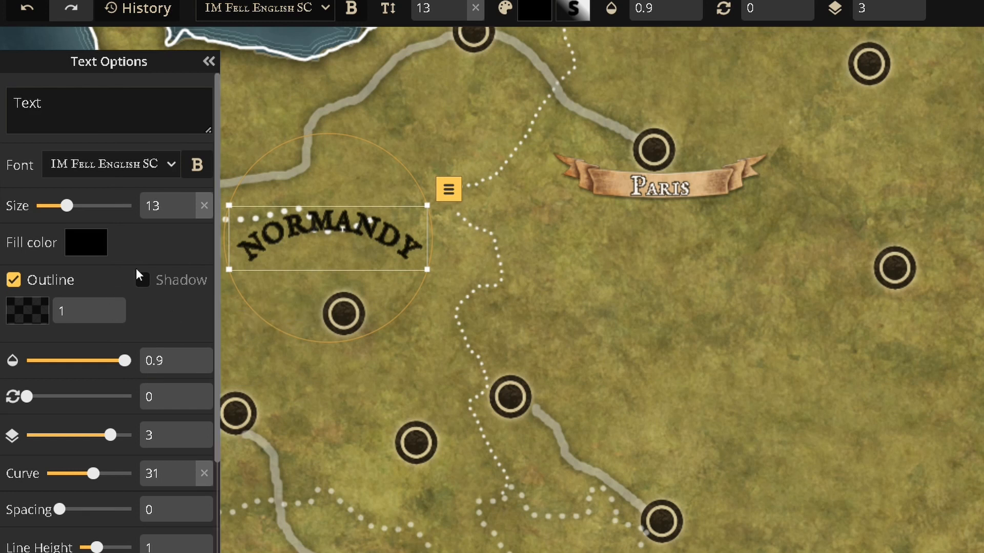
Lower the NORMANDY label's opacity to 0.6 and enlarge it to size 22.
left_click(86, 373)
mouse_move(86, 373)
left_mouse_down()
mouse_move(137, 369)
mouse_move(101, 375)
left_mouse_up()
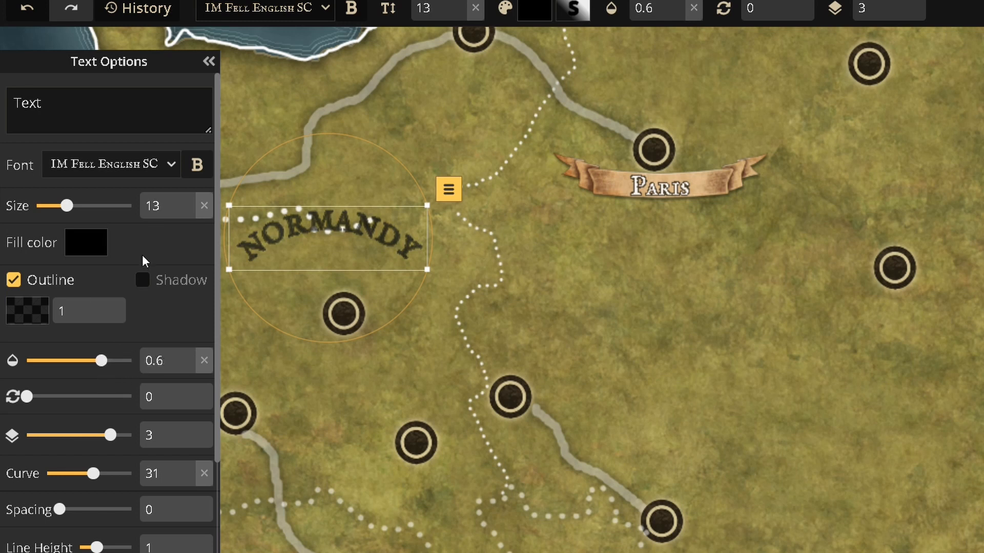
left_click_drag(71, 217, 79, 217)
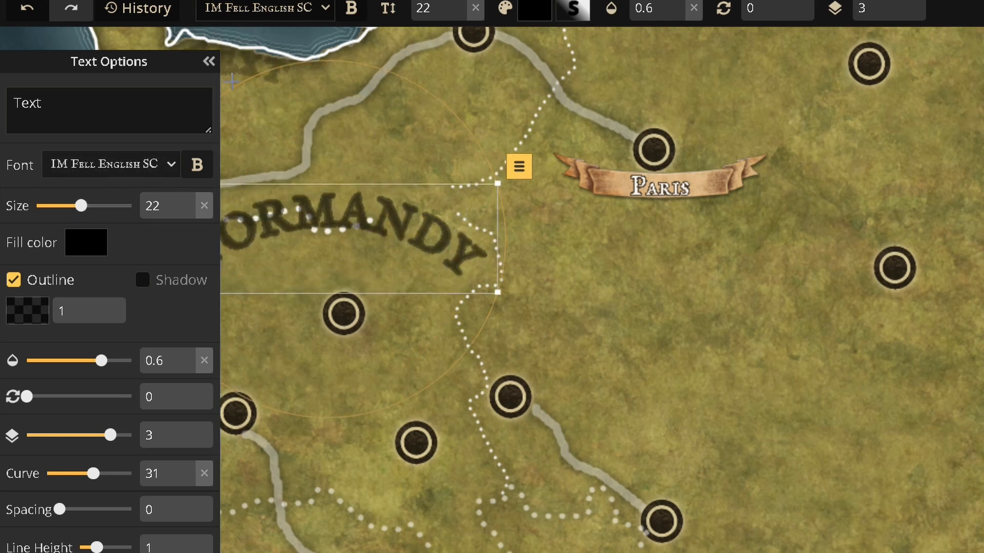
left_click(208, 61)
left_click(16, 47)
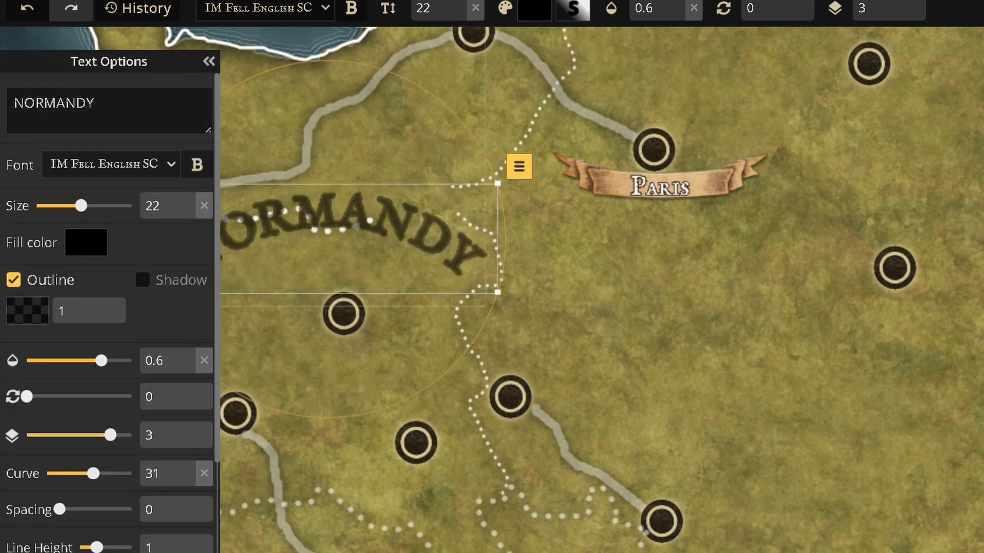
Turn on the shadow for the NORMANDY label.
scroll(55, 488, "down", 2)
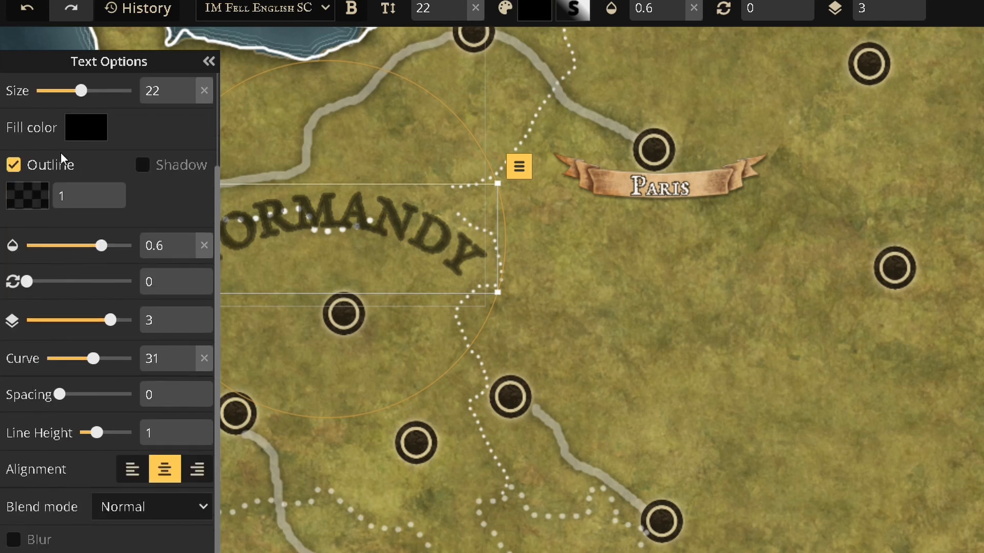
scroll(88, 292, "up", 2)
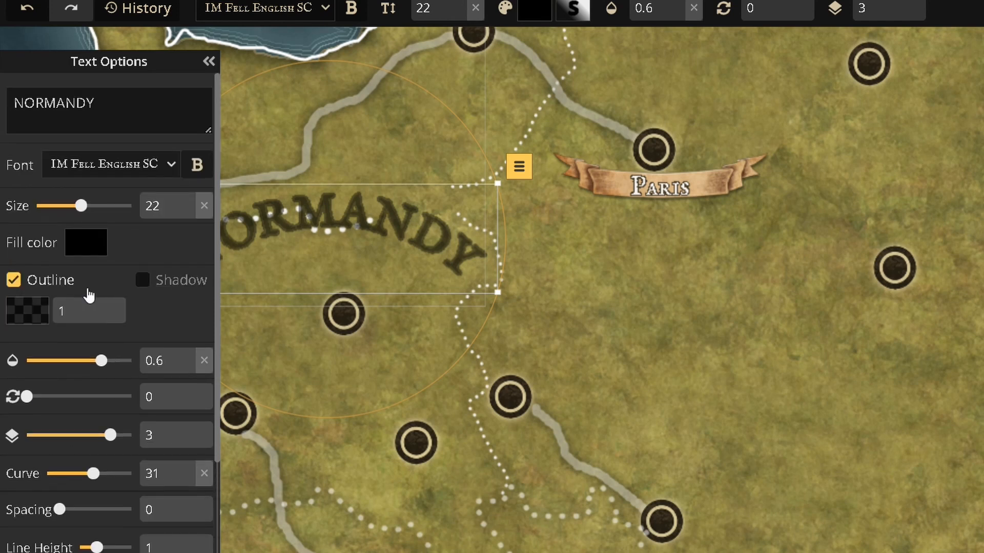
left_click(142, 280)
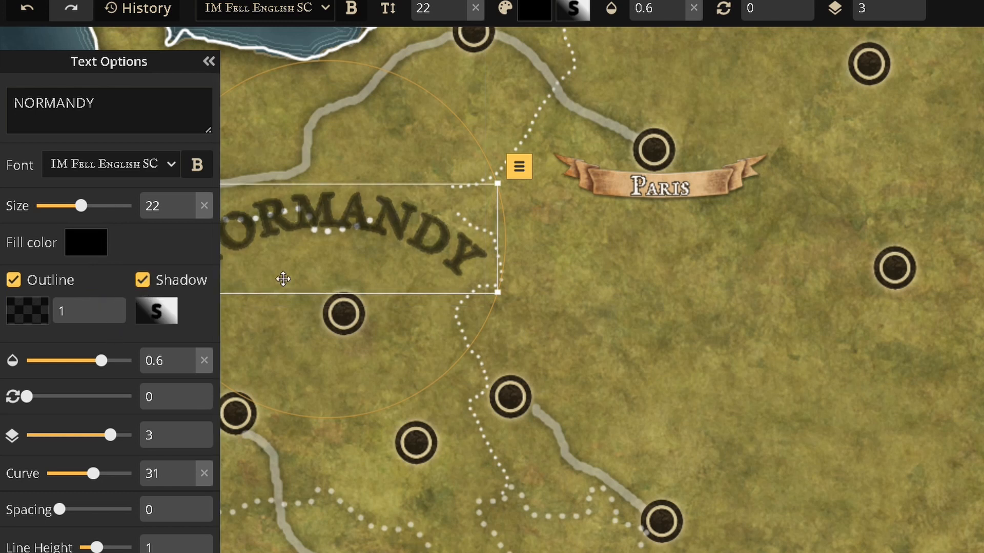
Turn off the shadow and outline on the NORMANDY label and deselect it.
left_click(141, 279)
left_click(13, 280)
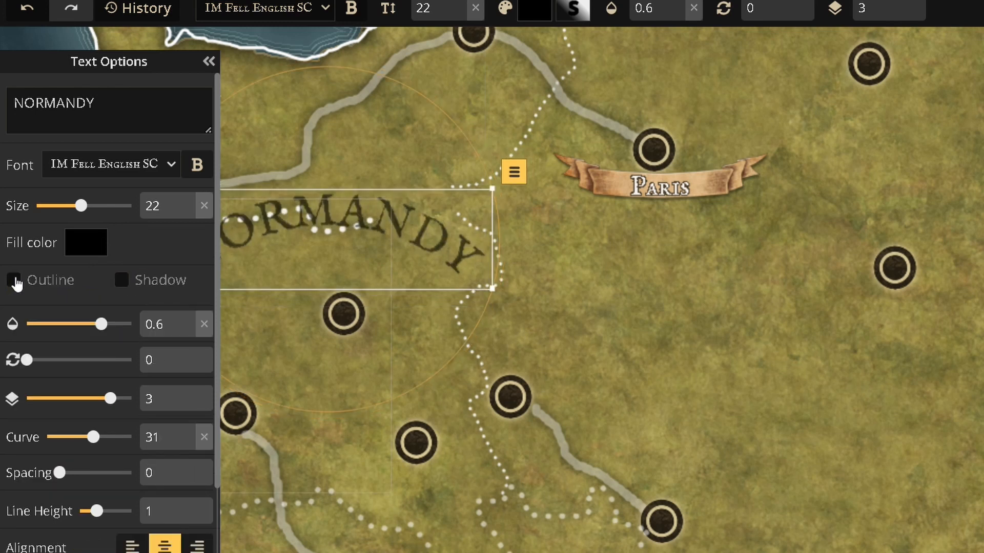
left_click(14, 279)
left_click(13, 280)
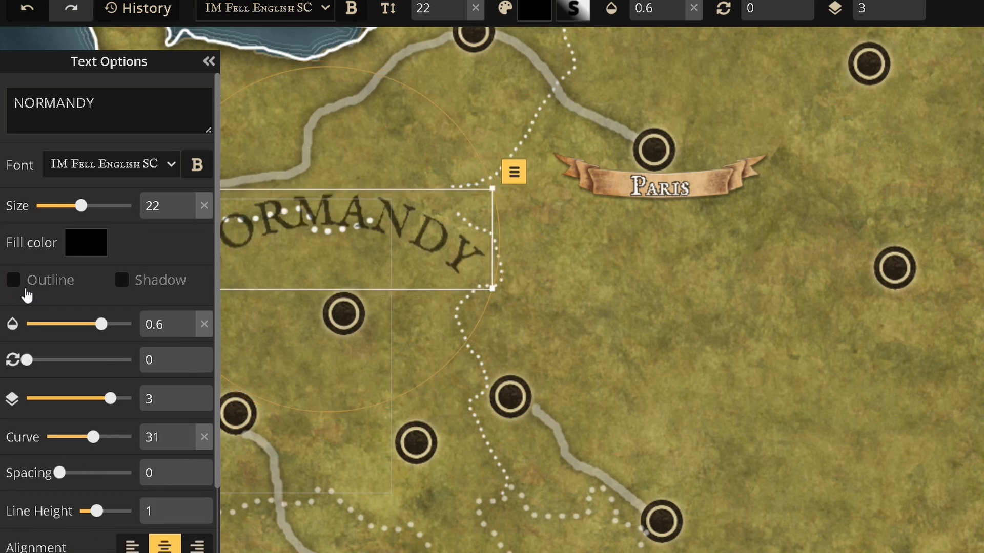
left_click(208, 61)
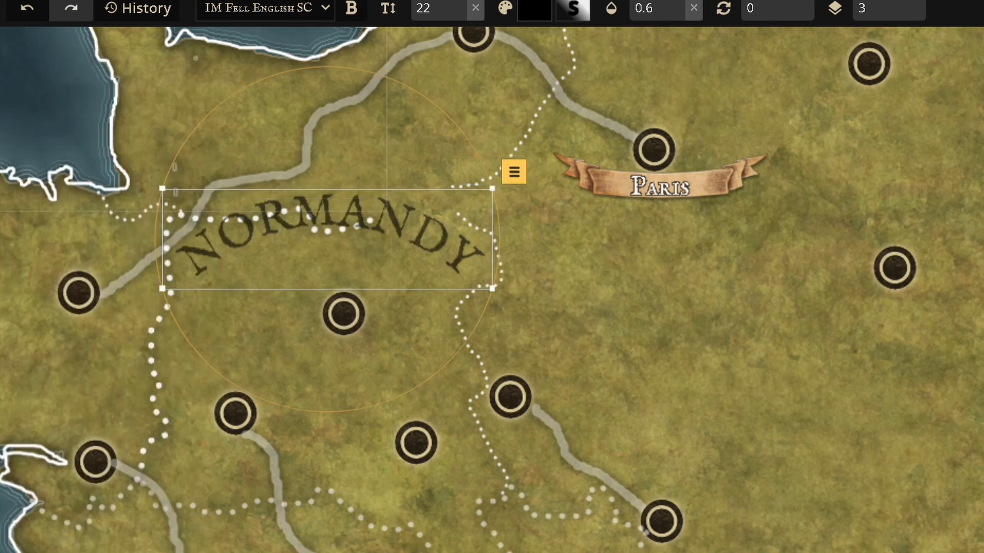
left_click(269, 359)
Move the NORMANDY label north, off the dotted border and just below the northern coast.
scroll(271, 366, "down", 5)
scroll(302, 281, "up", 3)
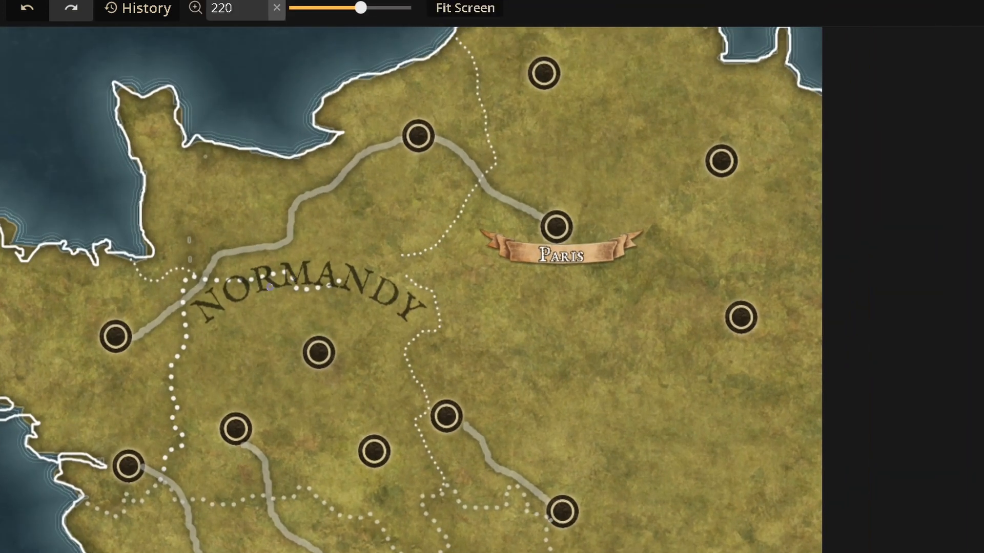
left_click(290, 270)
left_click_drag(289, 270, 309, 185)
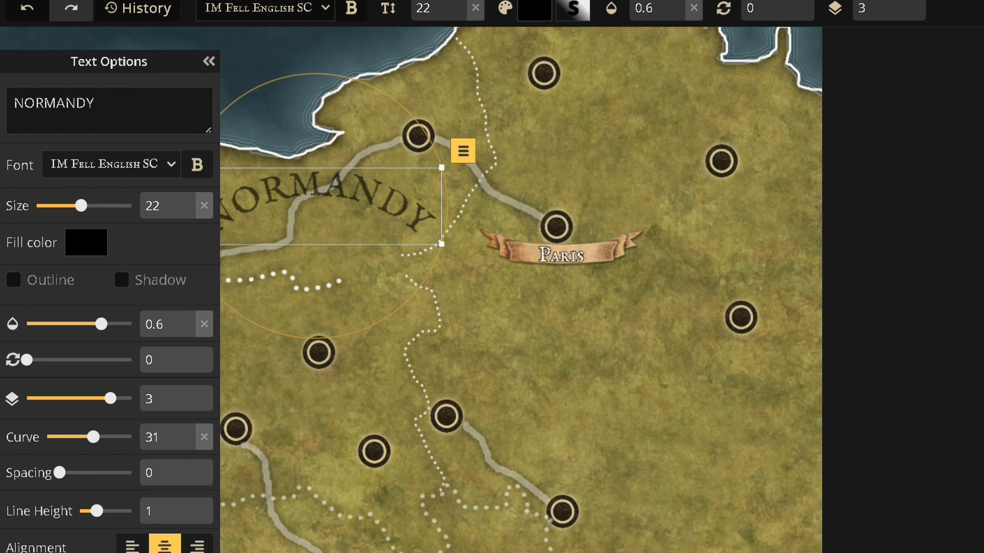
left_click(222, 96)
scroll(316, 362, "down", 1)
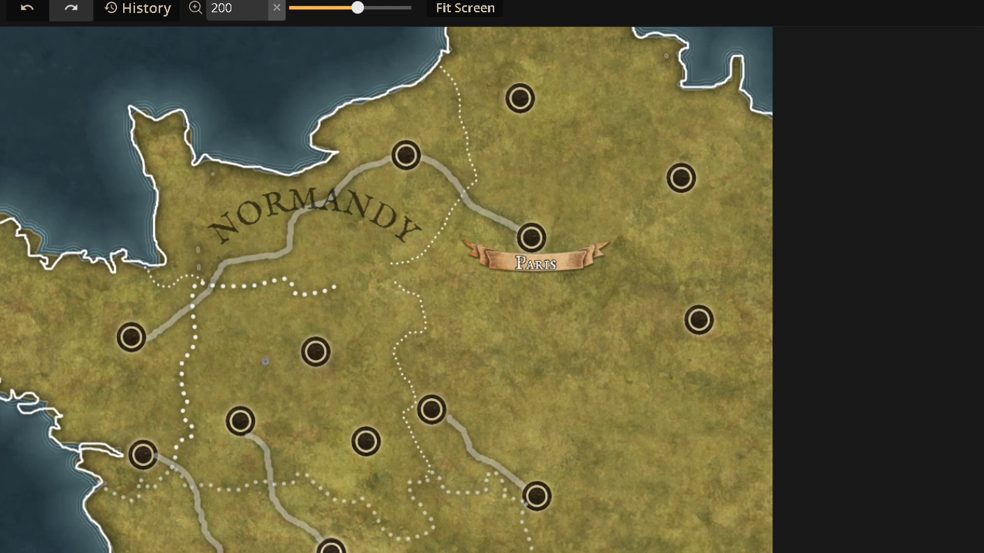
scroll(265, 362, "up", 1)
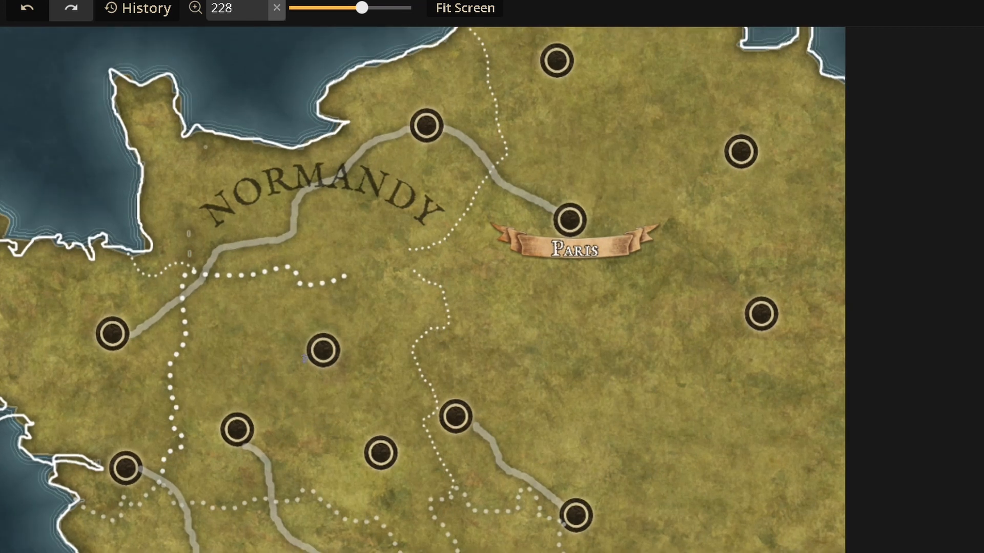
left_click_drag(367, 333, 344, 284)
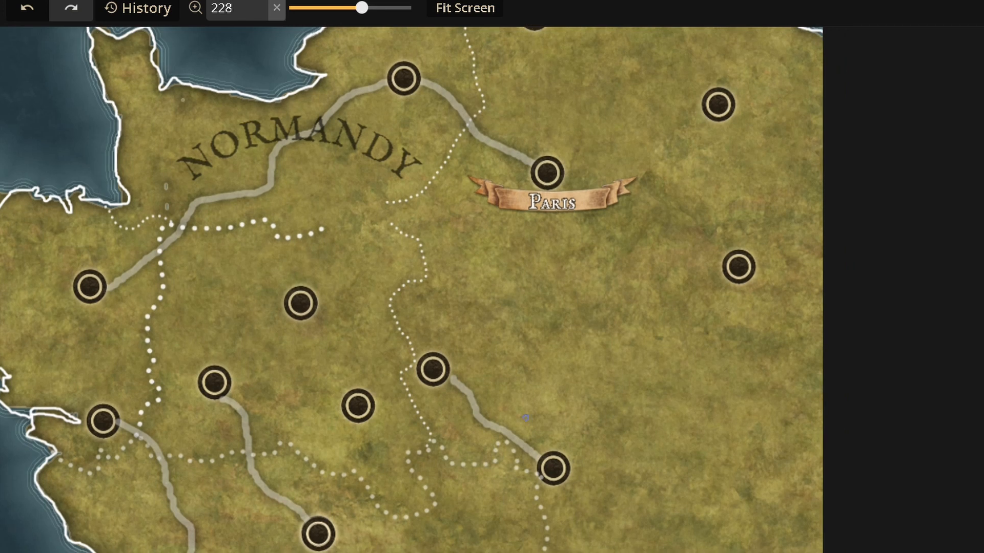
Find hill stamps in the stamp catalog using the Hills tag and pick the green hill with six variants.
scroll(115, 478, "down", 1)
key("s")
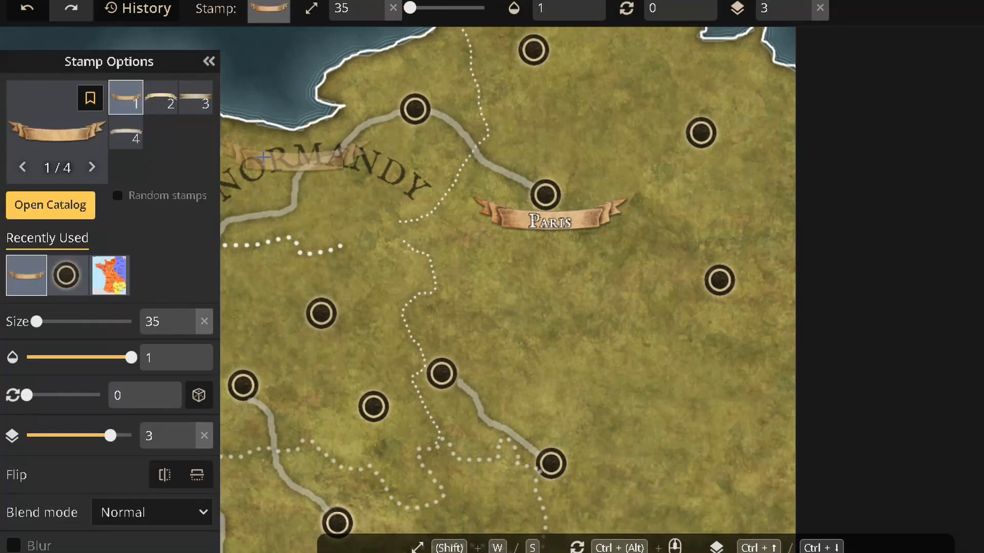
left_click(49, 206)
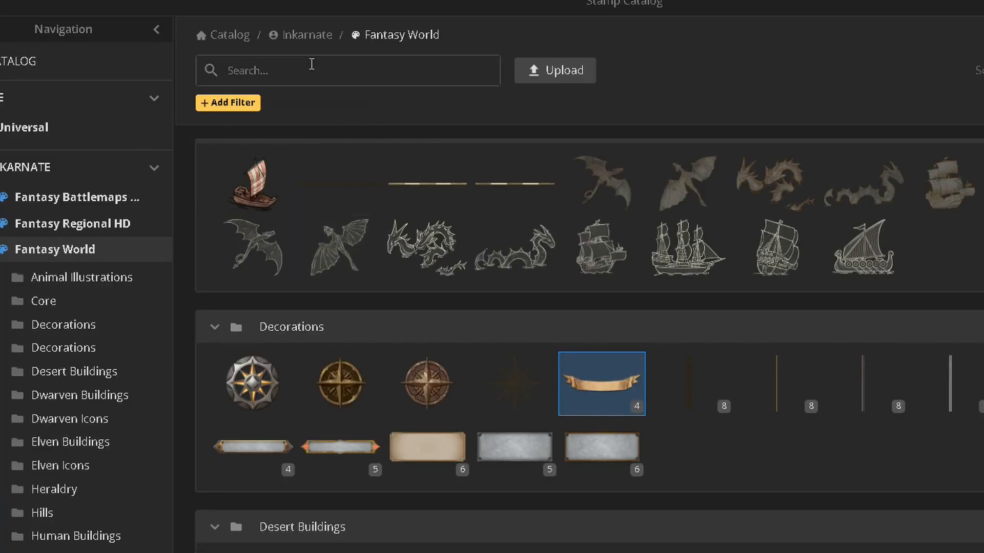
type("HI")
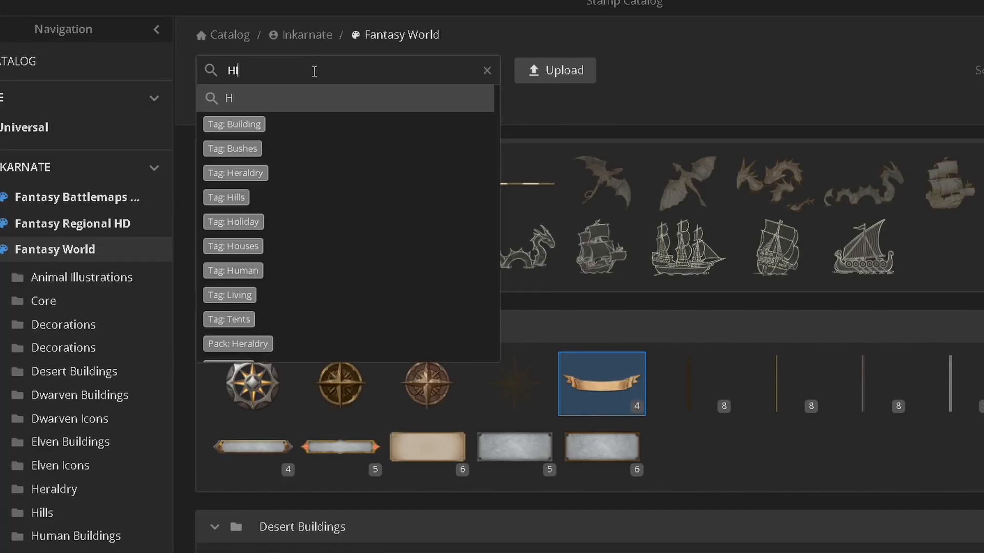
type("LL")
key("Down")
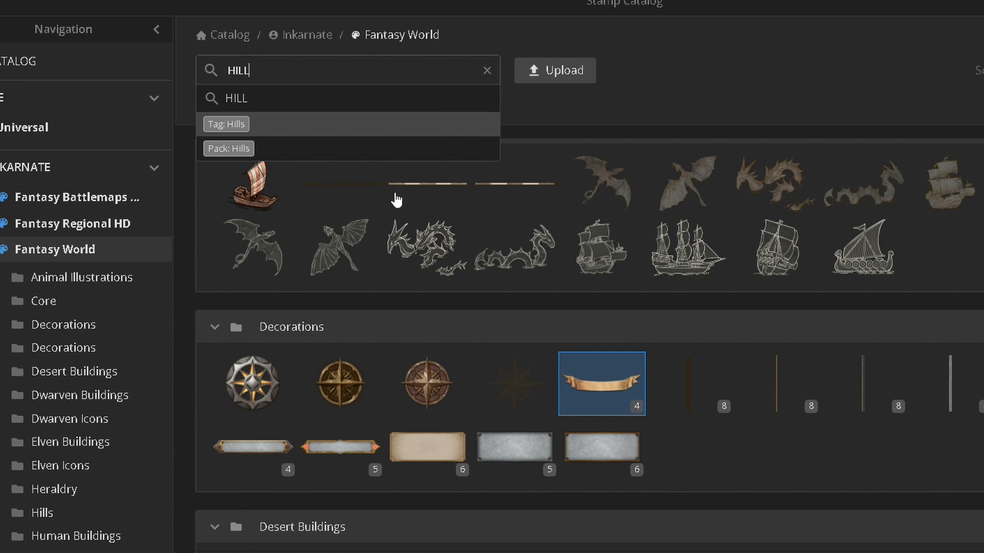
key("Return")
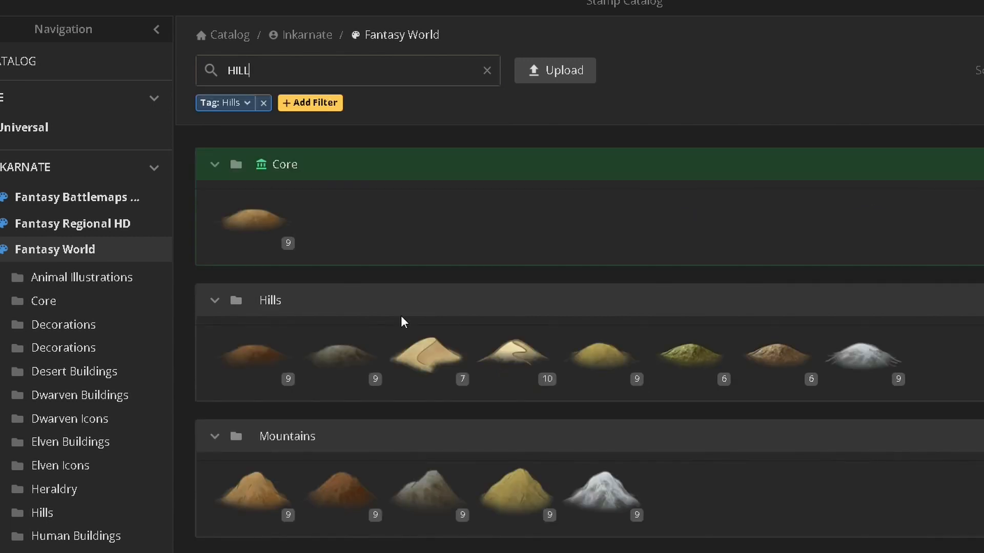
left_click(674, 356)
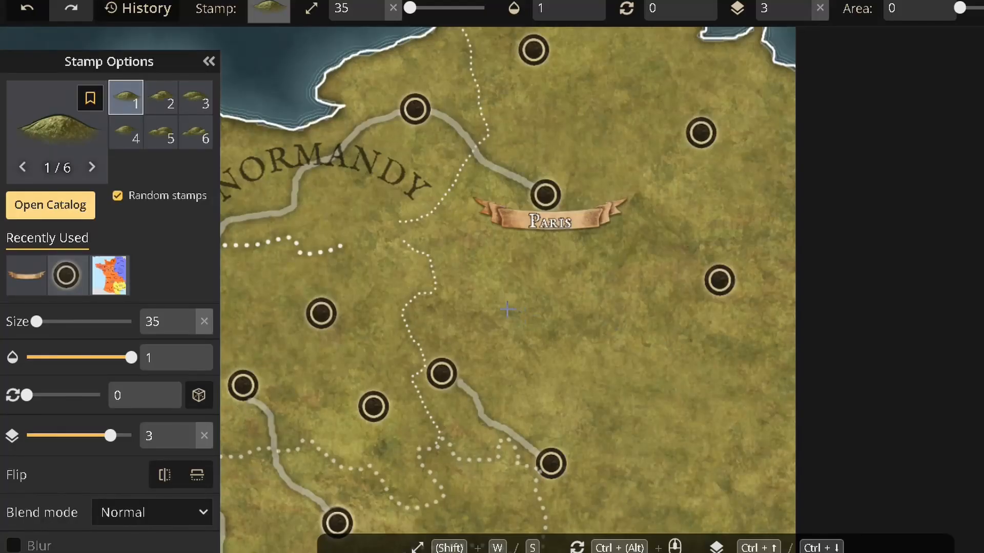
Set the hill stamp's size to 291 and opacity to 0.26, and paint a diagonal range of hills south of Paris.
left_click_drag(37, 321, 62, 322)
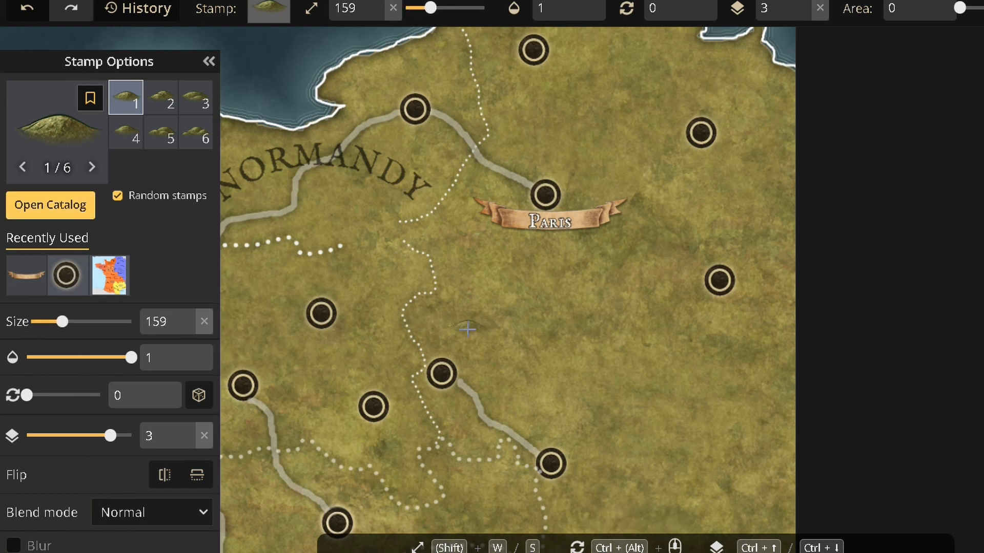
left_click_drag(62, 322, 89, 322)
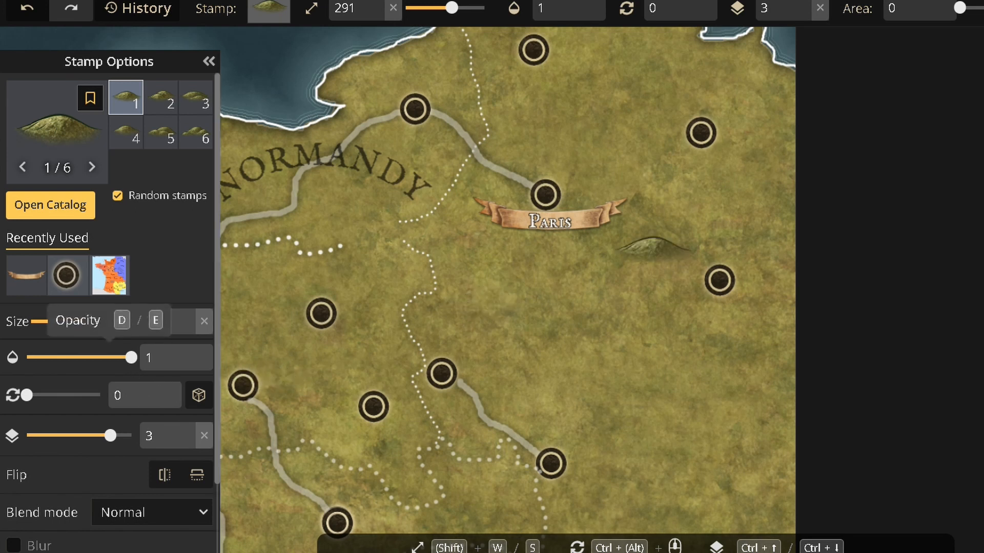
left_click_drag(131, 358, 82, 358)
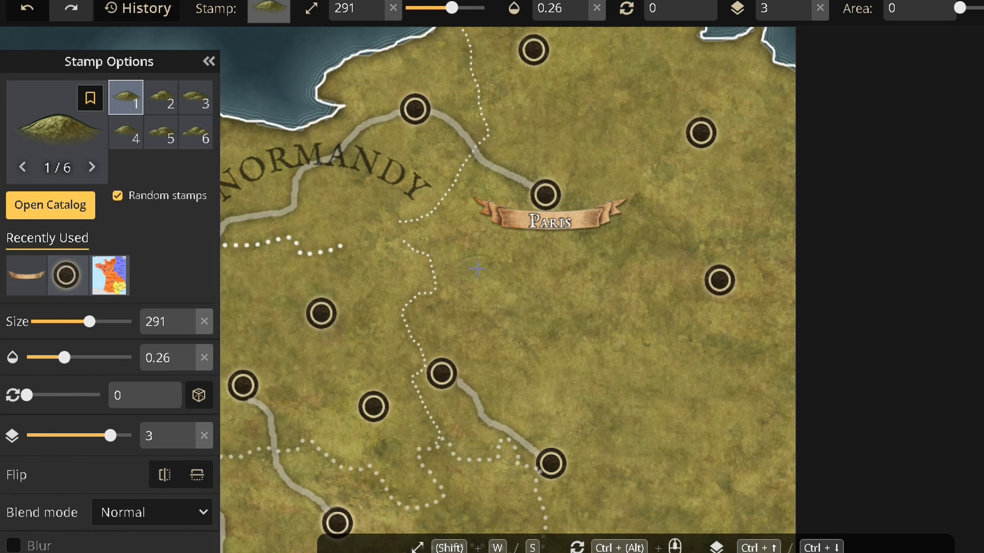
mouse_move(480, 267)
left_mouse_down()
mouse_move(504, 302)
mouse_move(513, 342)
mouse_move(640, 441)
left_mouse_up()
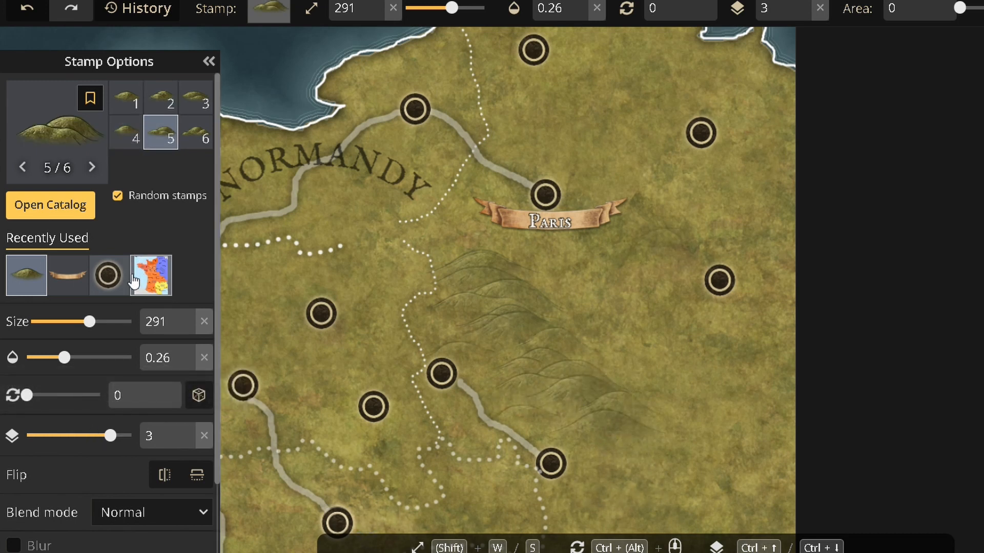
scroll(445, 318, "up", 2)
scroll(446, 319, "down", 2)
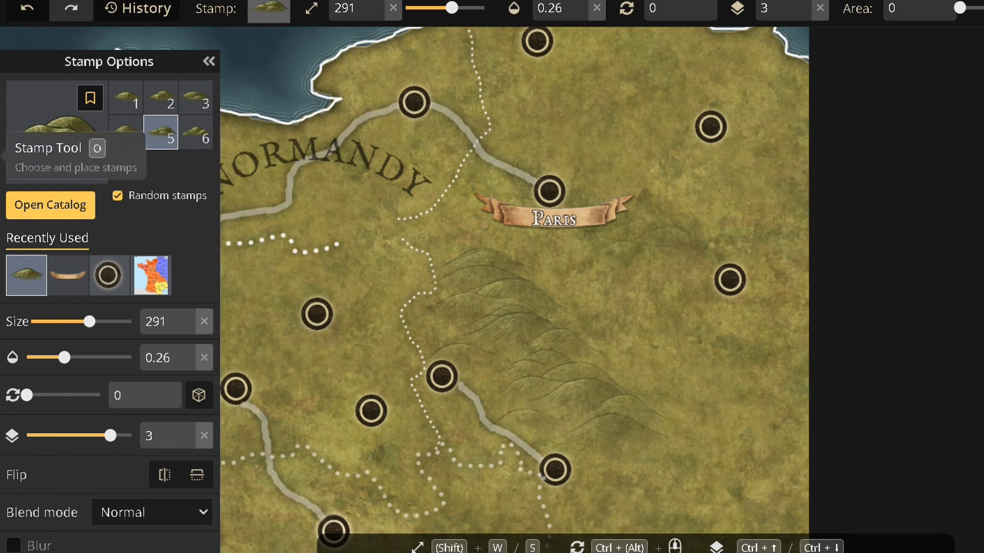
Search the stamp catalog for TREES.
left_click(74, 208)
left_click(280, 65)
type("TREES")
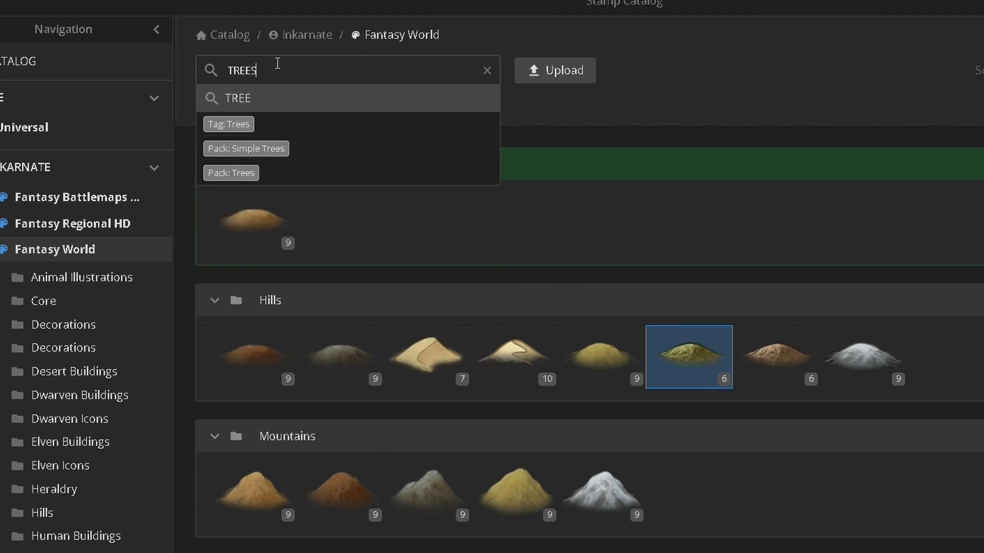
key("Return")
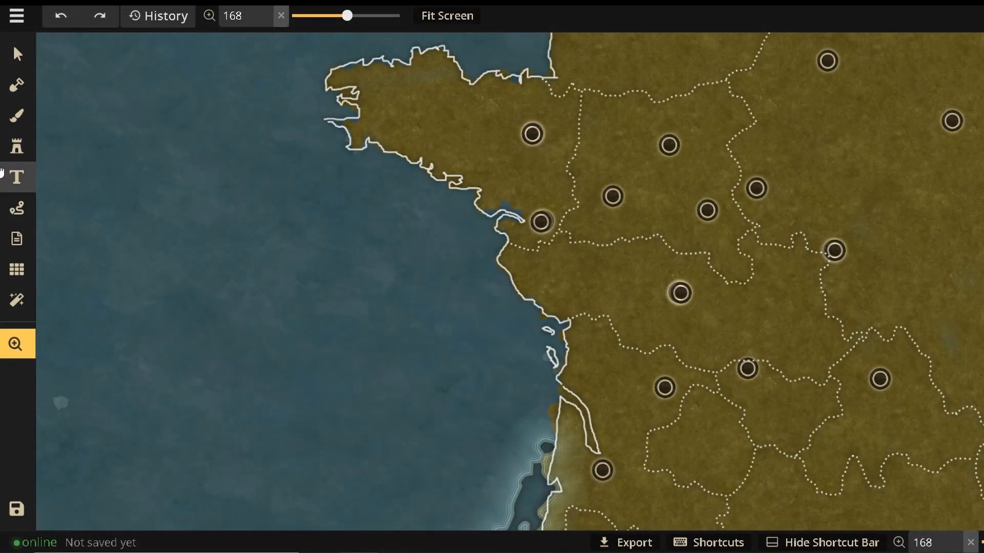
Pick the brown hill stamp with nine variants from the Core pack of the stamp catalog.
left_click(30, 152)
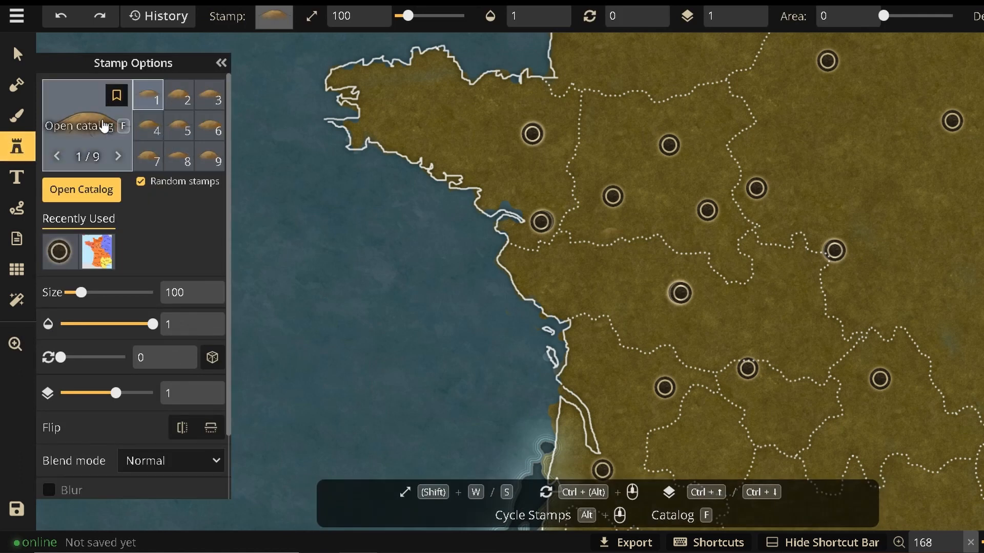
left_click(104, 125)
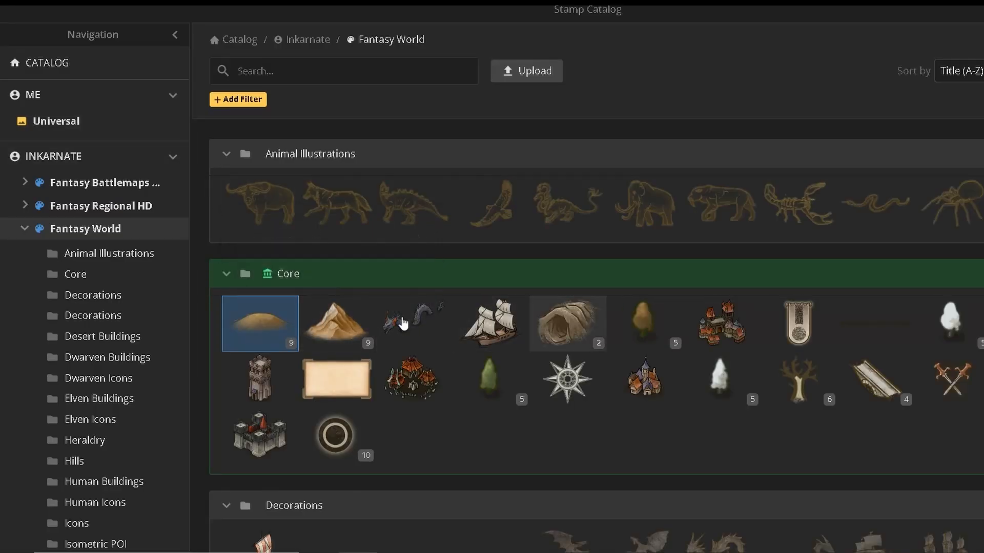
left_click(280, 327)
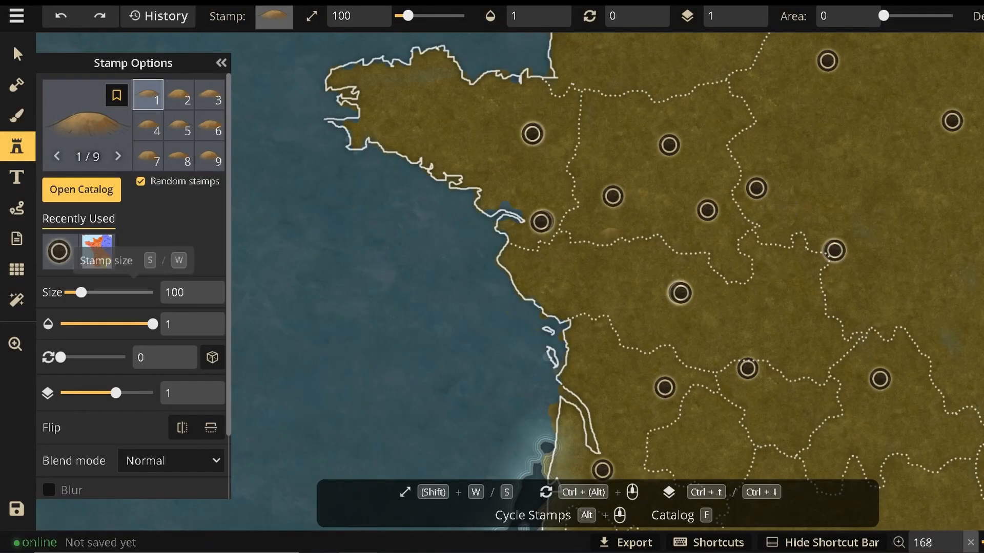
Set the brown hill stamp's size to 272 and opacity to 0.38, and paint two hill ranges across the eastern inland borders.
left_click_drag(82, 292, 104, 292)
key("w")
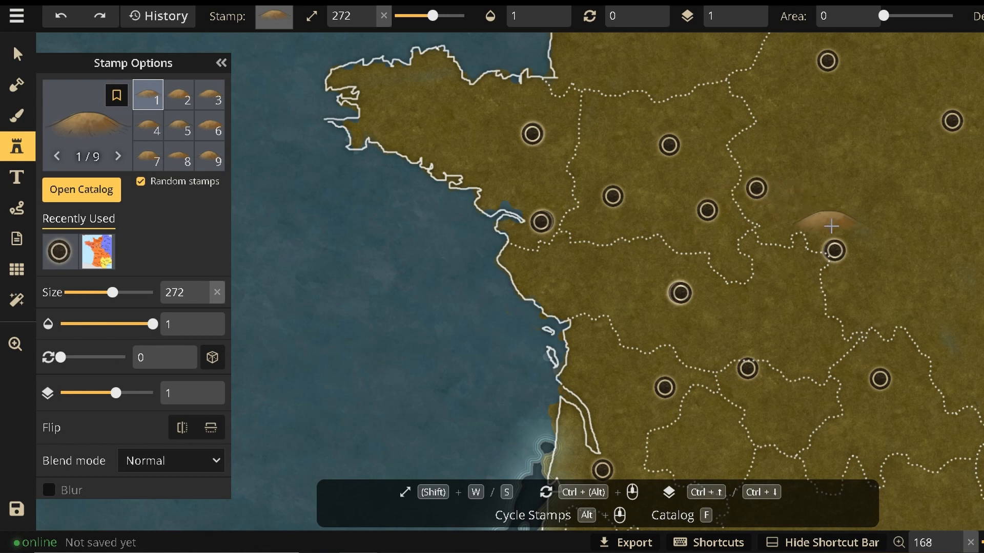
key("d")
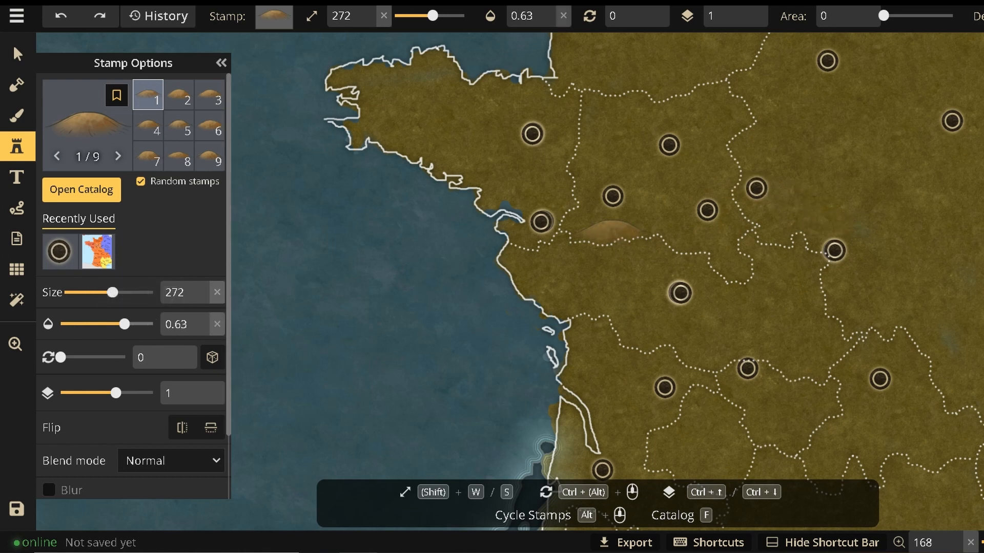
key("d")
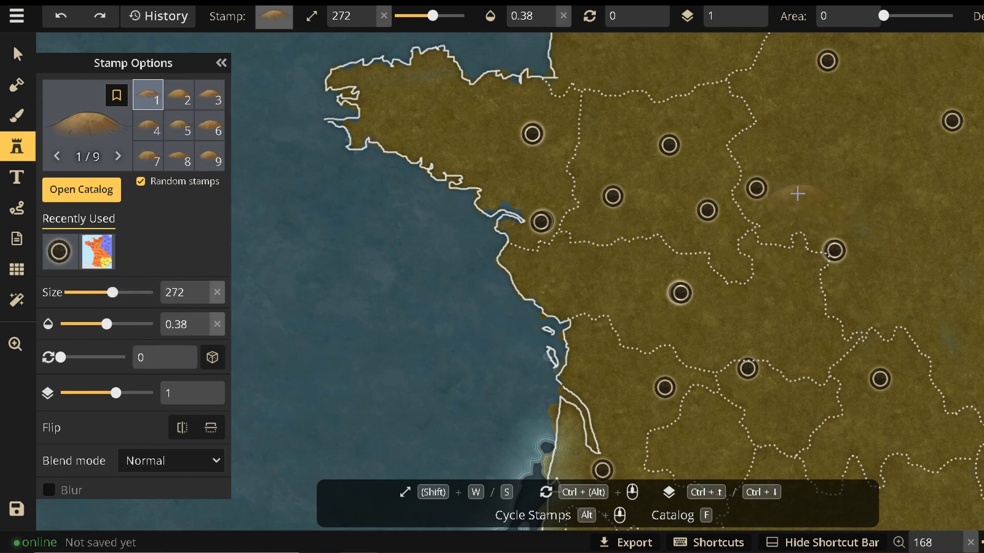
mouse_move(798, 184)
left_mouse_down()
mouse_move(859, 241)
mouse_move(894, 341)
left_mouse_up()
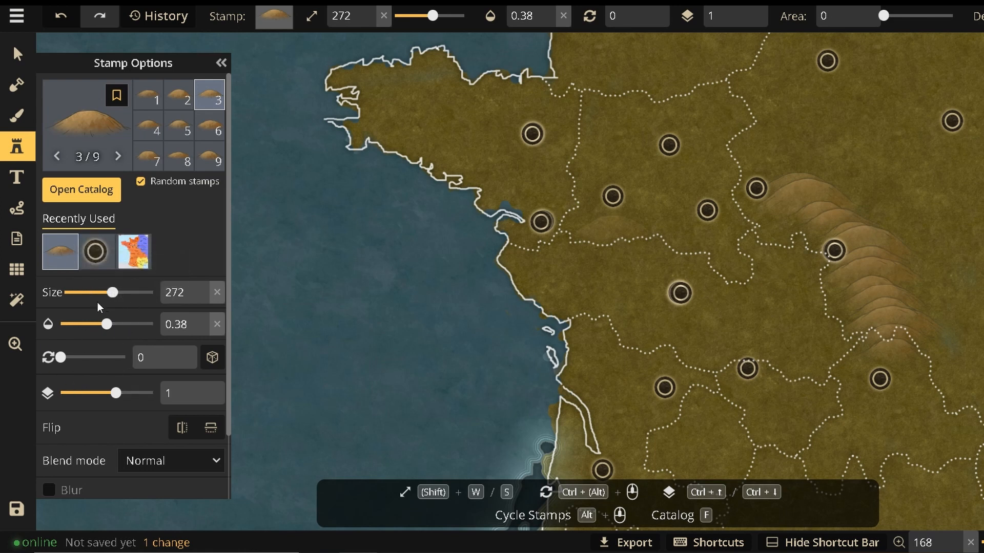
mouse_move(747, 226)
left_mouse_down()
mouse_move(740, 276)
mouse_move(712, 284)
left_mouse_up()
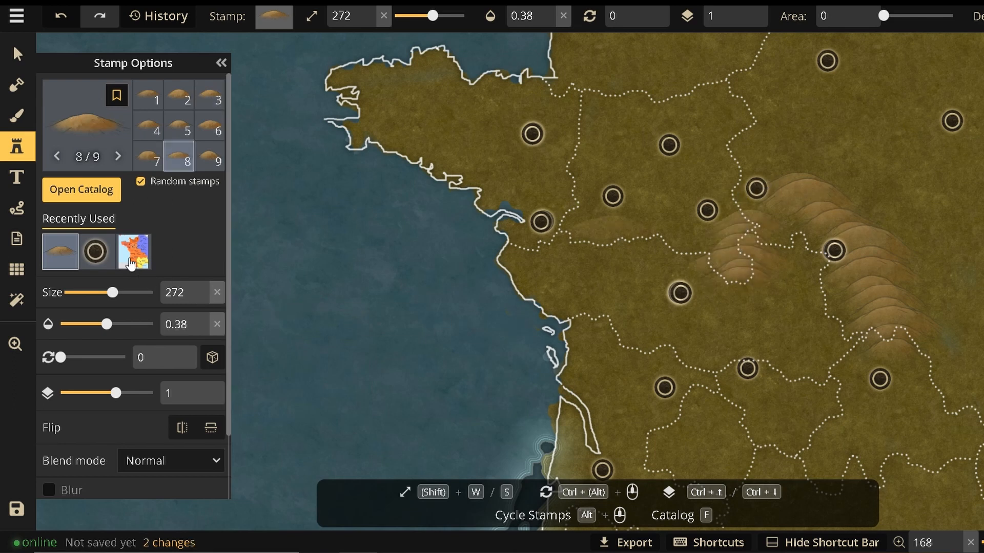
Pick the sandy mountain stamp with nine variants from the Core pack.
left_click(80, 191)
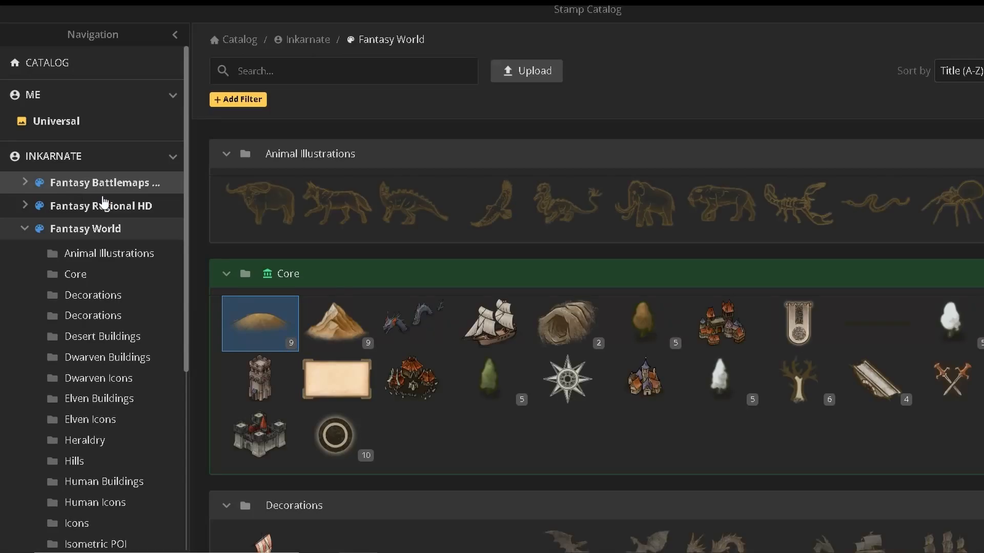
left_click(335, 324)
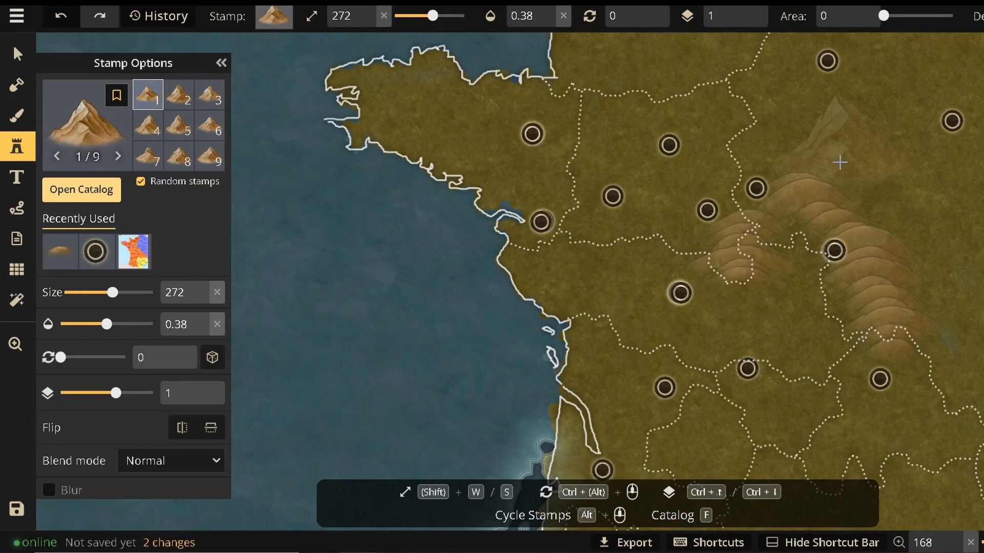
Reduce the red-roofed castle town stamp to size 62 and set its opacity to 1.
key("s")
key("s")
key("s")
key("s")
key("s")
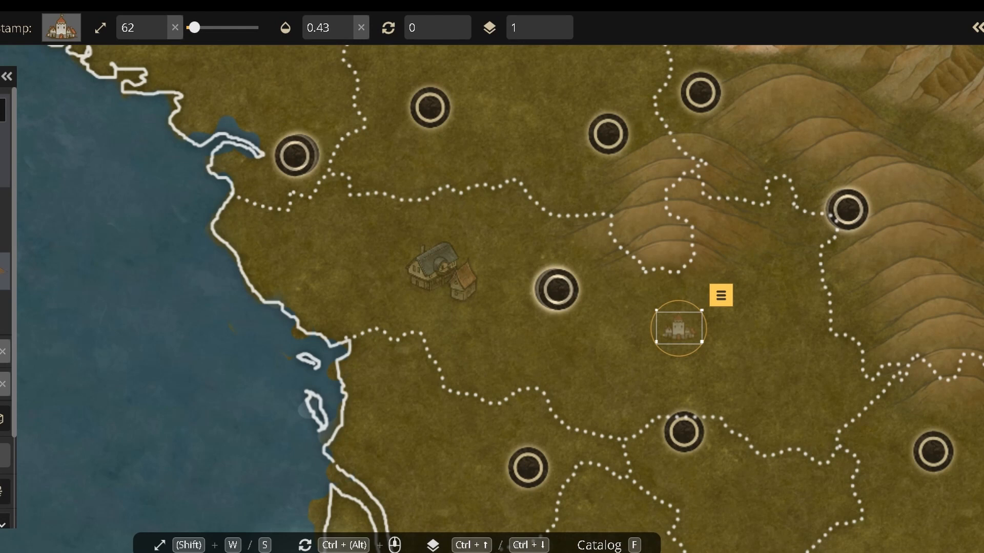
key("d")
key("d")
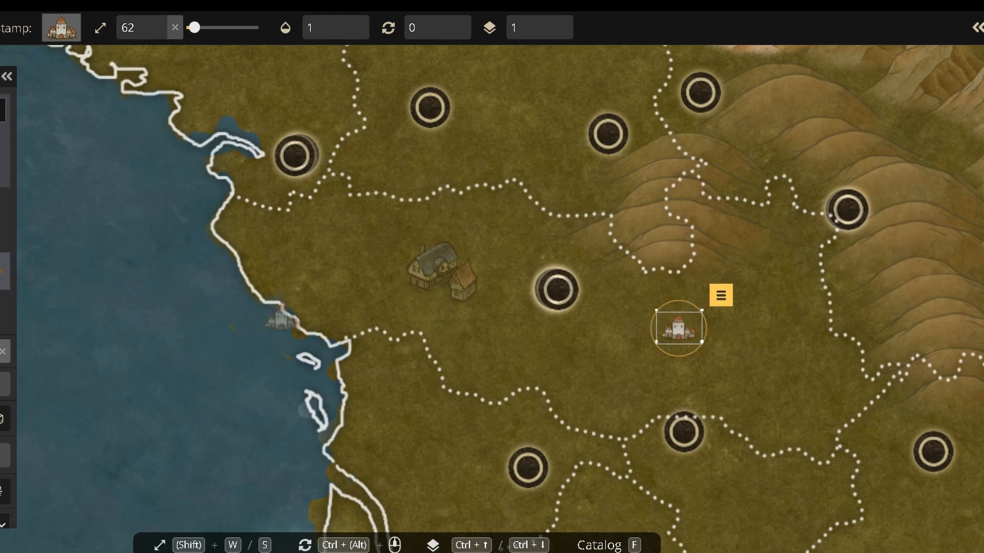
Pick the long red-roofed house stamp from Human Icons and place it at size 95 between the two northern inland city markers.
key("f")
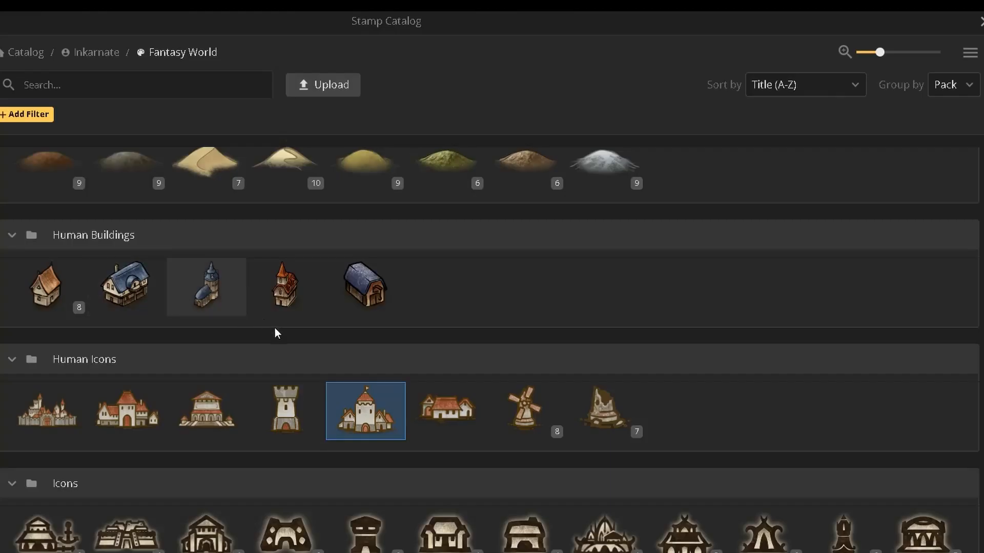
left_click(446, 410)
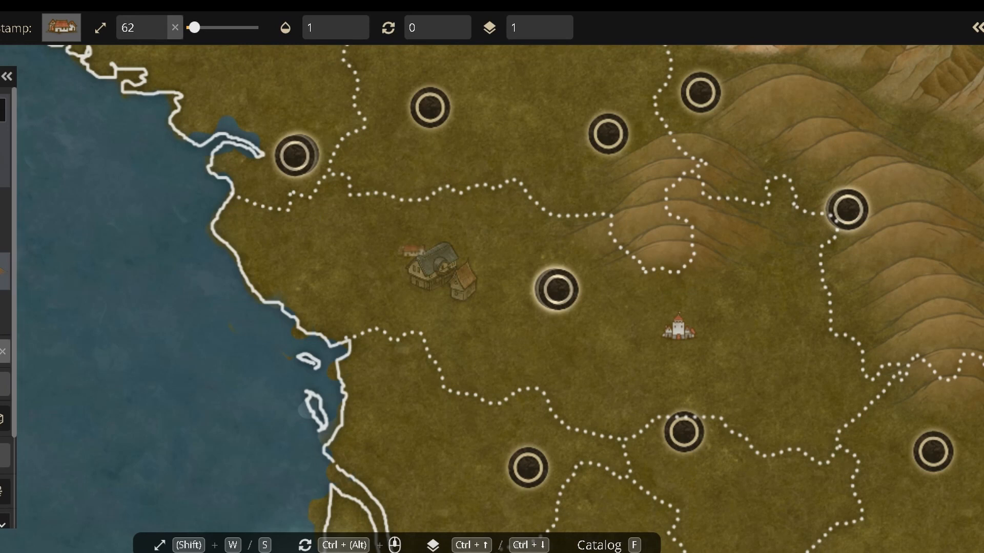
key("w")
key("s")
key("s")
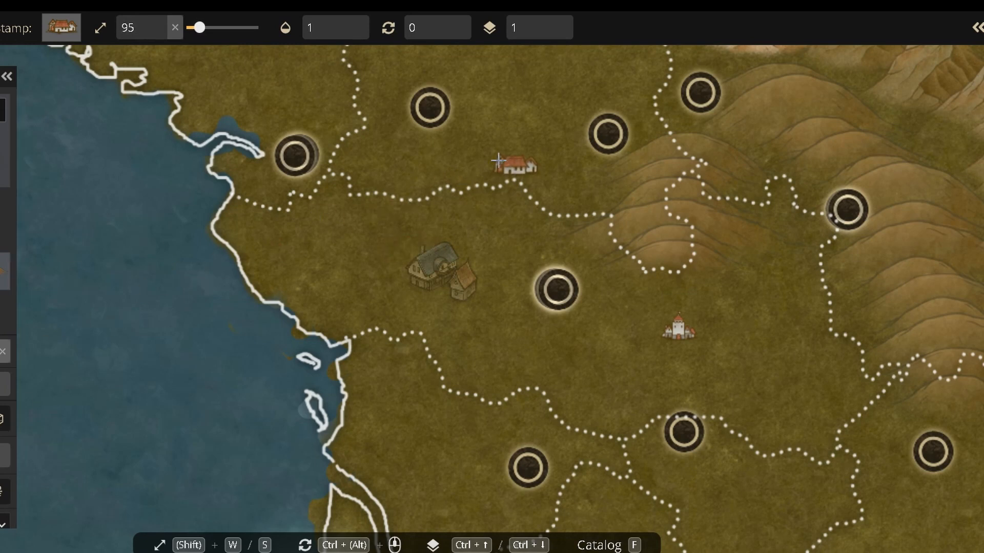
left_click(498, 162)
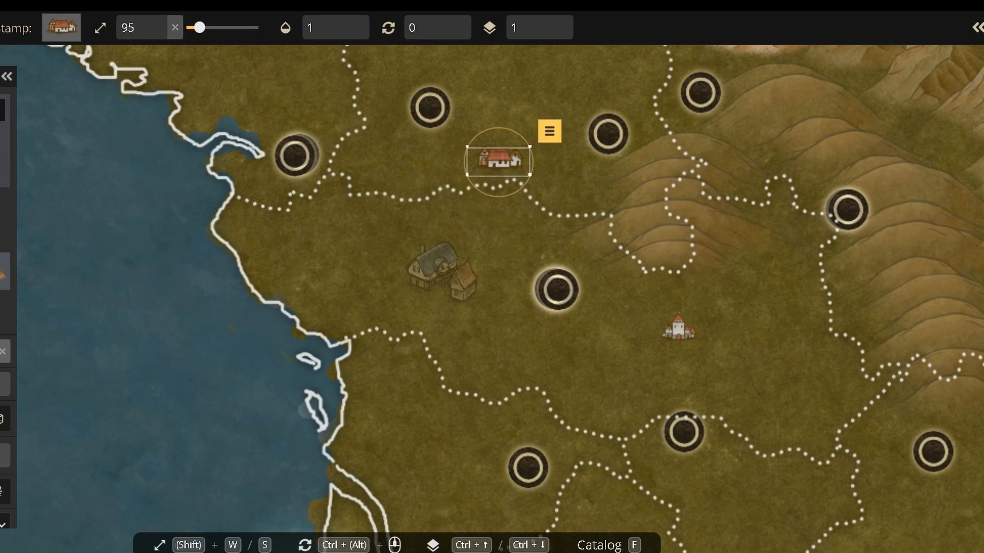
Draw a solid road between the two northern inland city markers and colour it light grey.
key("p")
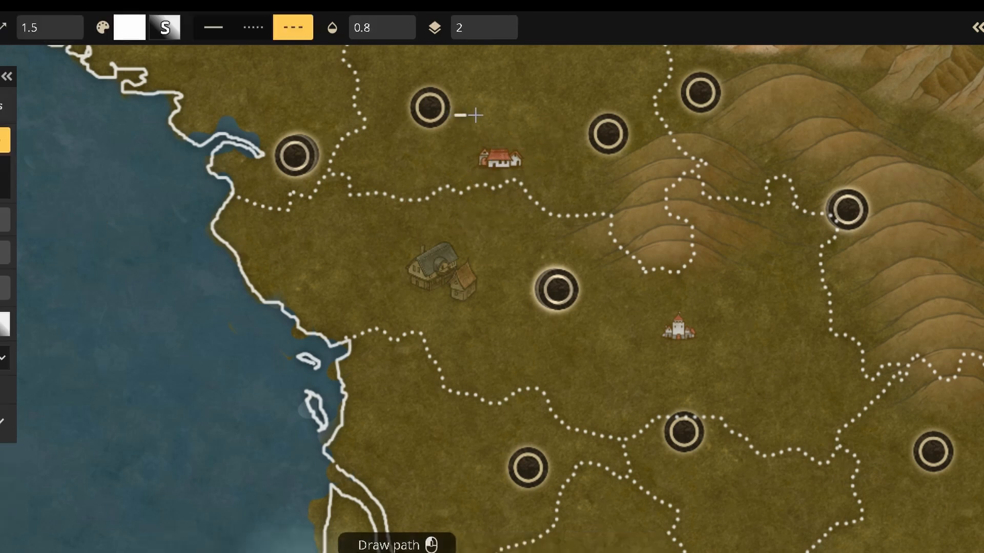
left_click_drag(497, 123, 515, 135)
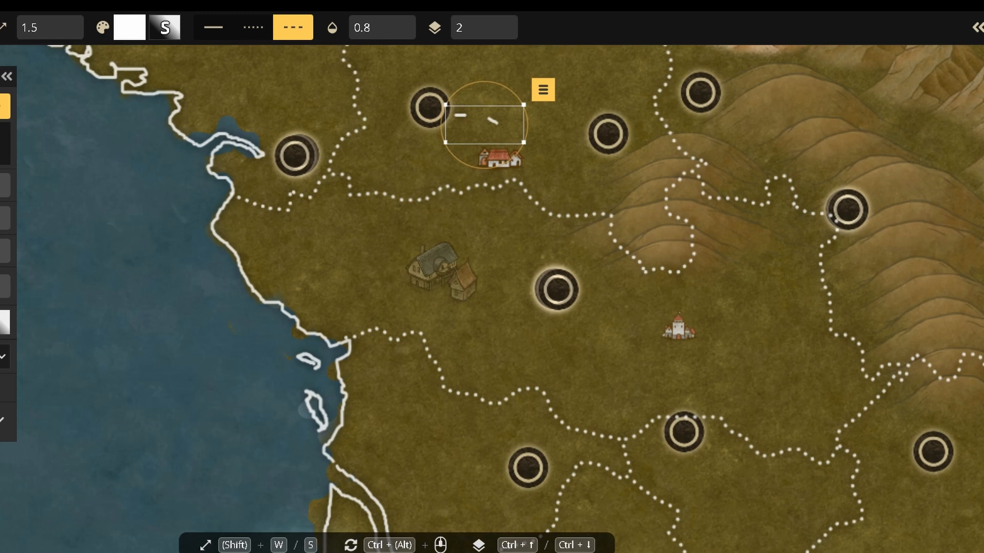
key("Delete")
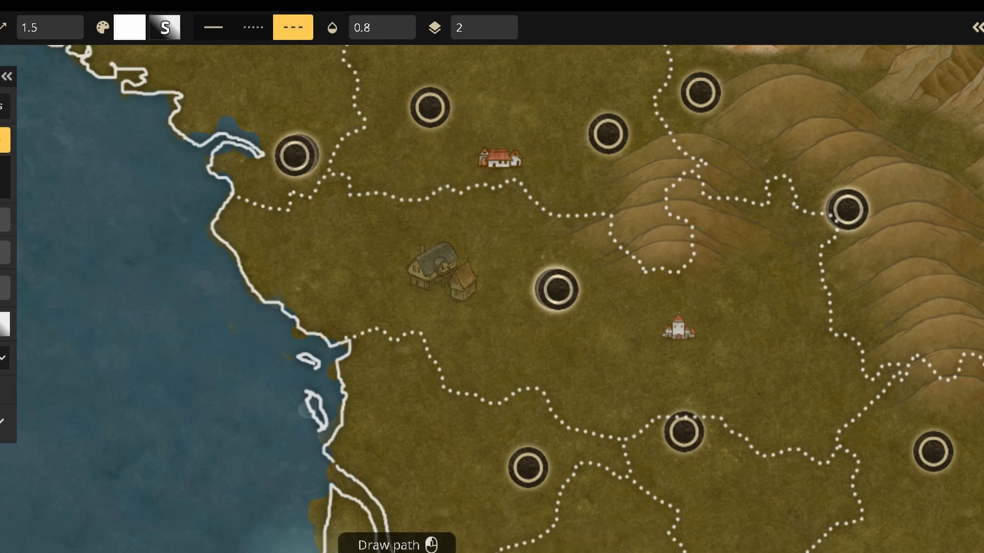
left_click(0, 140)
left_click_drag(447, 113, 501, 124)
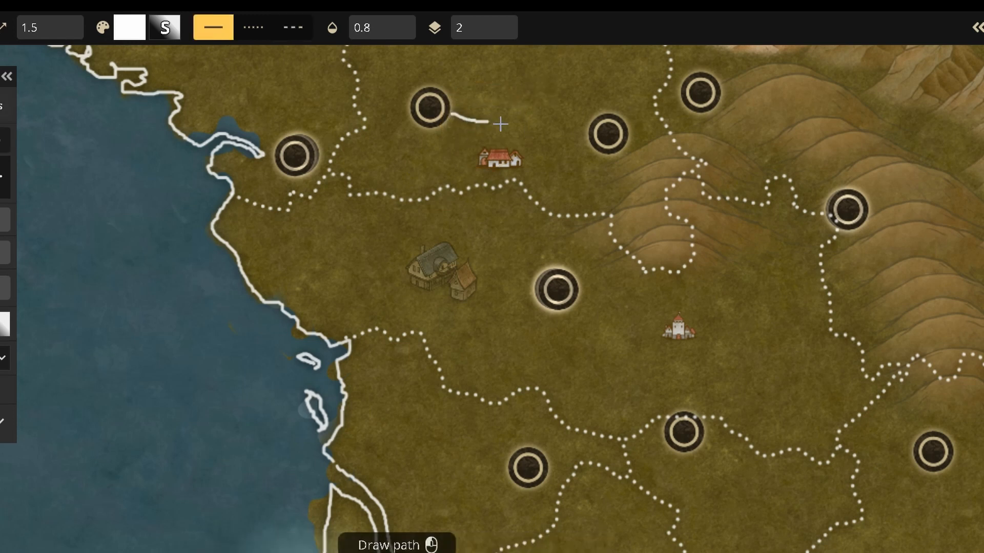
left_click_drag(585, 135, 585, 136)
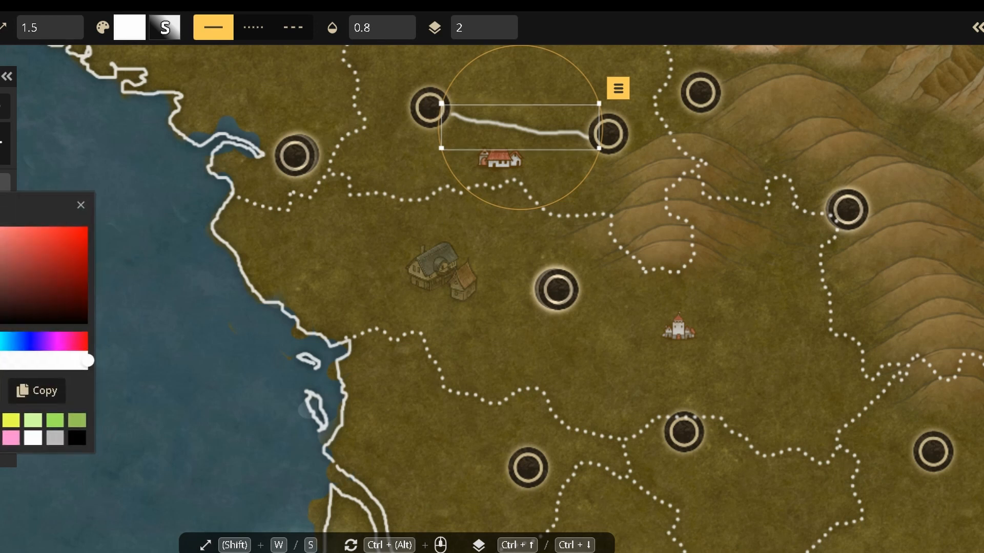
left_click(56, 440)
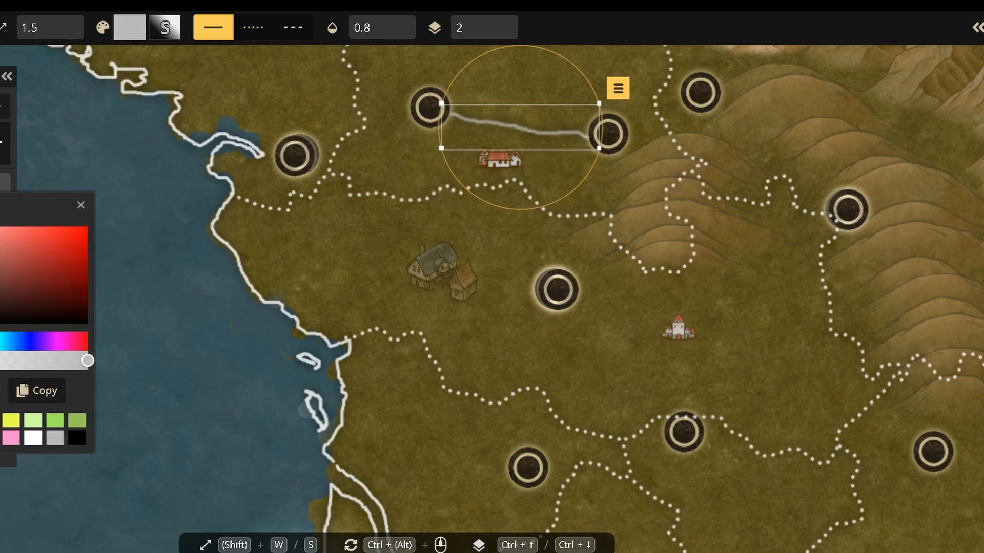
Set the path width to 1.4 and draw two grey roads, one through the faded village and one through the castle town, each joining two cities.
left_click_drag(0, 142, 1, 142)
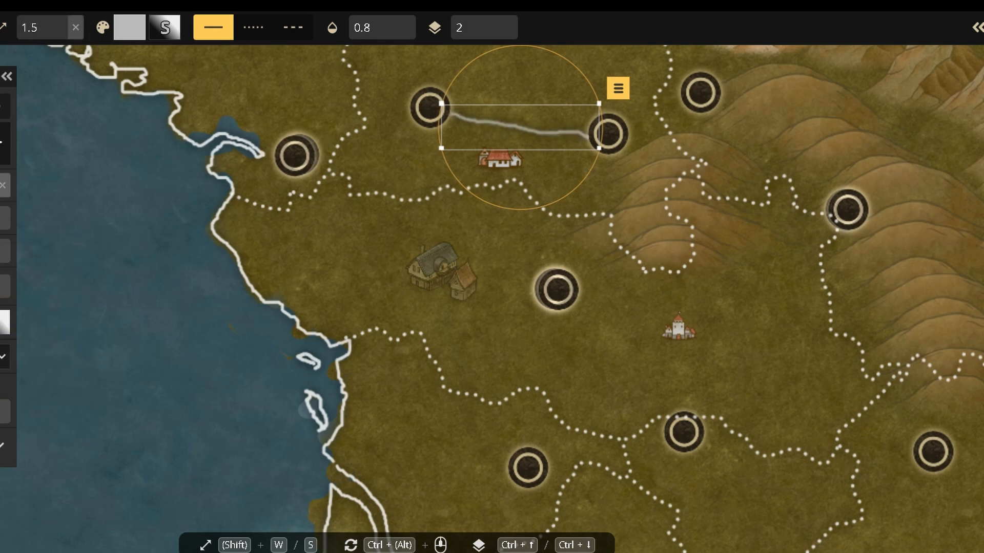
left_click_drag(316, 173, 374, 209)
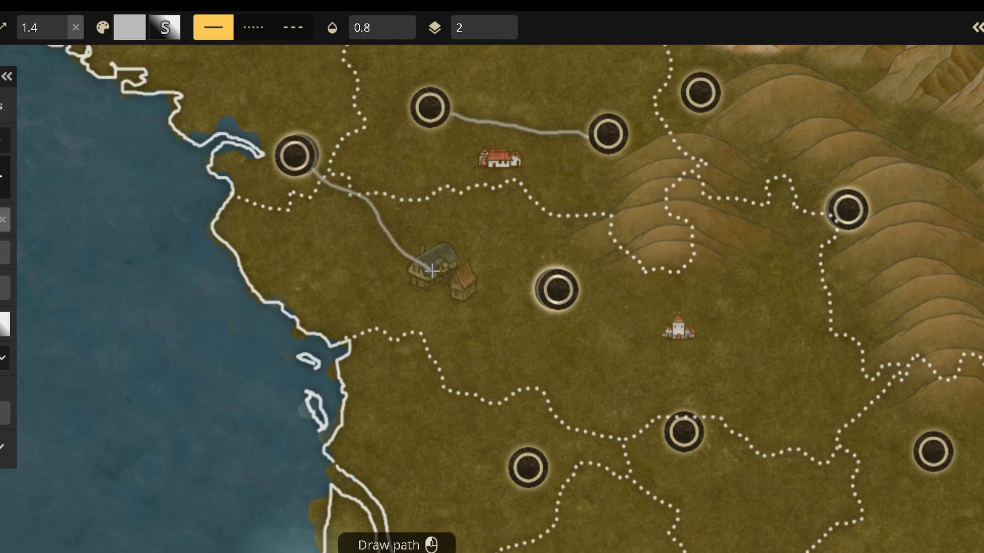
left_click_drag(530, 283, 545, 285)
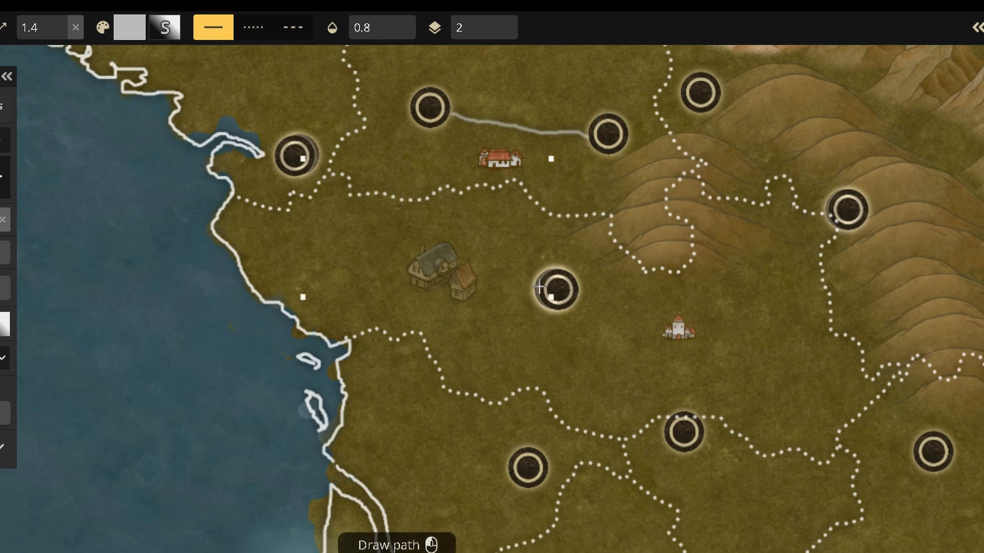
left_click_drag(539, 446, 585, 410)
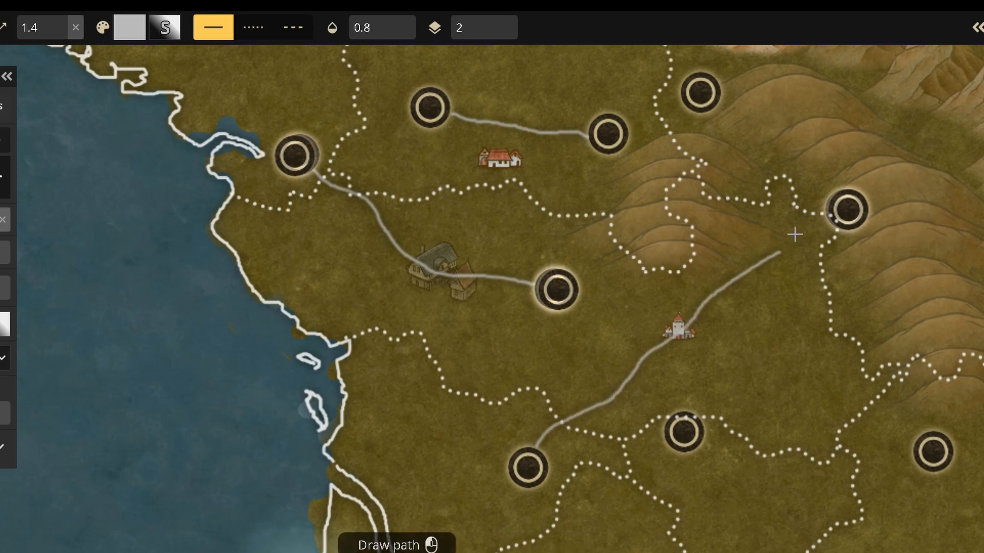
left_click_drag(836, 221, 840, 217)
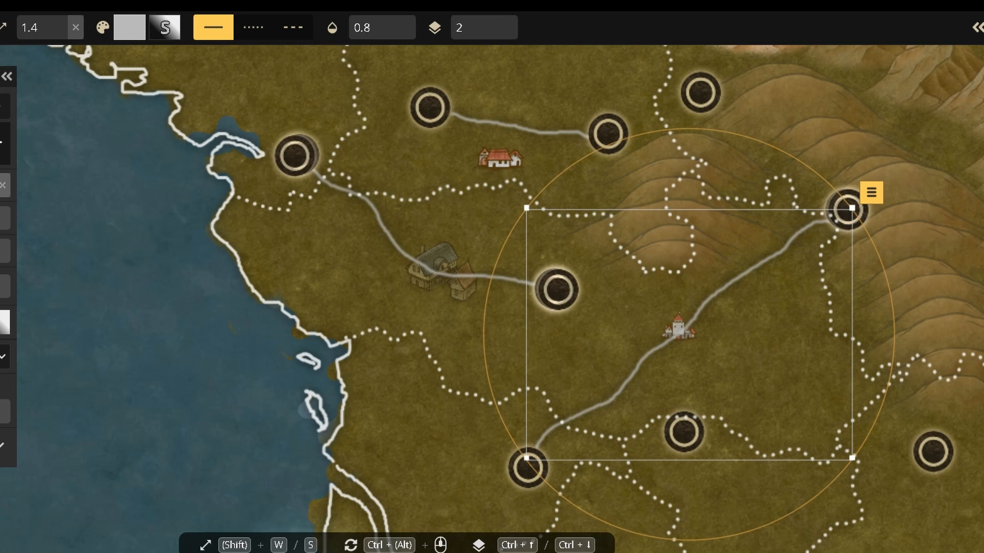
Select the faded blue-roofed house stamp beneath the road and set its layer to 3.
left_click(446, 269)
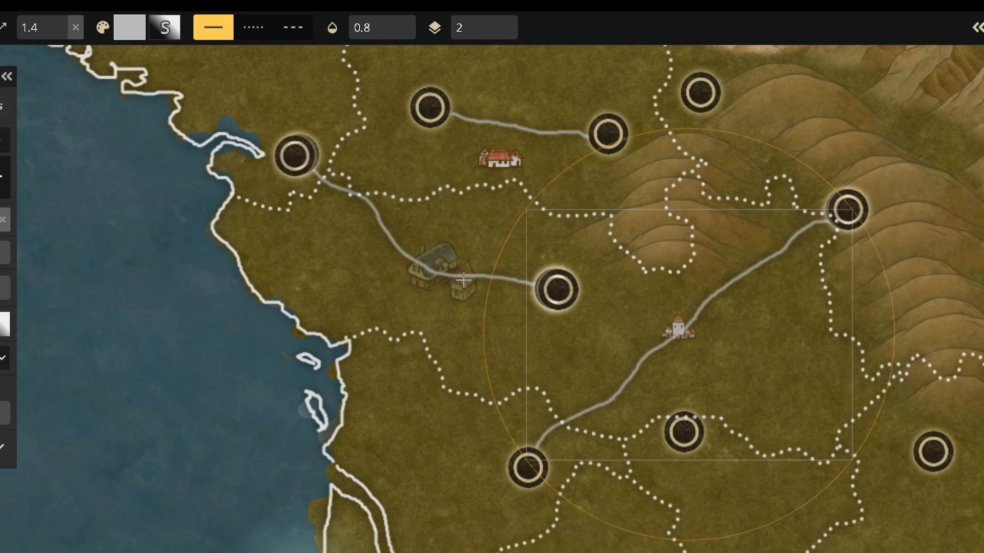
key("s")
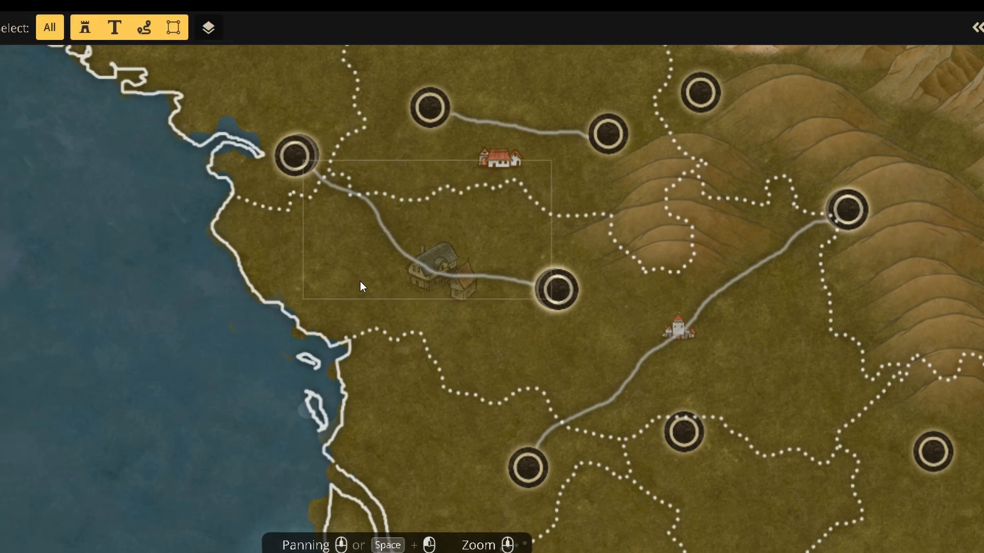
left_click(410, 261)
left_click(377, 221)
left_click(435, 270)
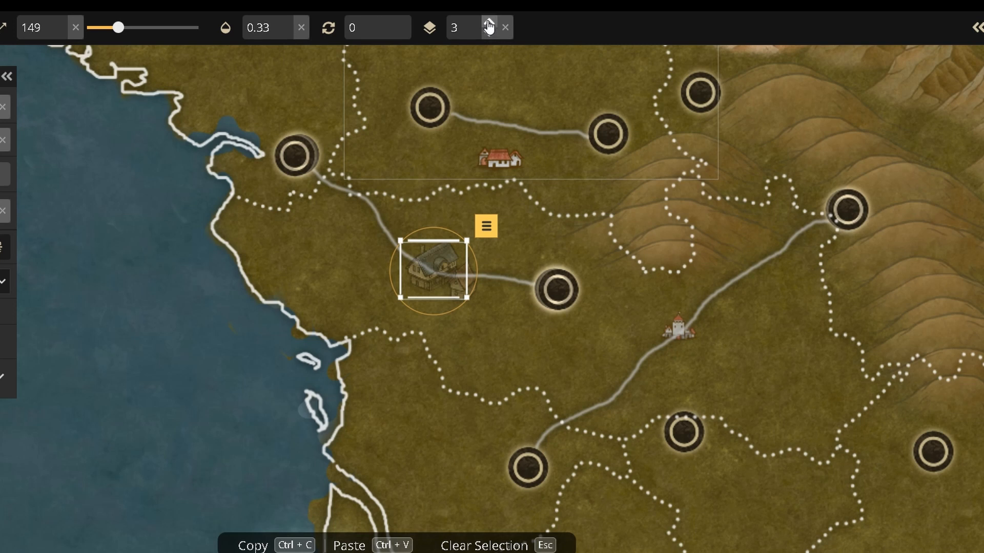
left_click(494, 300)
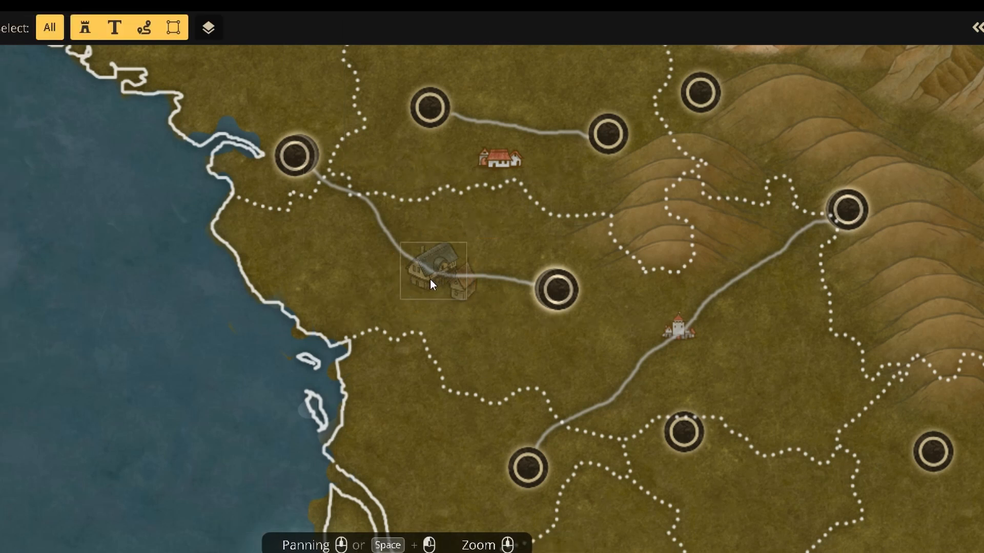
Set the layer of the red-roofed castle town stamp on the diagonal road to 2 and clear the selection.
left_click(676, 331)
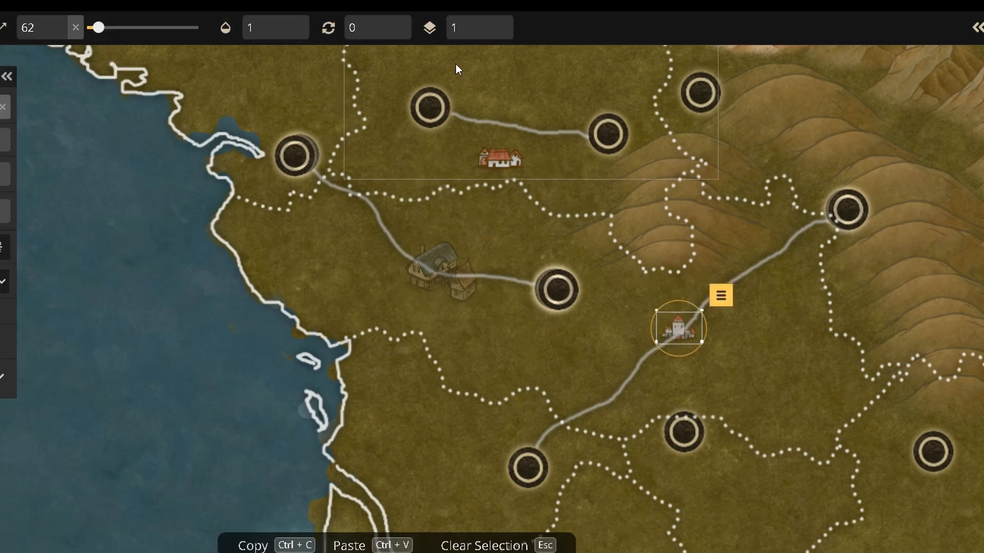
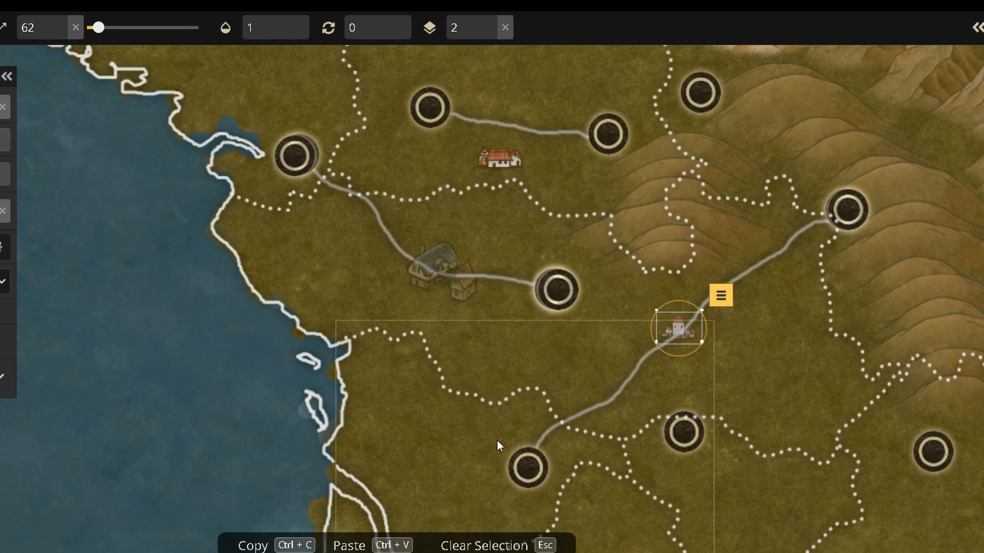
left_click(424, 439)
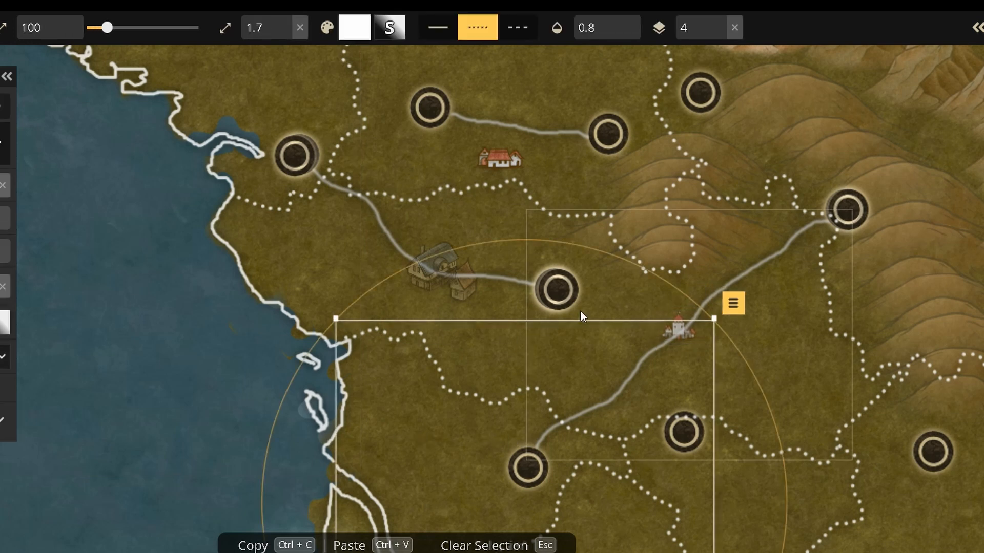
scroll(426, 446, "down", 1)
key("Escape")
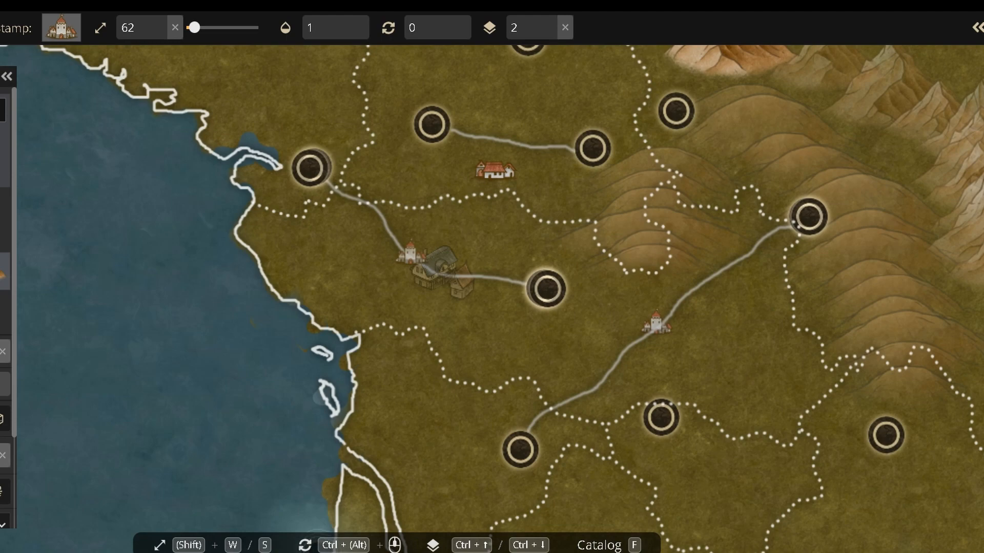
Pick the dark green tree stamp with six variants from the Simple Trees pack.
key("f")
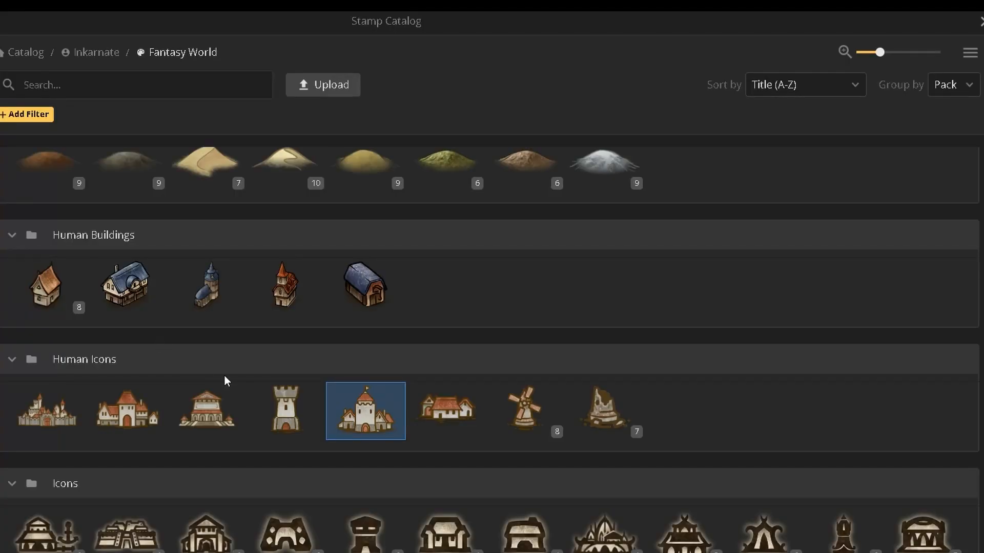
scroll(224, 376, "down", 15)
scroll(213, 414, "up", 2)
scroll(213, 424, "down", 5)
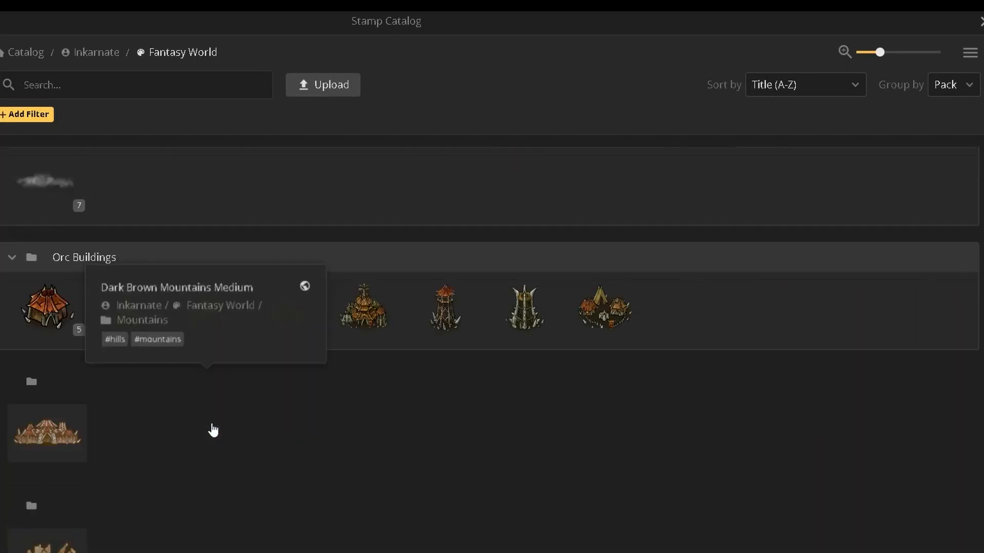
scroll(213, 424, "up", 3)
scroll(215, 426, "down", 15)
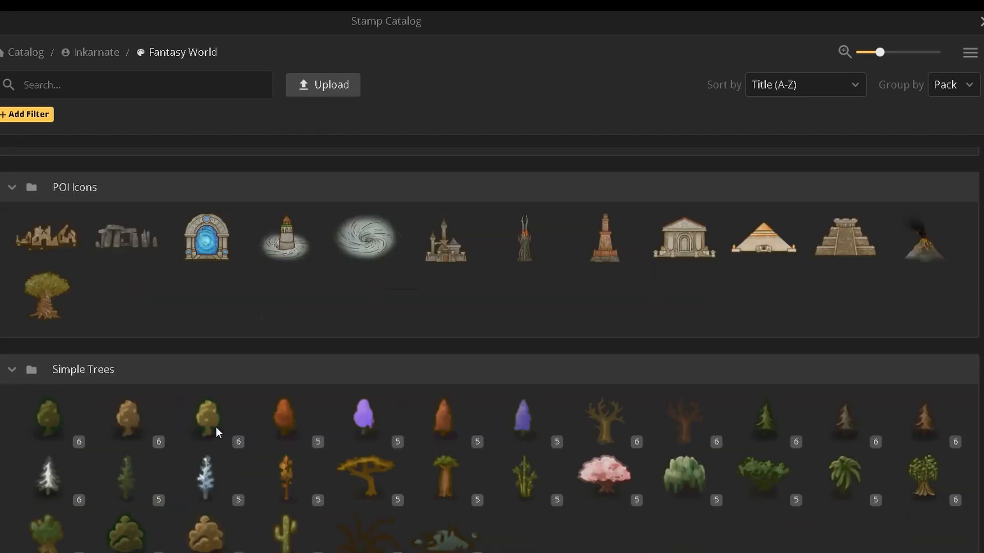
scroll(205, 406, "up", 4)
left_click(48, 257)
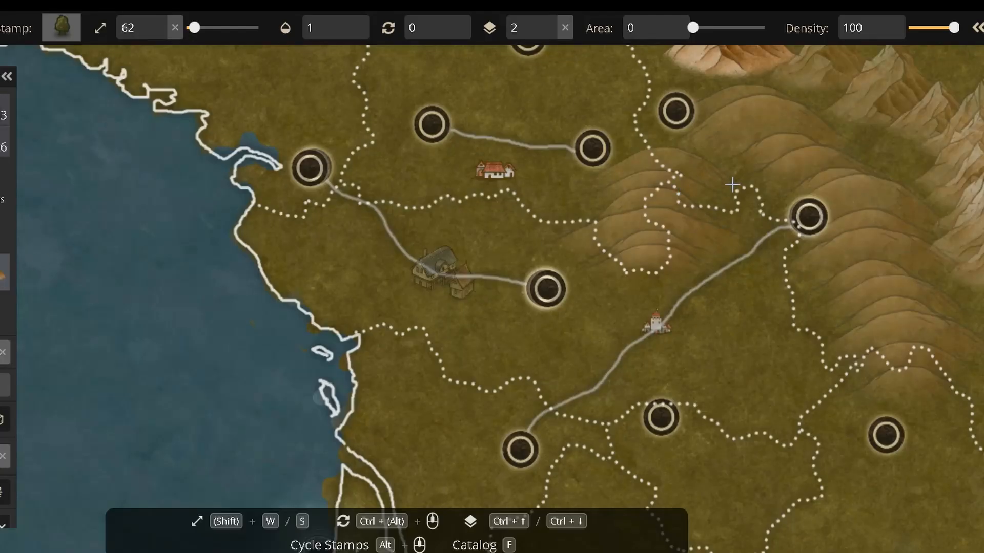
Set the dark green tree stamp's size to 293 and paint a forest around the eastern city marker beside the brown hills.
key("w")
key("w")
key("w")
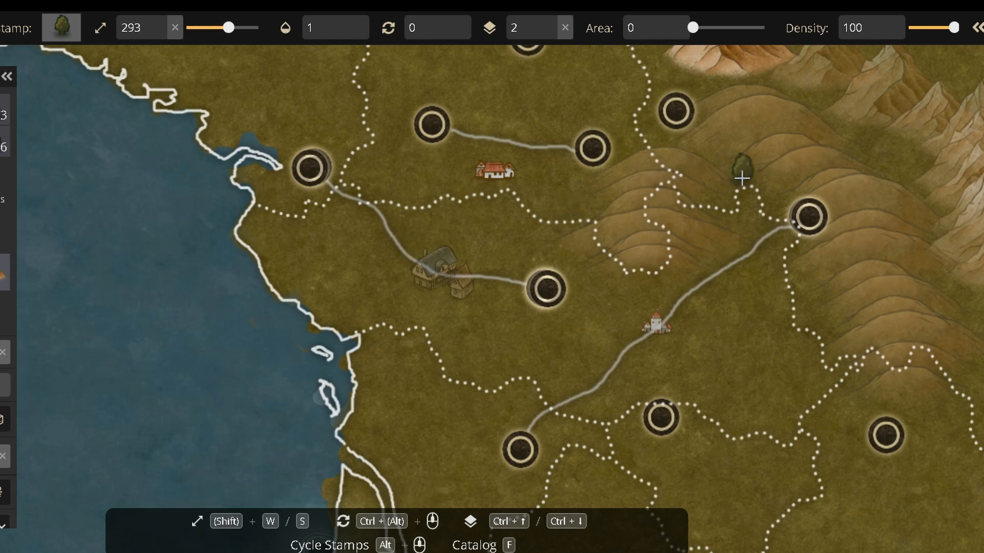
mouse_move(744, 181)
left_mouse_down()
mouse_move(779, 213)
mouse_move(752, 207)
mouse_move(738, 190)
mouse_move(731, 227)
mouse_move(799, 253)
mouse_move(813, 234)
mouse_move(767, 224)
mouse_move(784, 266)
mouse_move(758, 260)
mouse_move(784, 302)
mouse_move(817, 293)
mouse_move(815, 317)
mouse_move(702, 256)
mouse_move(714, 223)
left_mouse_up()
Pick the orange tree stamp with five variants from Simple Trees and scatter single orange trees through the green forest.
key("f")
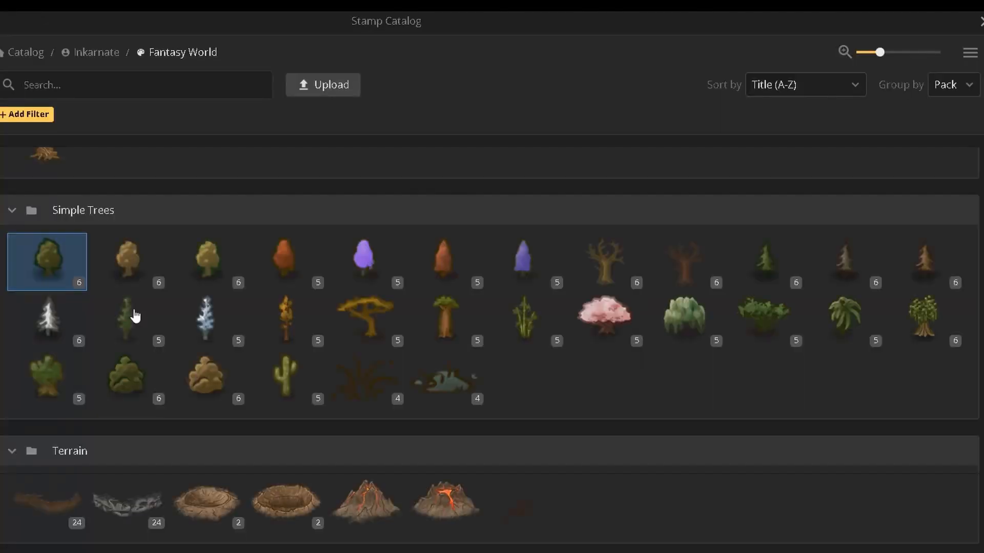
left_click(281, 267)
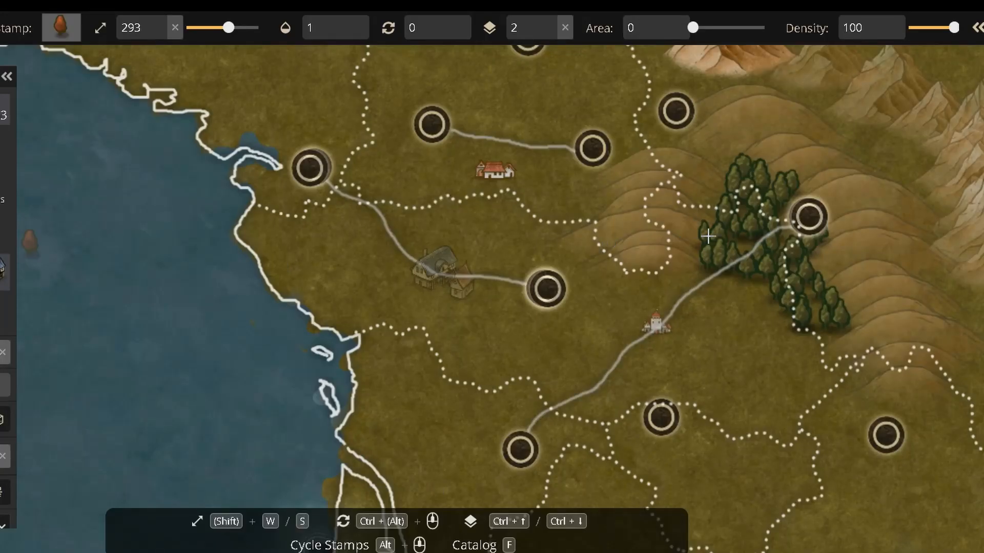
left_click(735, 241)
left_click(743, 256)
left_click(742, 215)
left_click(765, 204)
left_click(767, 266)
left_click(801, 290)
left_click(811, 313)
Extend the forest with dark green trees along its western, southern and northern edges.
left_click(711, 204)
left_click(699, 233)
left_click(695, 256)
left_click(717, 278)
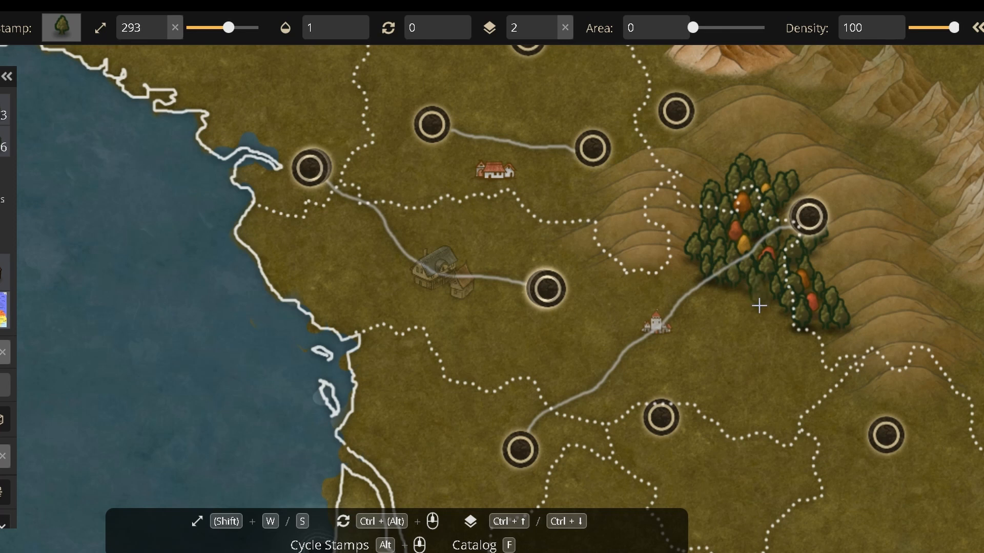
left_click(799, 349)
left_click(810, 344)
left_click(834, 326)
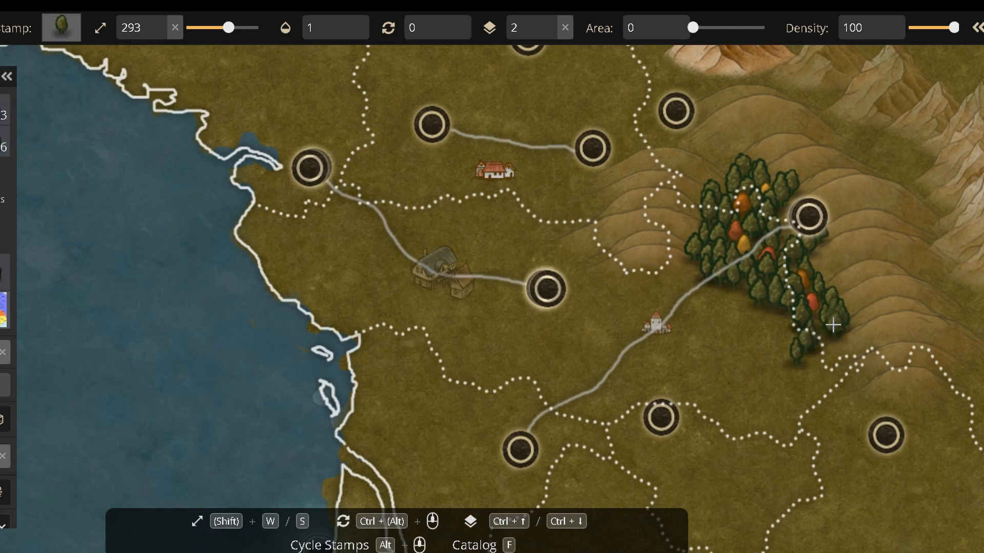
left_click(769, 163)
left_click(748, 156)
left_click(734, 157)
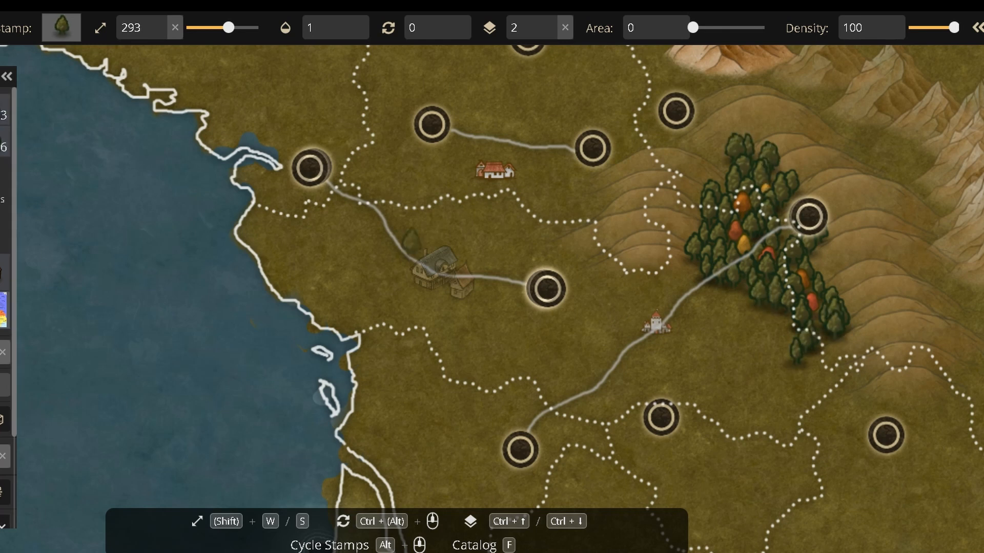
Pick the light brown tree stamp from Simple Trees and add brown trees at the forest's southwest and northwest edges and on the northeastern hills.
key("f")
left_click(128, 263)
left_click(687, 273)
left_click(699, 289)
left_click(744, 299)
left_click(715, 175)
left_click(696, 160)
left_click(702, 144)
left_click(716, 150)
left_click(730, 159)
left_click(848, 146)
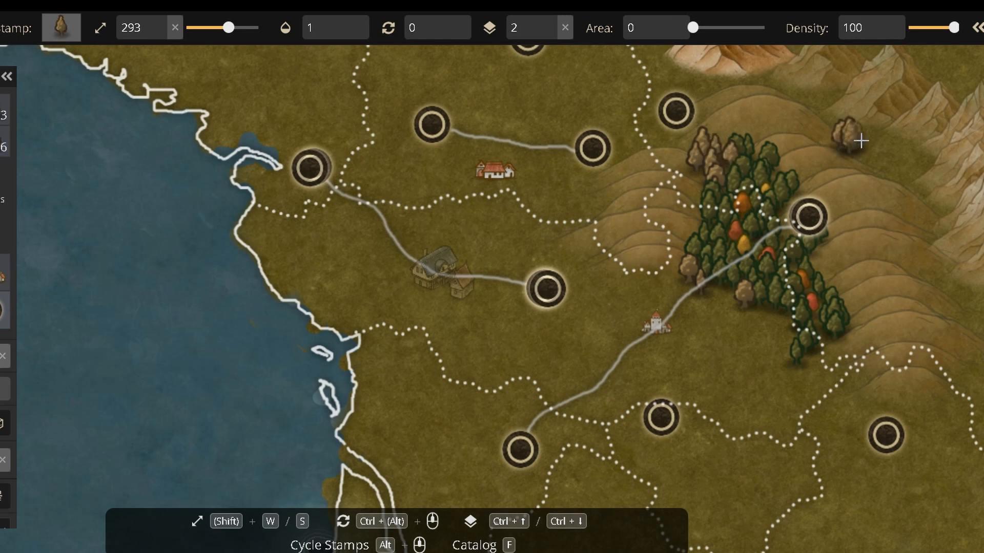
Fill the forest's southern tip and upper western edge with more dark green trees among the brown ones.
left_click(756, 315)
left_click(777, 333)
left_click(767, 333)
left_click(791, 345)
left_click(686, 224)
left_click(682, 204)
left_click(692, 185)
left_click(689, 222)
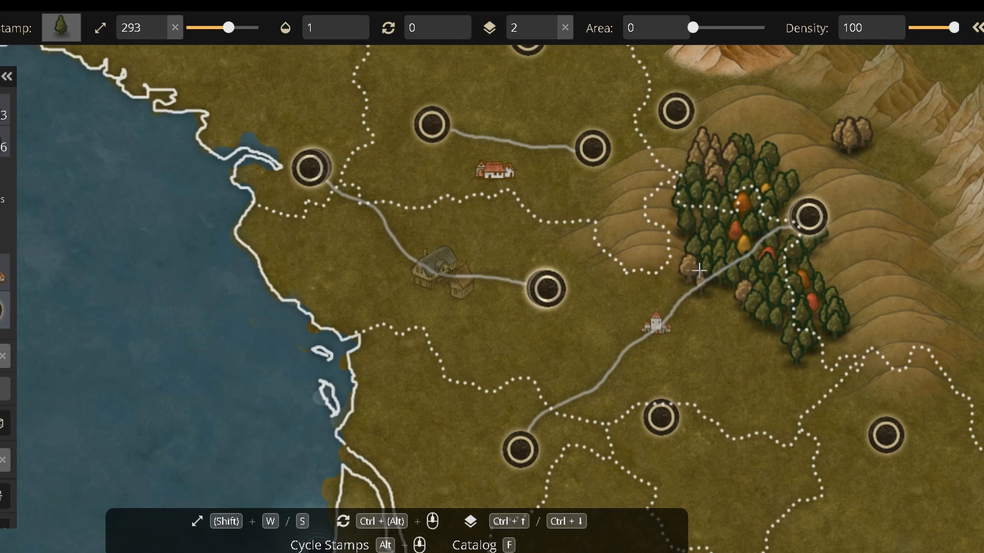
Examine the decorated map as a whole, checking the forest, hills and mountains against the surrounding cities, roads and borders.
key("3")
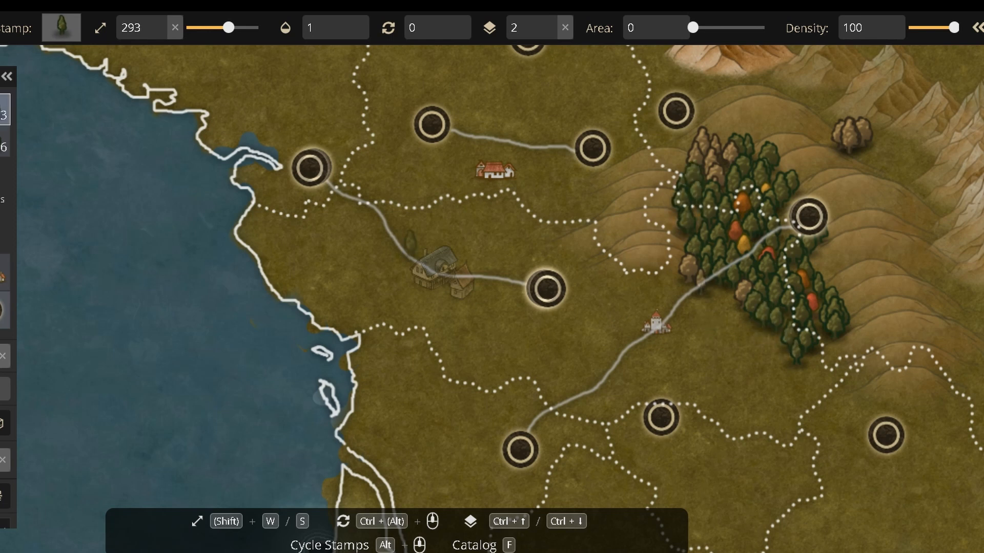
key("space")
scroll(555, 328, "down", 3)
left_click_drag(606, 364, 558, 347)
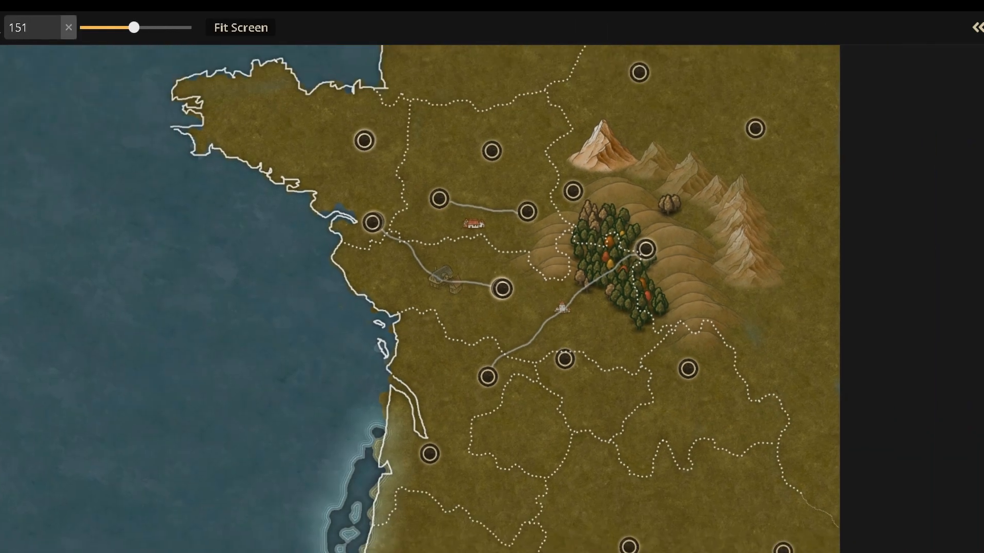
scroll(509, 313, "down", 1)
scroll(510, 323, "down", 1)
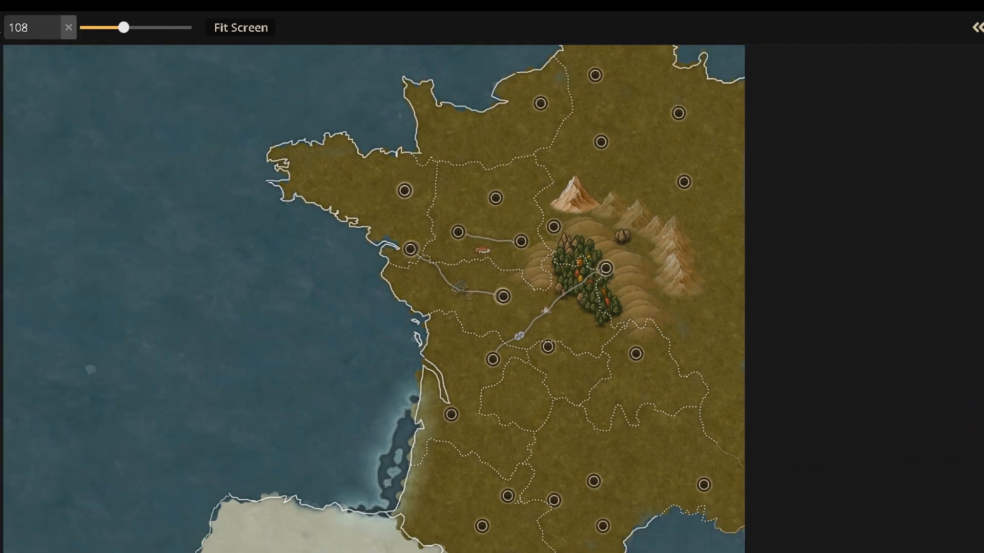
scroll(573, 286, "up", 1)
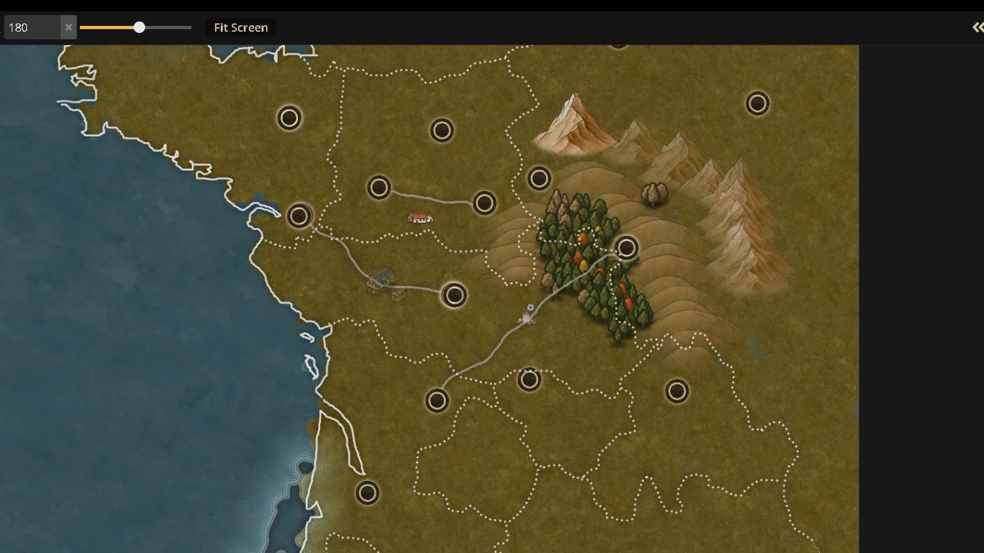
left_click_drag(345, 147, 389, 280)
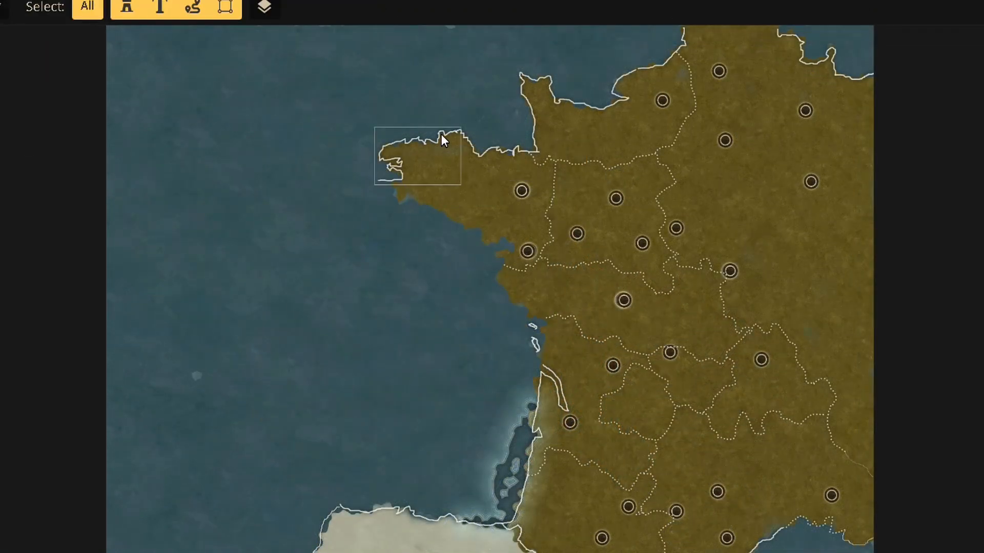
Delete the white coastline paths around the tip and northern shore of the northwestern peninsula.
left_click(441, 134)
key("Delete")
left_click(511, 149)
key("Delete")
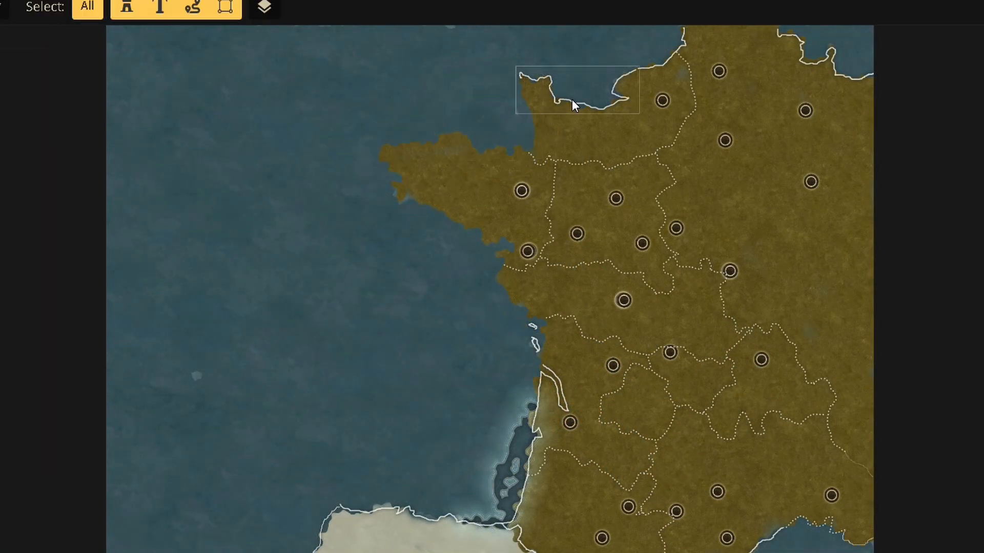
Delete the white coastline paths along the bay east of the peninsula and the far northeastern coast.
left_click(674, 59)
key("Delete")
left_click(802, 59)
key("Delete")
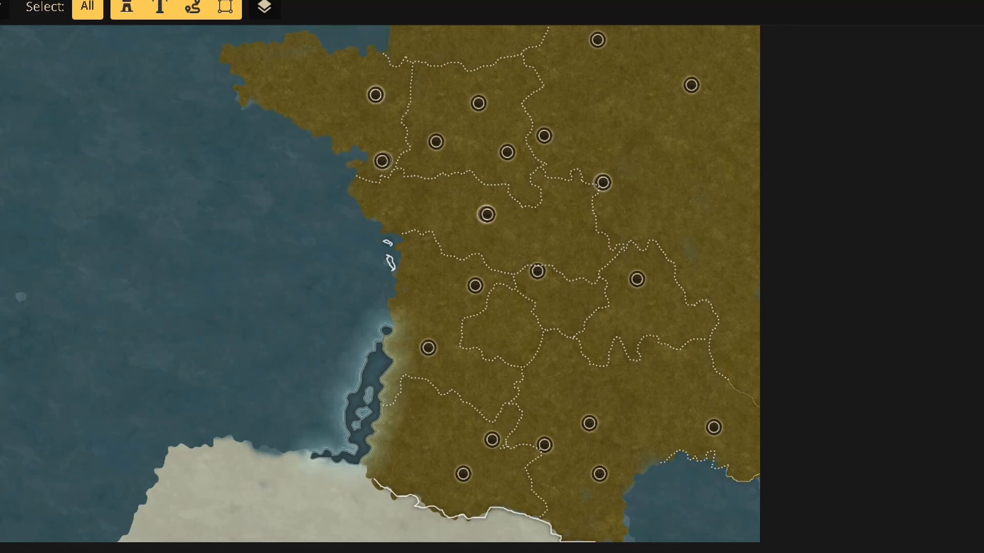
key("space")
left_click_drag(147, 288, 267, 353)
scroll(145, 361, "down", 1)
scroll(209, 355, "down", 2)
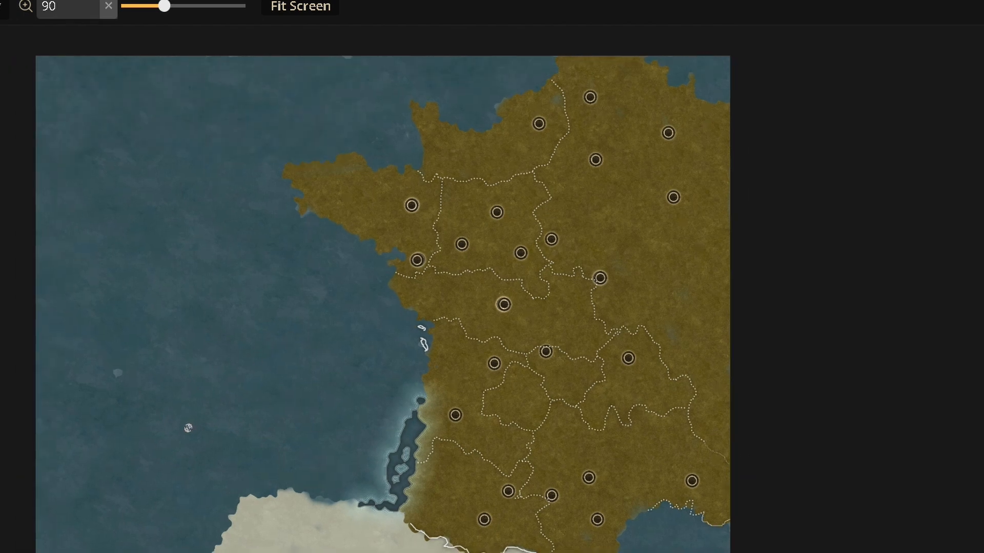